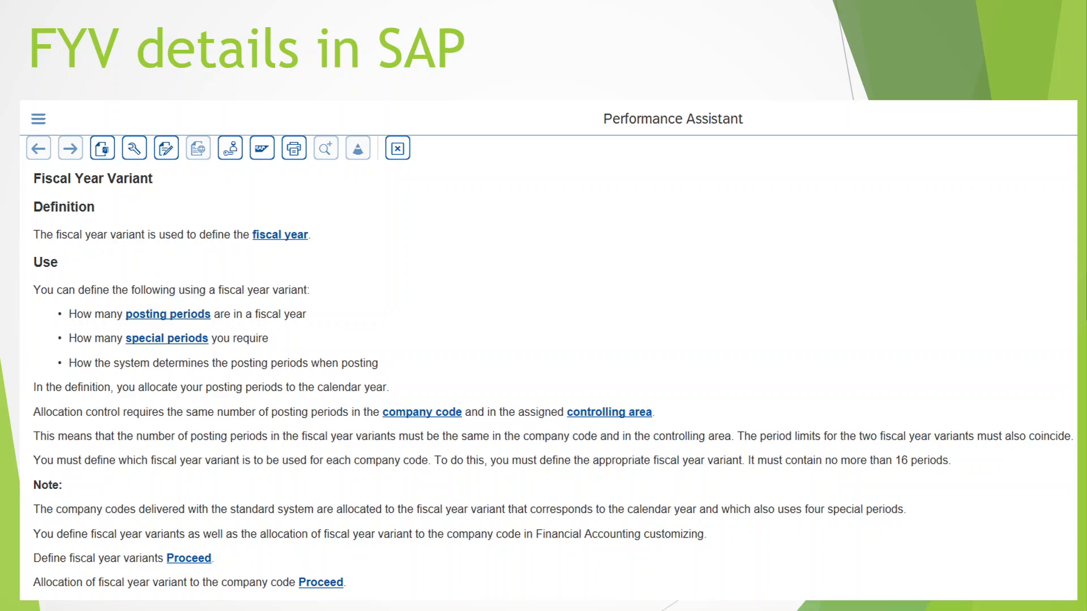
# Step: Switch from the presentation to the SAP window and view the session's system, client and server details
pyautogui.press('Right')
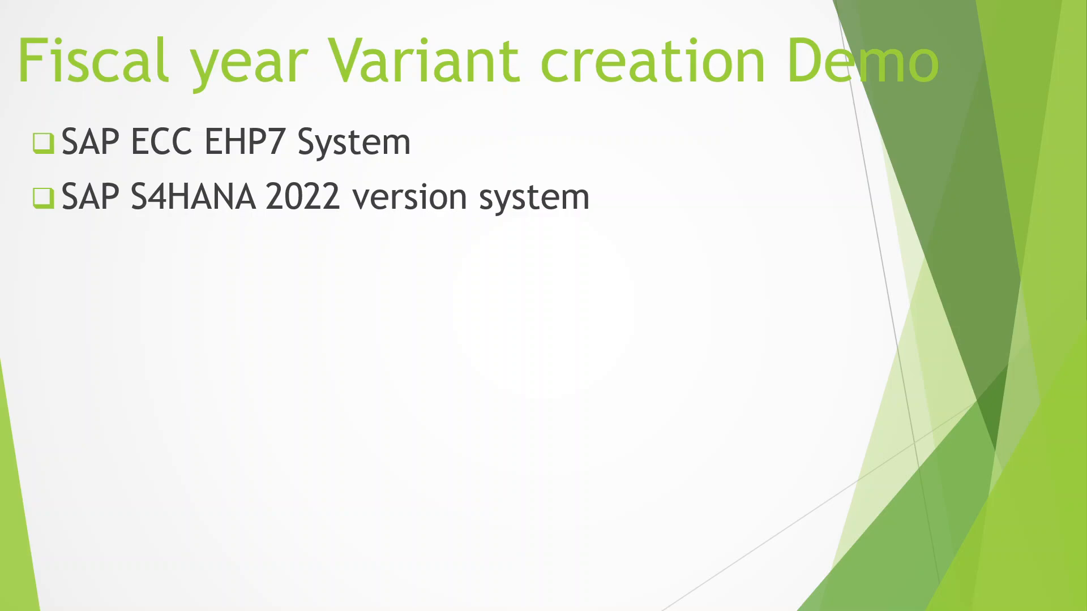
pyautogui.hotkey('alt', 'Tab')
pyautogui.hotkey('alt', 'Tab')
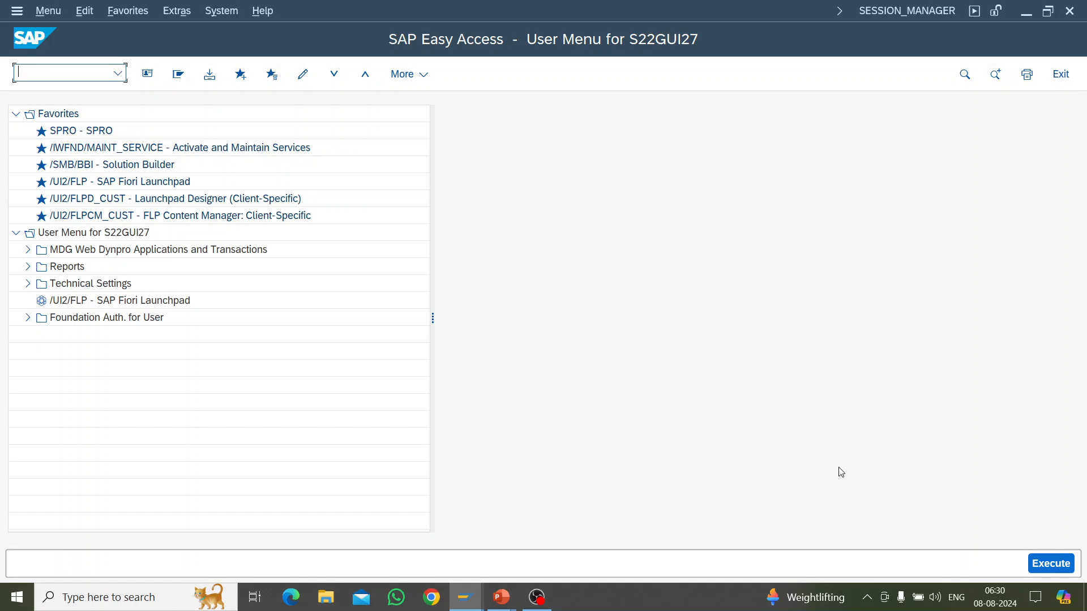
pyautogui.click(914, 15)
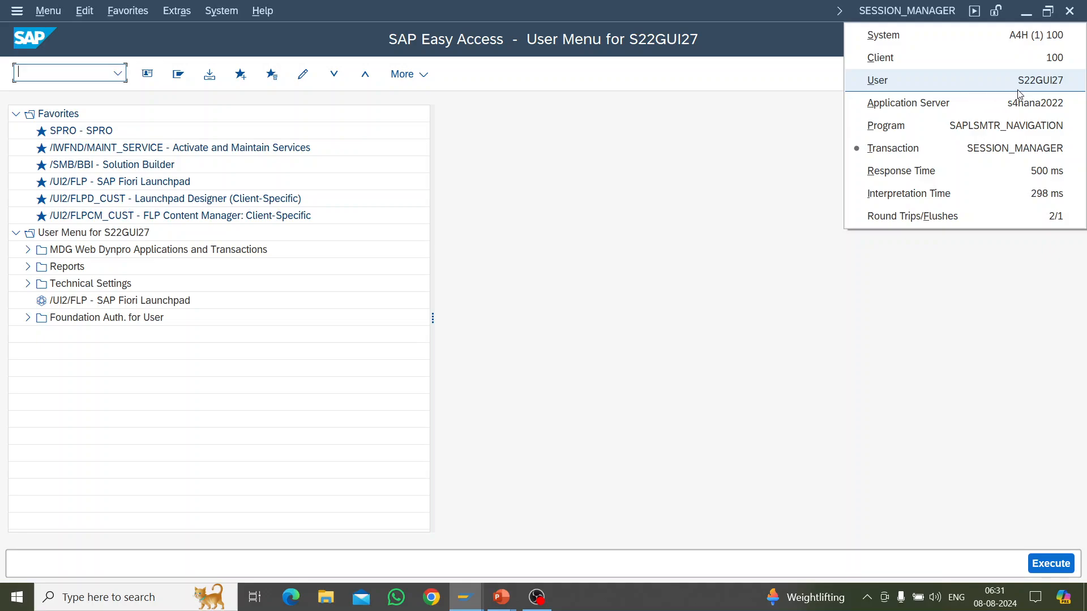
pyautogui.click(695, 237)
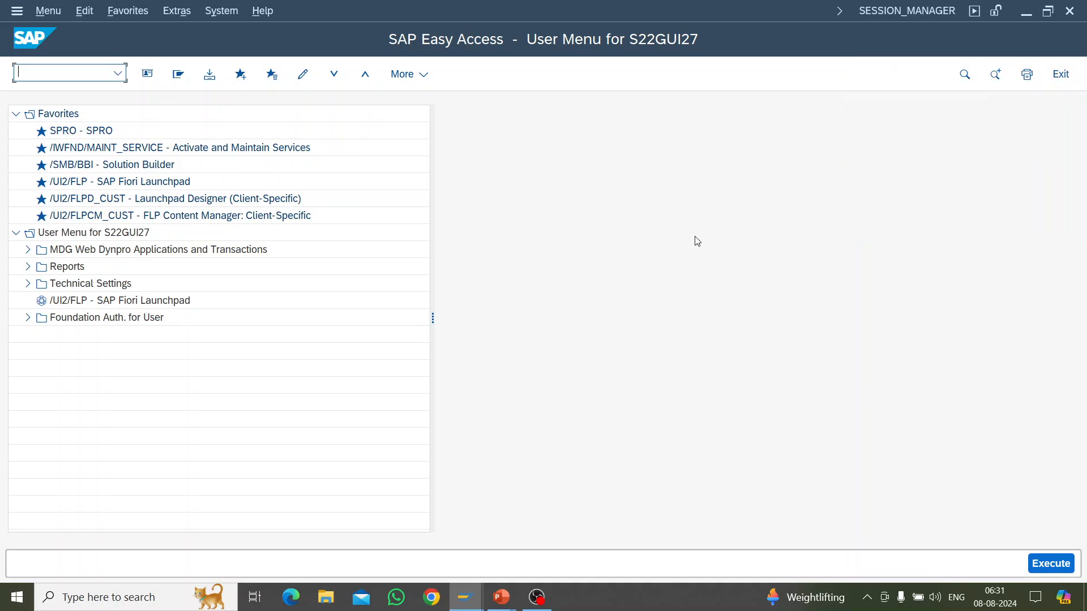
# Step: Open the system status and examine the server name in the host data
pyautogui.click(236, 12)
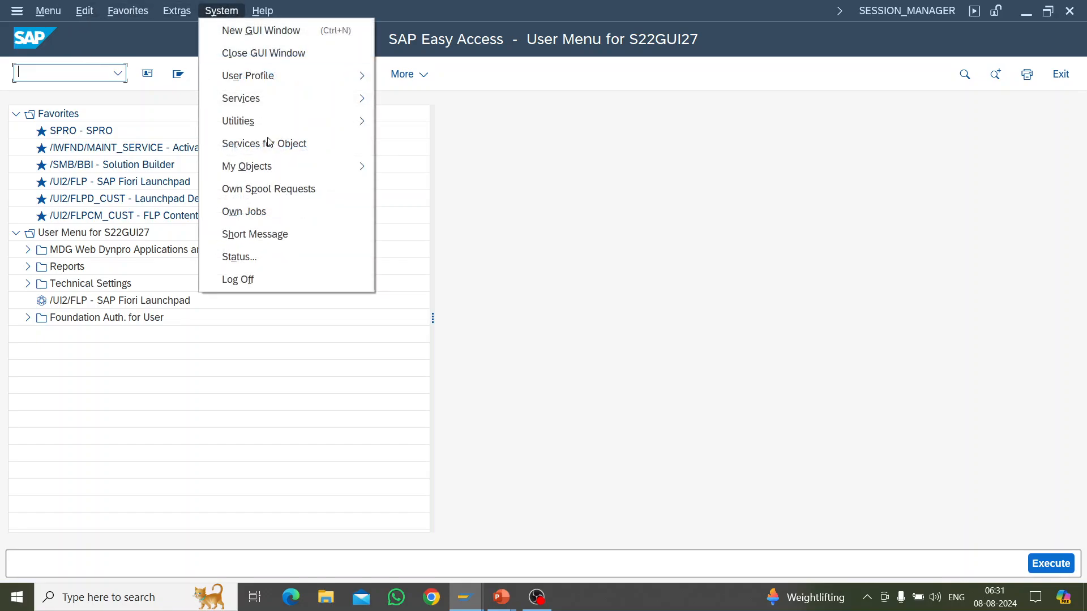
pyautogui.click(258, 261)
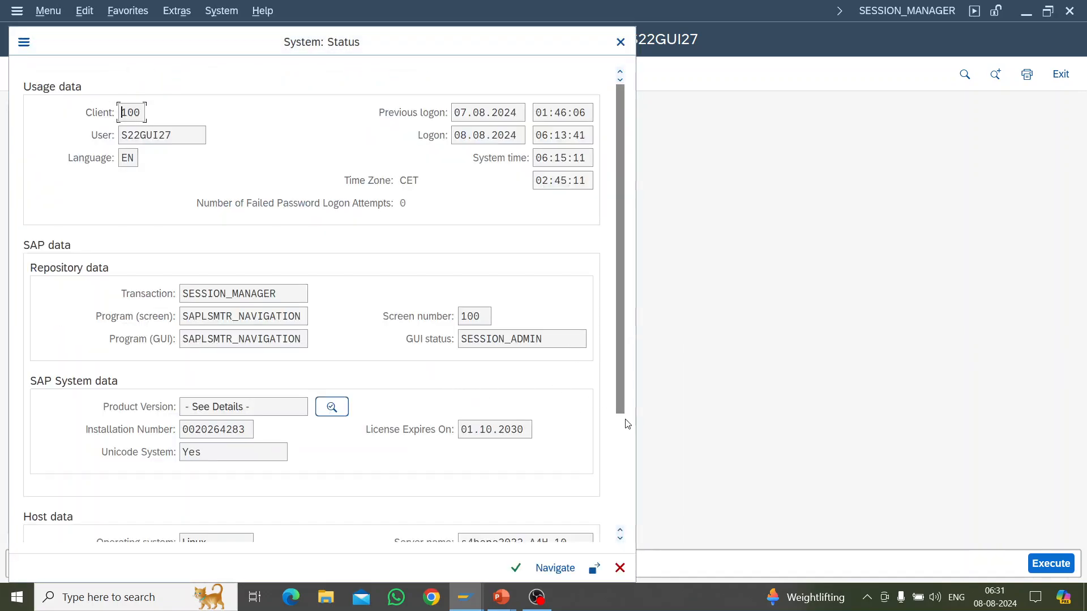
pyautogui.click(620, 447)
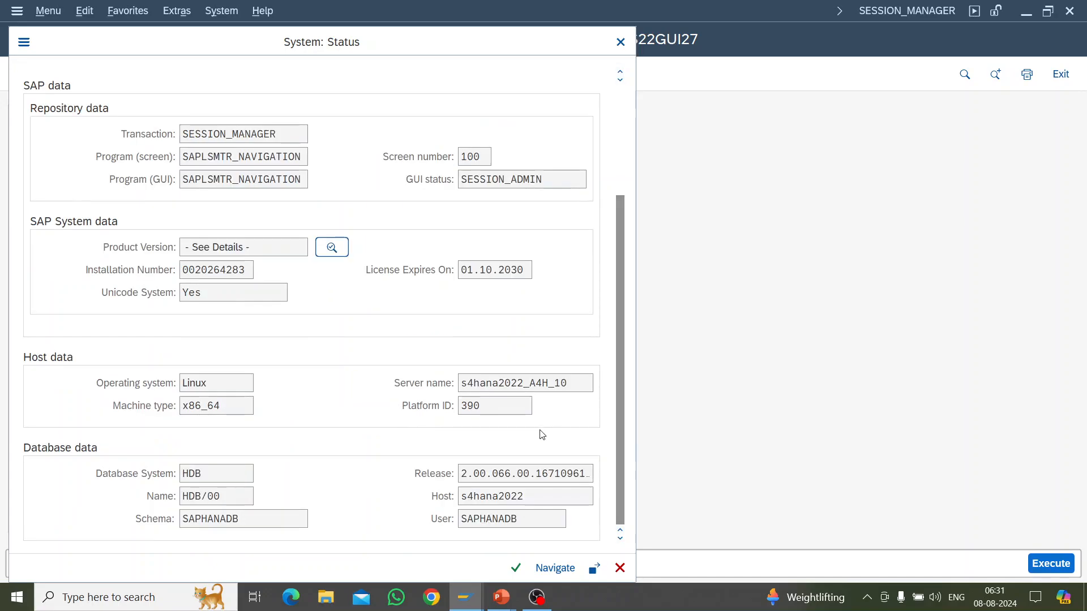
pyautogui.moveTo(581, 383); pyautogui.dragTo(458, 383)
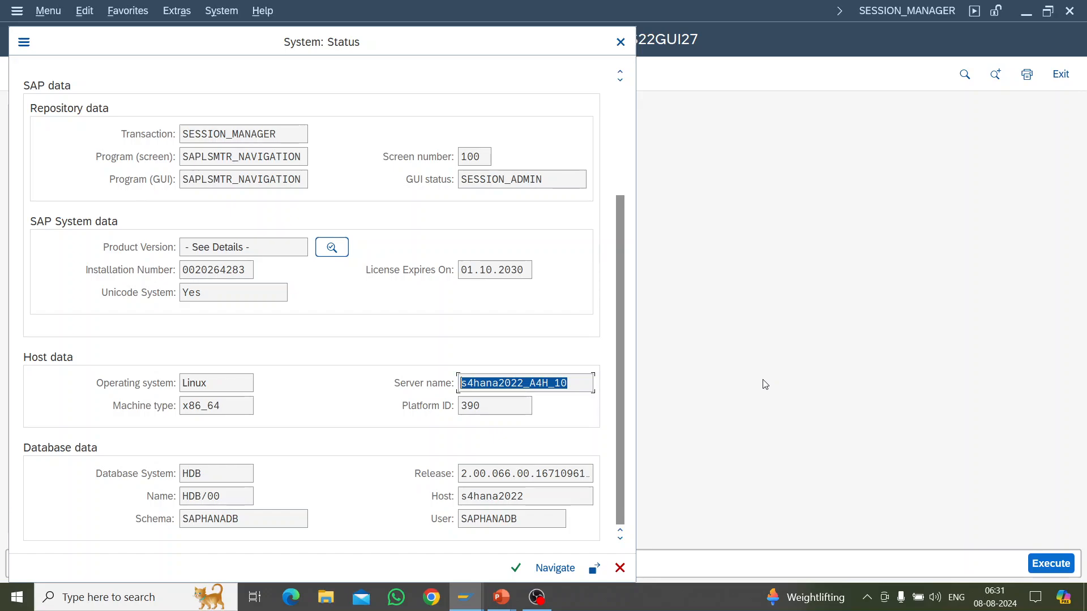
# Step: Examine the installed product versions in the system's product details and close the status information
pyautogui.click(333, 249)
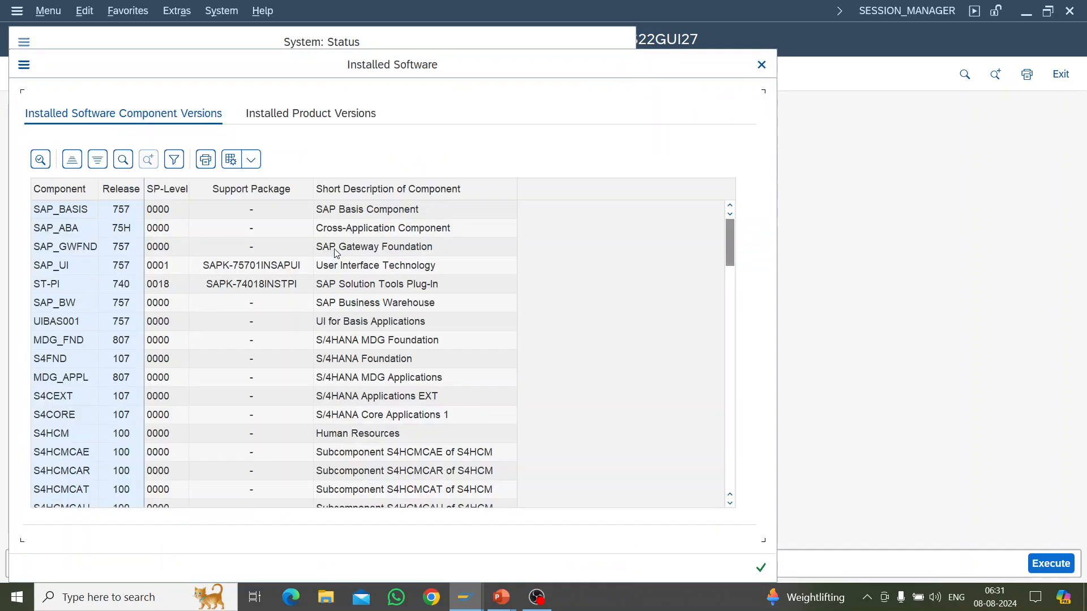
pyautogui.click(271, 112)
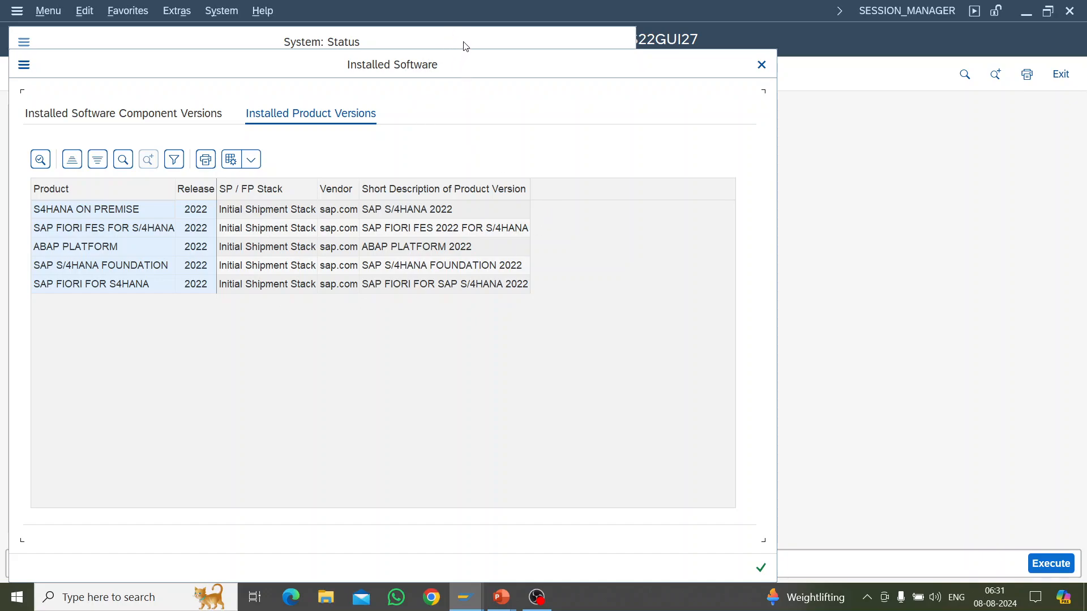
pyautogui.click(761, 65)
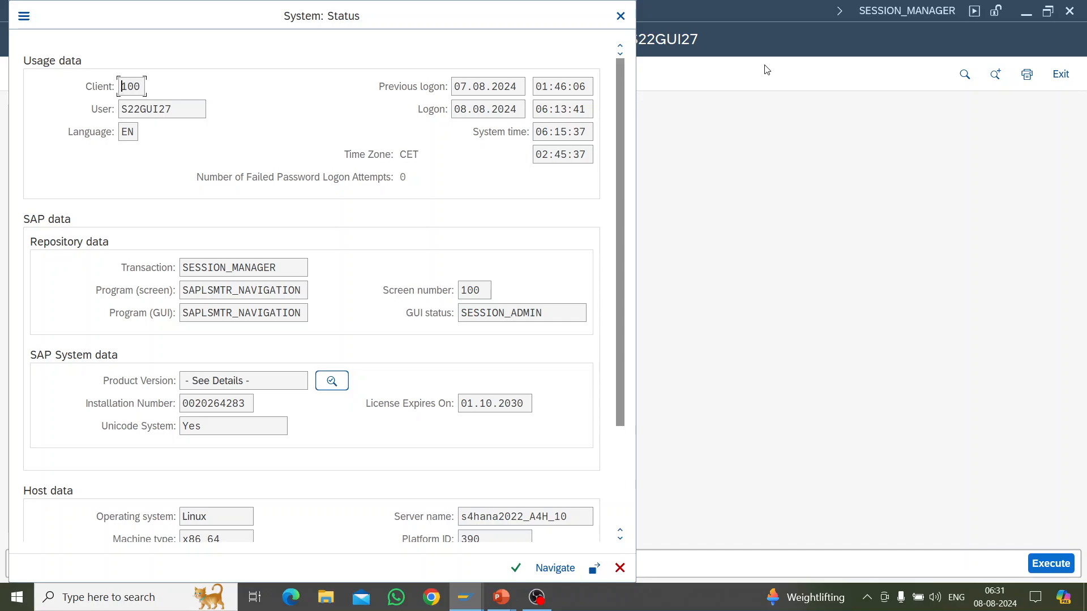
pyautogui.click(620, 16)
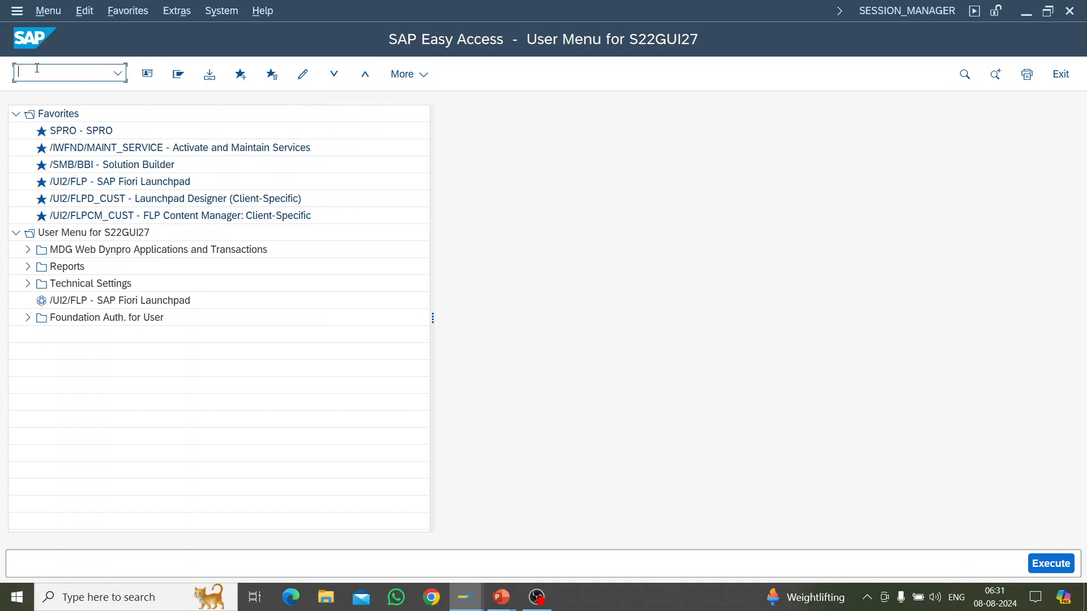
# Step: Run transaction OB29 to open the fiscal year variants overview
pyautogui.write('OB29')
pyautogui.press('Return')
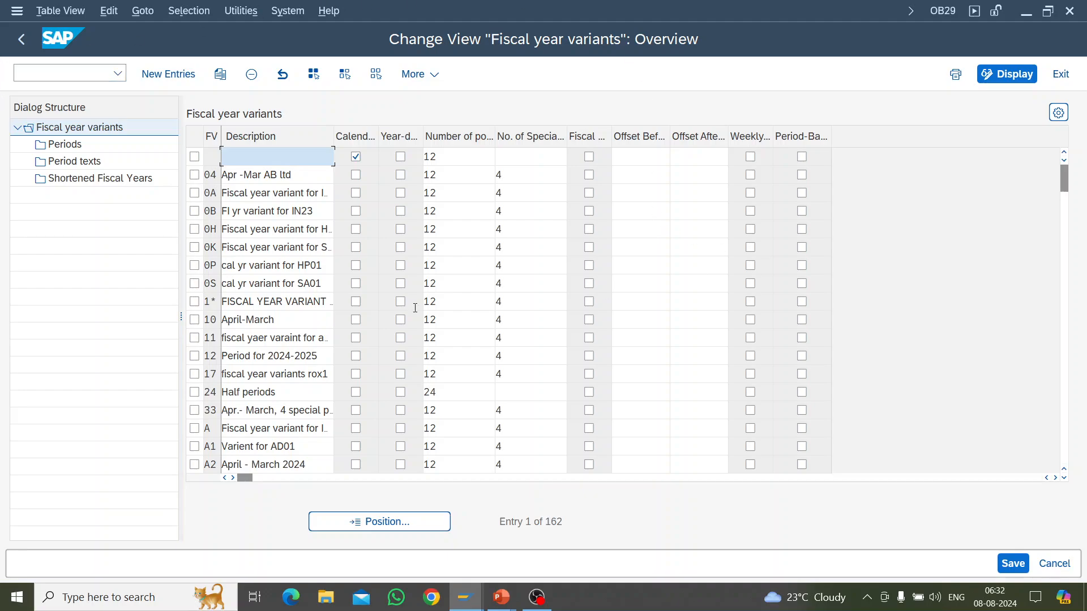
# Step: Select the calendar-year variant K4 in the fiscal year variants and try to open its periods
pyautogui.scroll(-1, 451, 337)
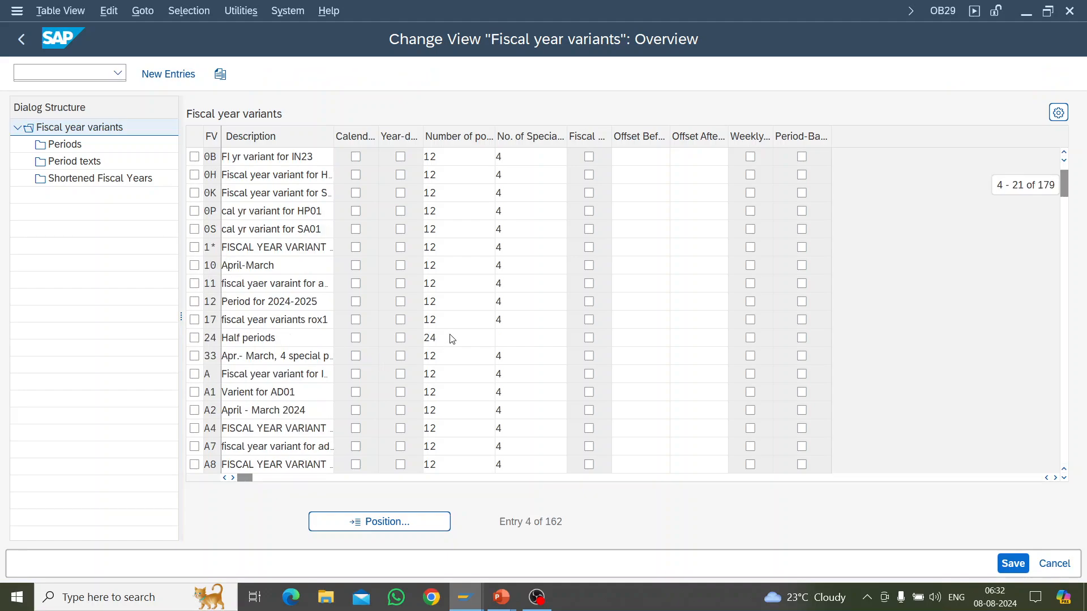
pyautogui.scroll(-15, 451, 338)
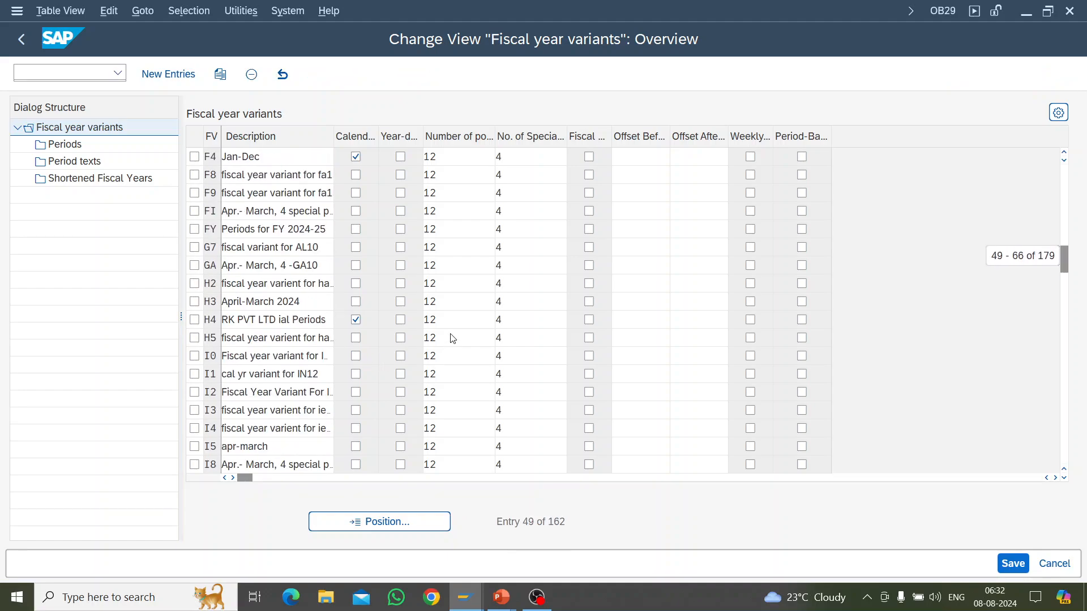
pyautogui.scroll(-4, 451, 337)
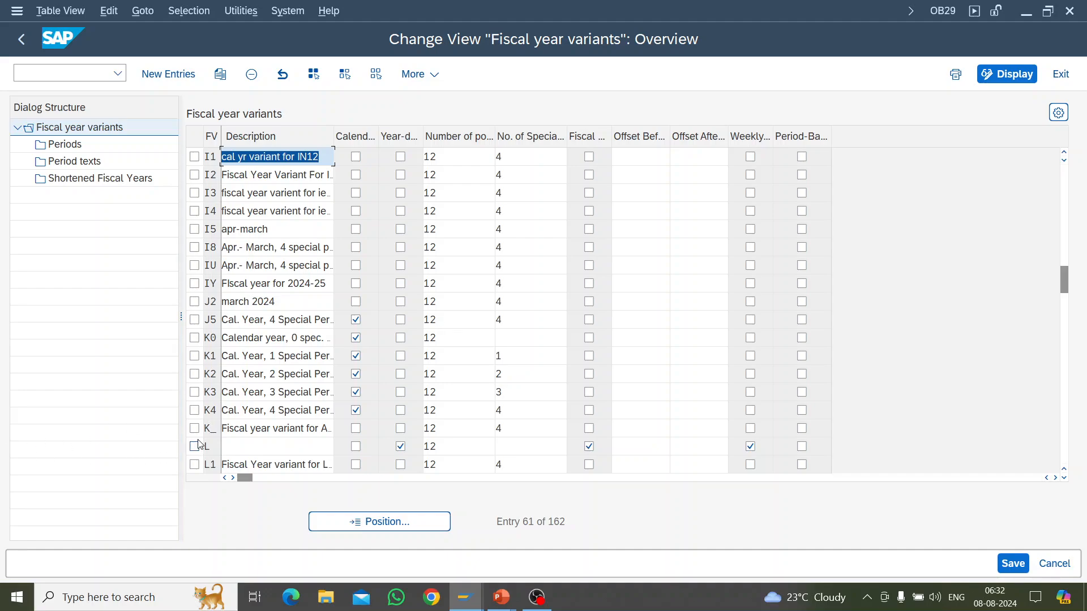
pyautogui.click(195, 411)
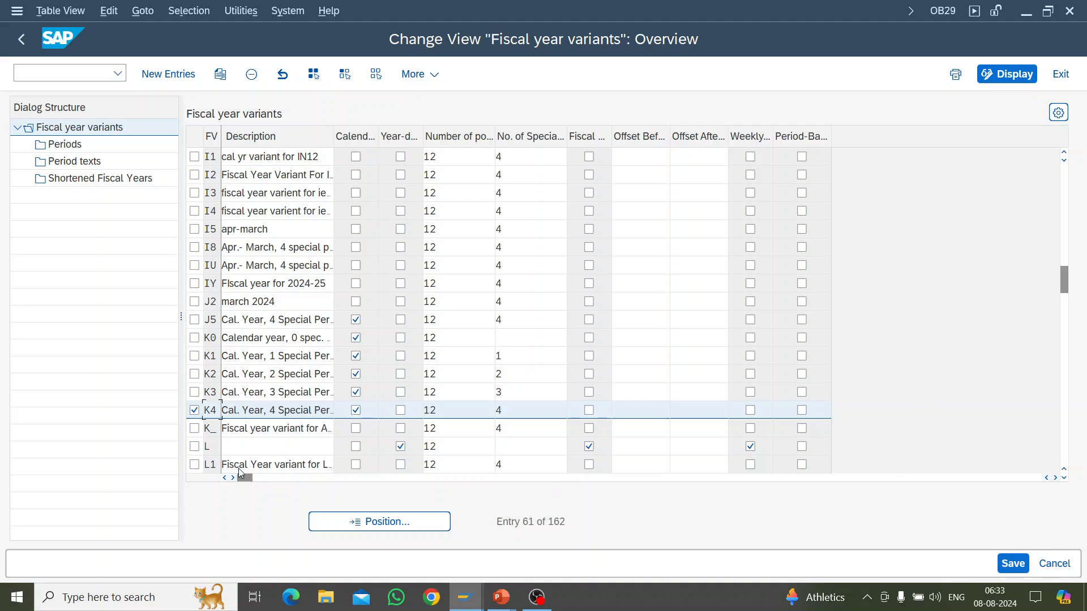
pyautogui.doubleClick(60, 145)
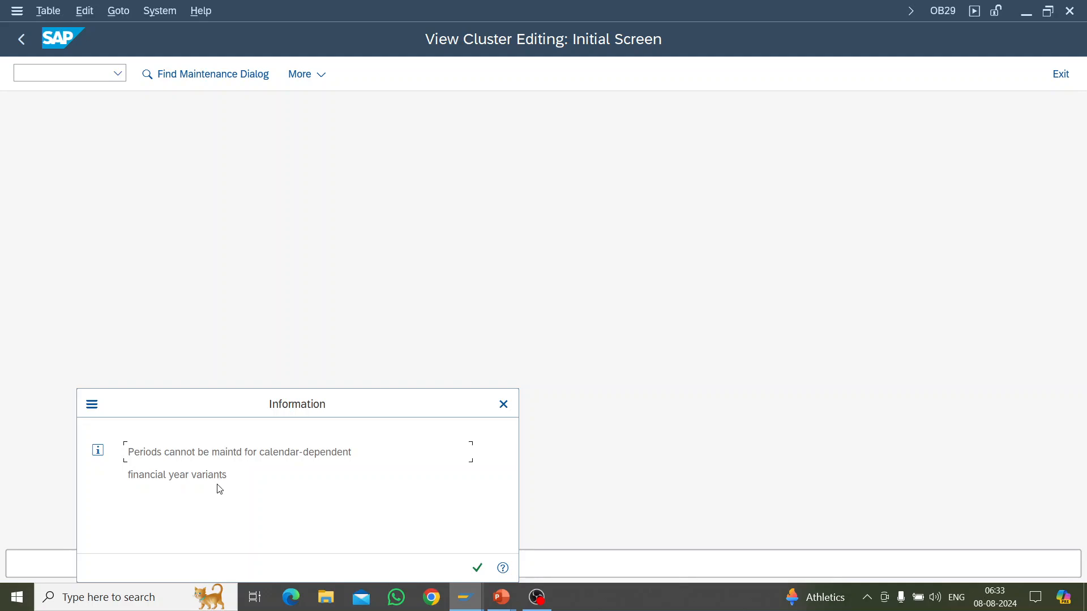
pyautogui.click(477, 568)
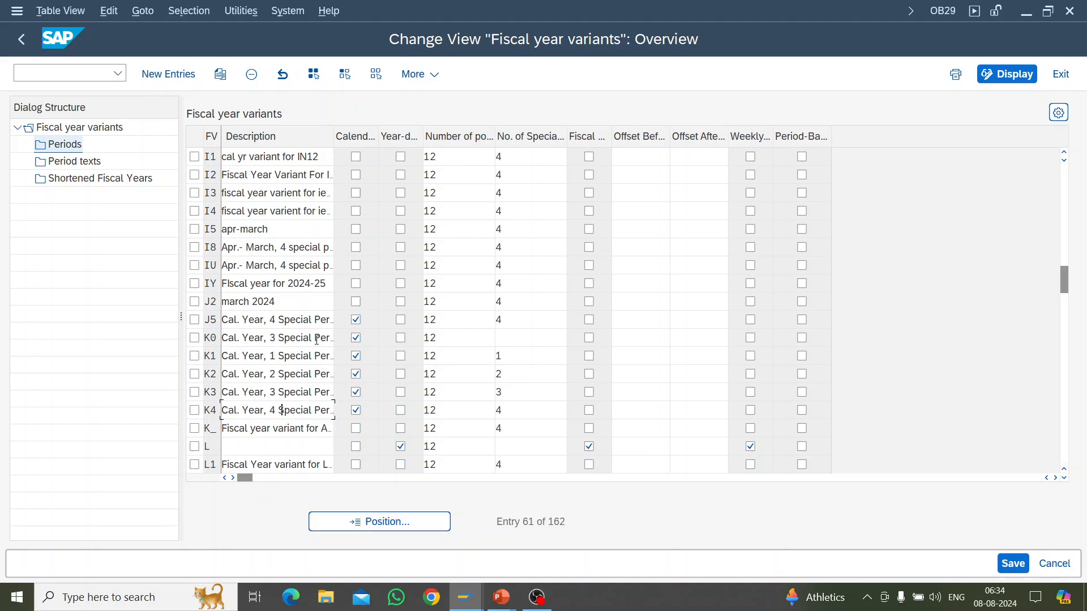
# Step: Select fiscal year variant V3 (Apr.- March, 4 special periods) and open its periods
pyautogui.scroll(-7, 316, 339)
pyautogui.scroll(-5, 318, 344)
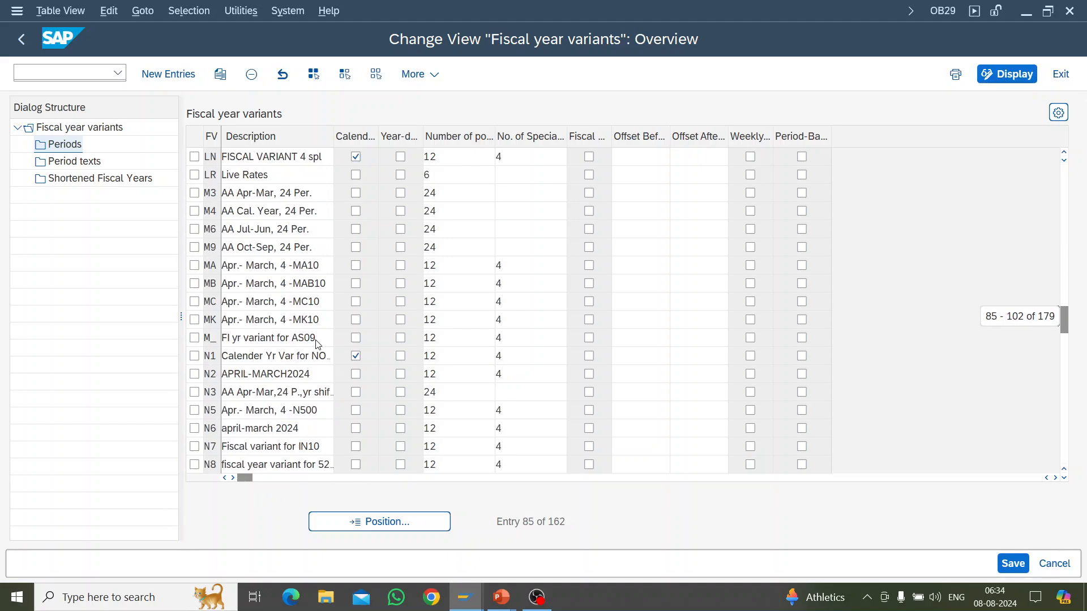
pyautogui.scroll(-6, 318, 344)
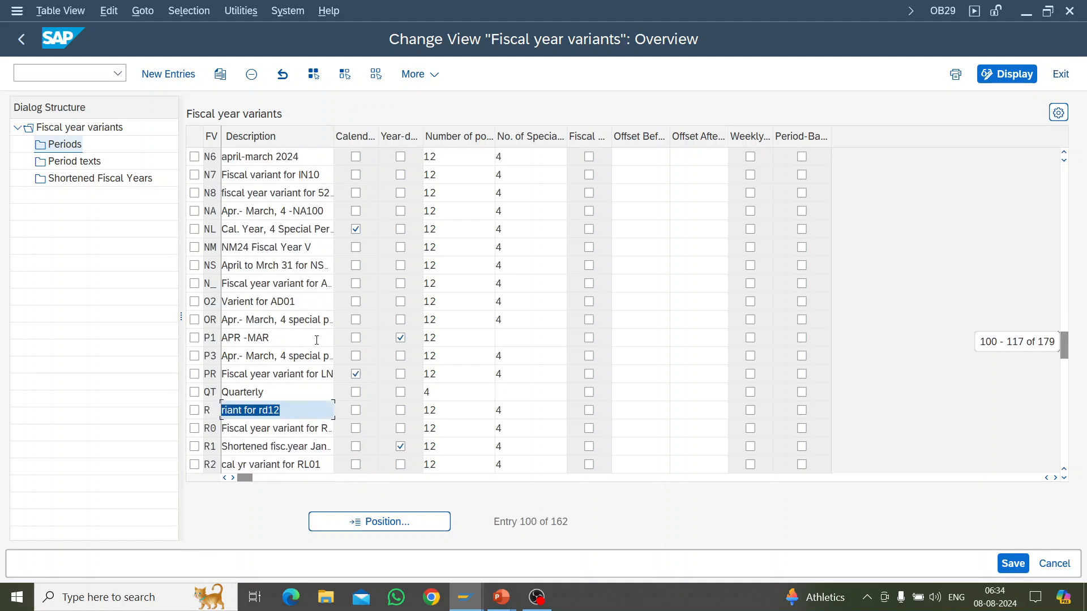
pyautogui.scroll(-6, 316, 344)
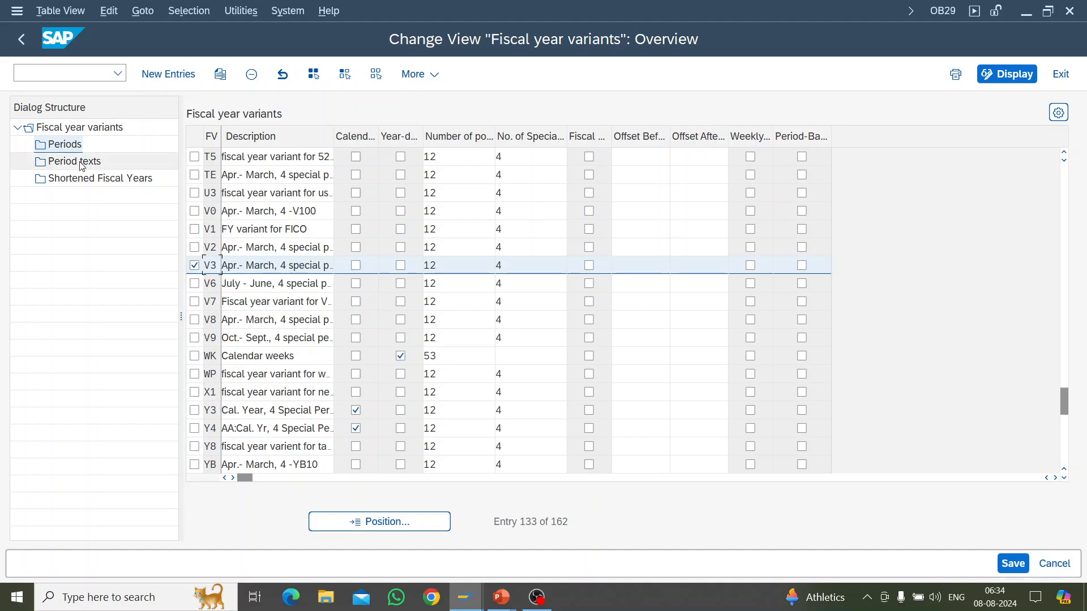
pyautogui.click(61, 146)
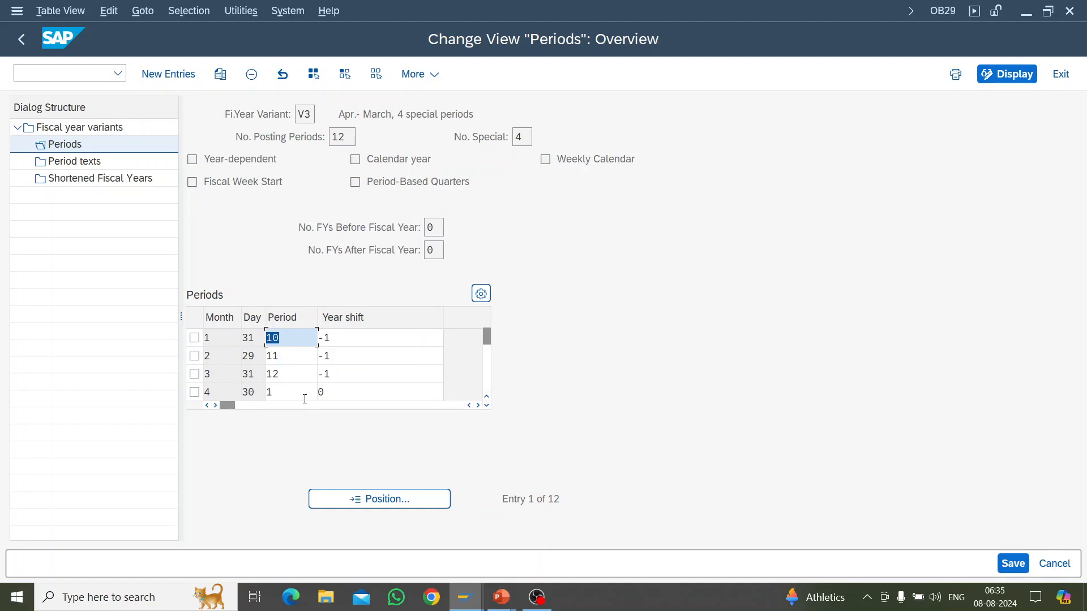
# Step: Examine how variant V3 assigns calendar months to posting periods, including January's period and year shift
pyautogui.scroll(-3, 223, 371)
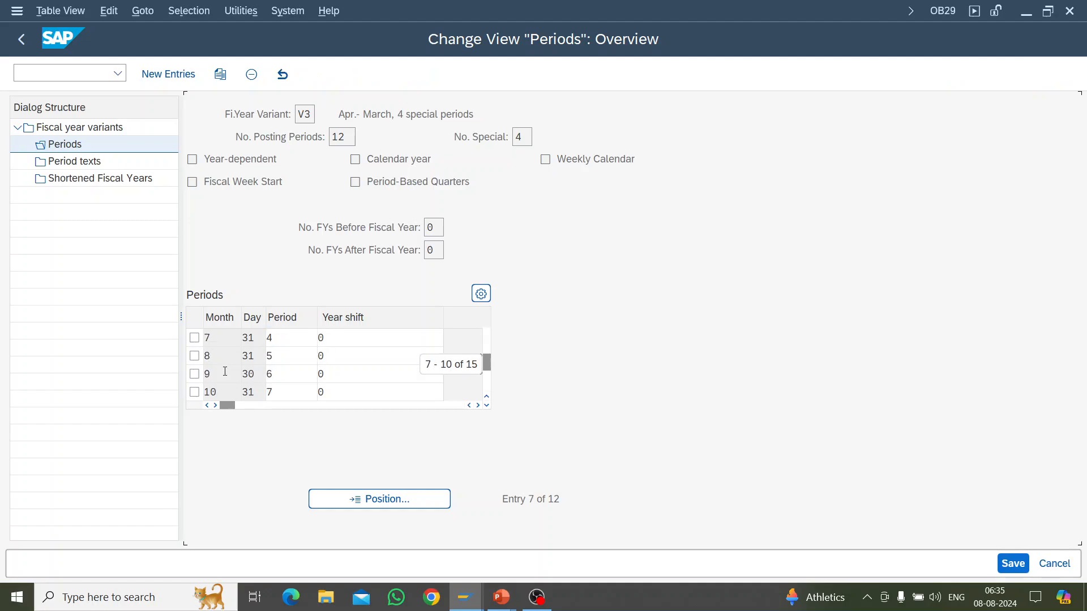
pyautogui.scroll(-1, 223, 371)
pyautogui.scroll(4, 223, 371)
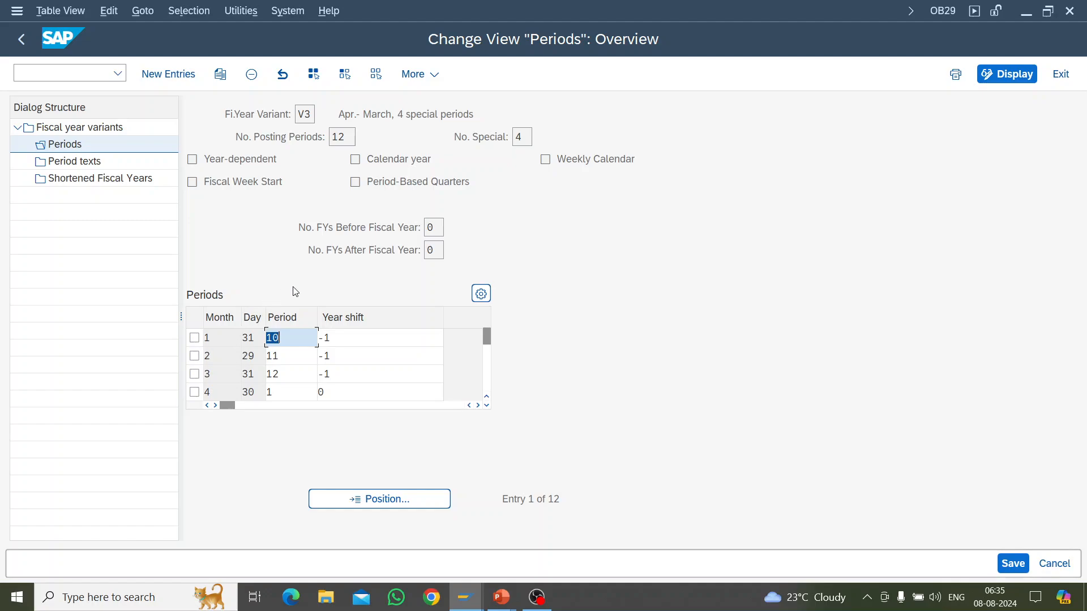
pyautogui.click(362, 337)
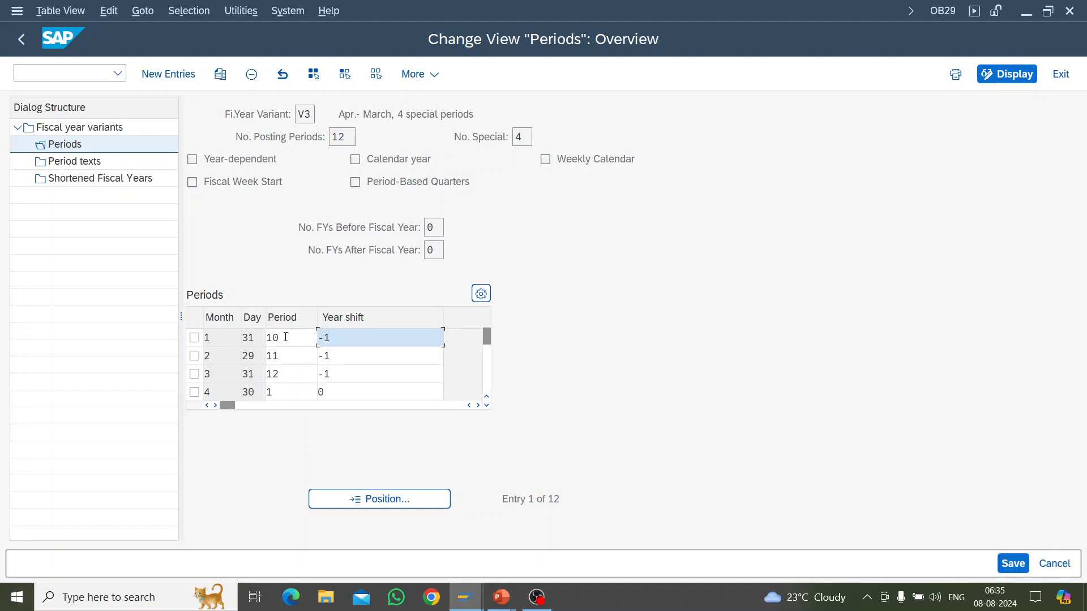
pyautogui.moveTo(286, 337); pyautogui.dragTo(268, 337)
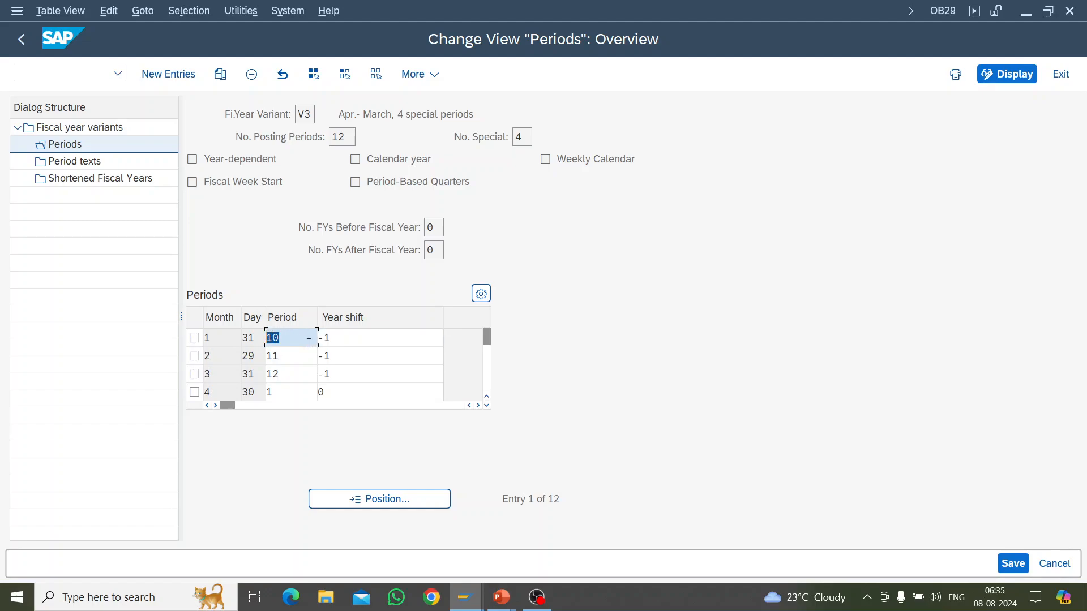
pyautogui.click(215, 339)
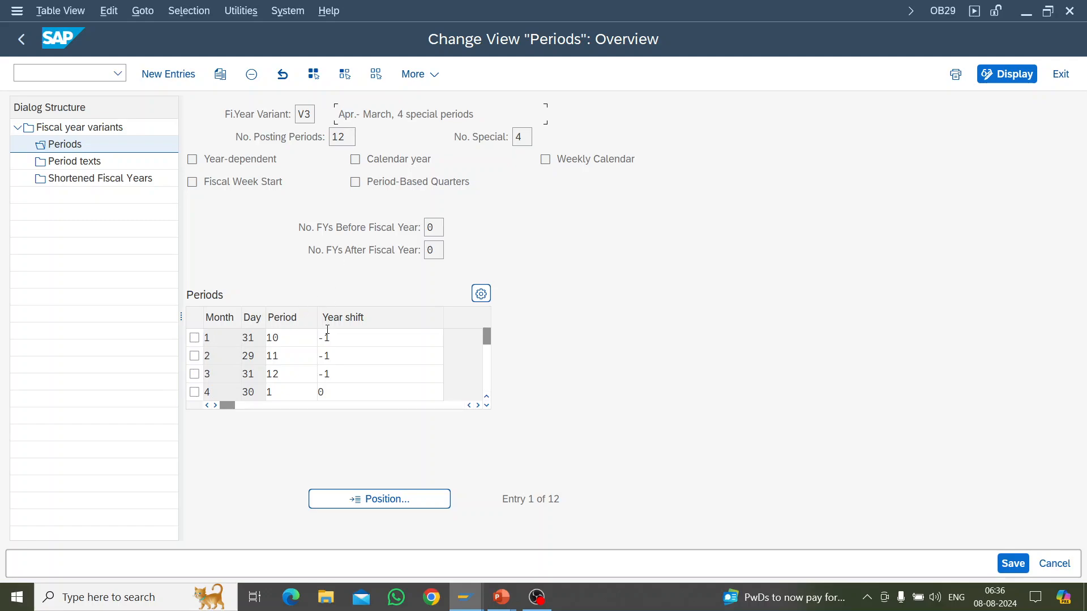
# Step: Mark the month 4 row in the periods of variant V3 and inspect its year shift
pyautogui.click(195, 391)
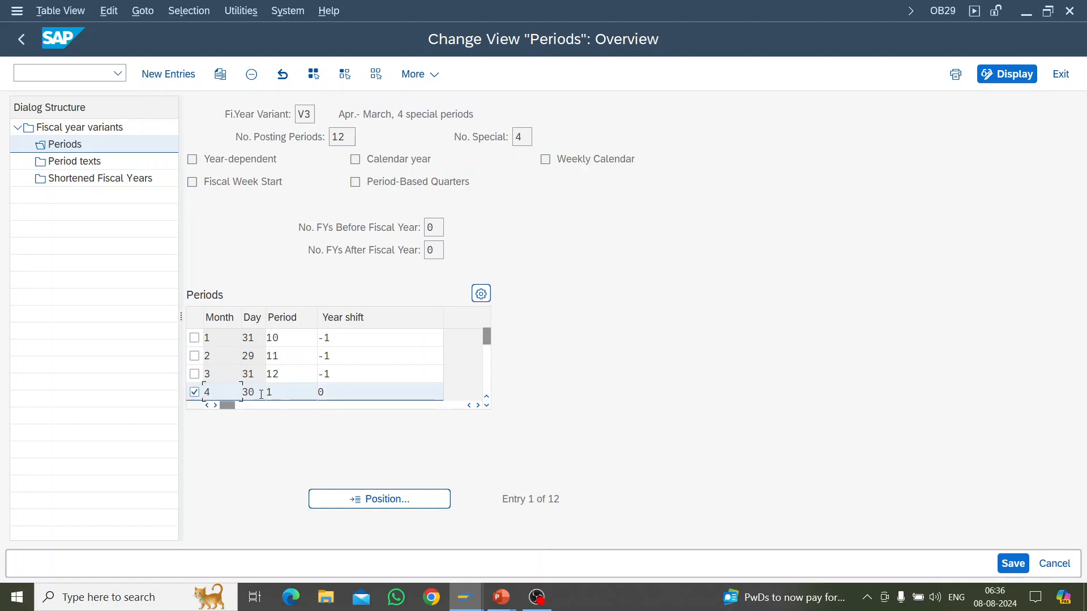
pyautogui.click(486, 406)
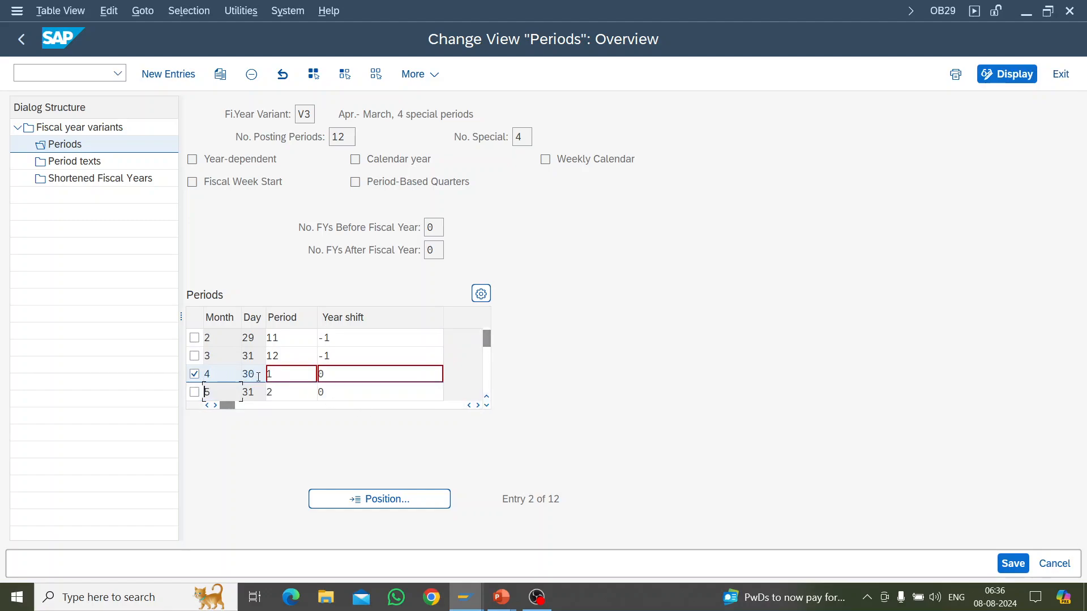
pyautogui.click(331, 381)
# Step: Examine the period and year shift assignments of the remaining months through month 12, and return to month 1
pyautogui.click(487, 406)
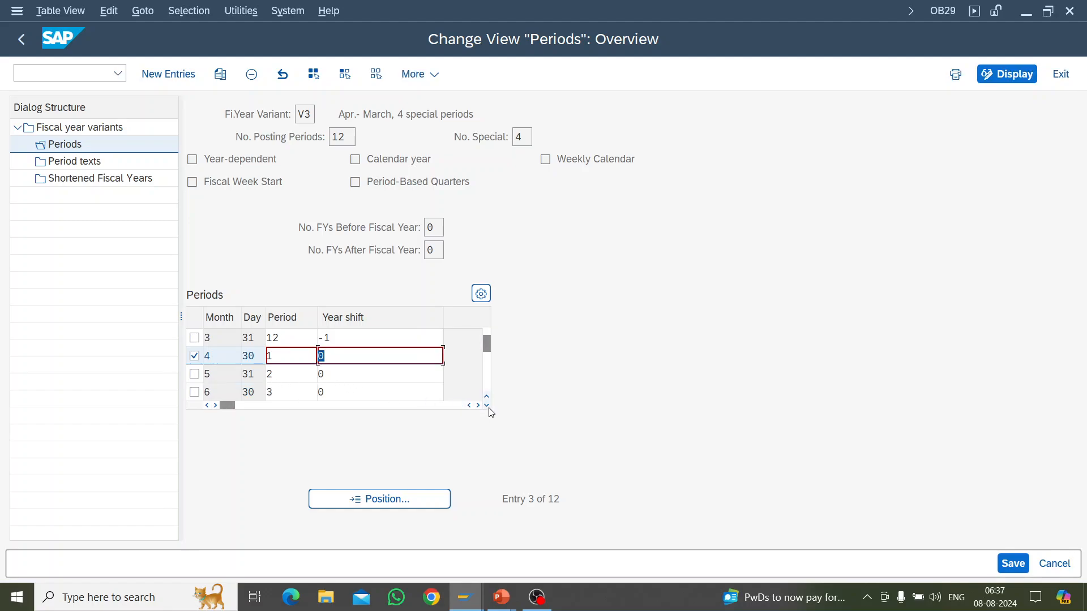
pyautogui.click(486, 405)
pyautogui.click(487, 405)
pyautogui.click(486, 406)
pyautogui.click(486, 405)
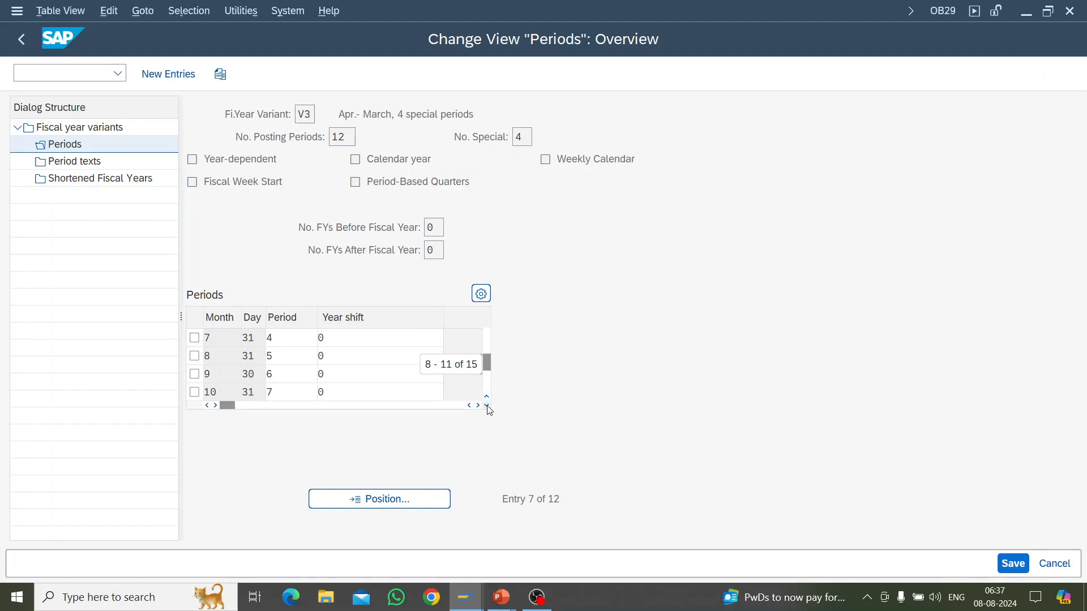
pyautogui.click(487, 405)
pyautogui.click(486, 405)
pyautogui.click(486, 405)
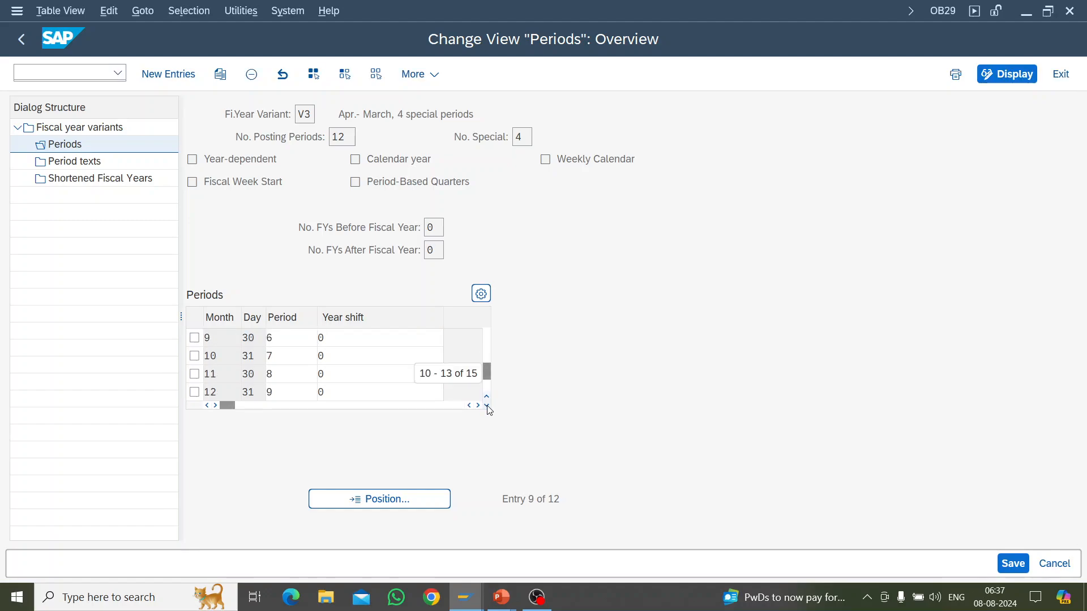
pyautogui.click(300, 371)
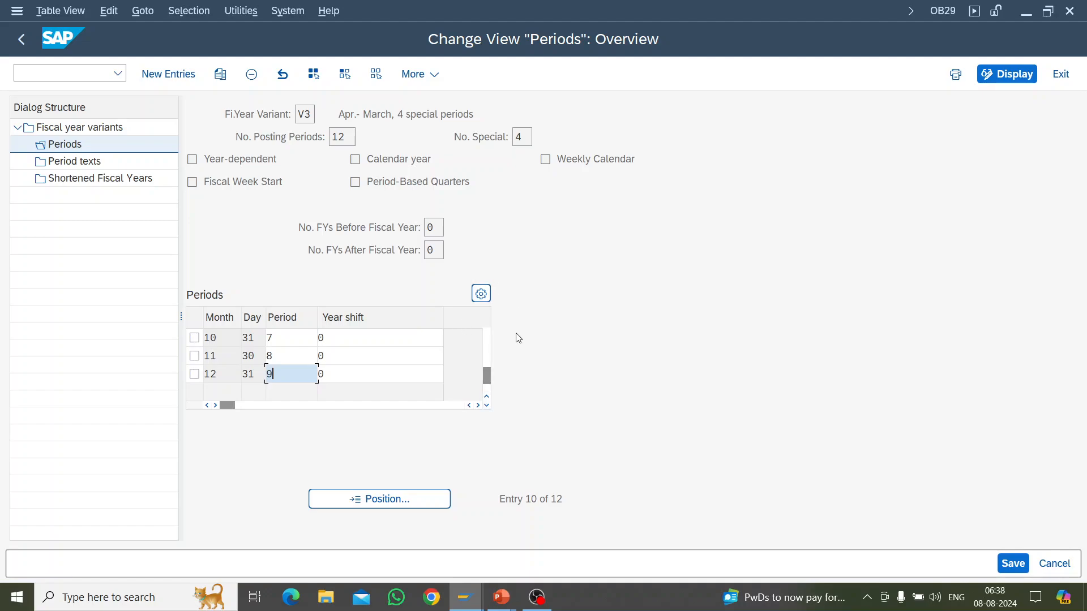
pyautogui.moveTo(489, 380); pyautogui.dragTo(491, 336)
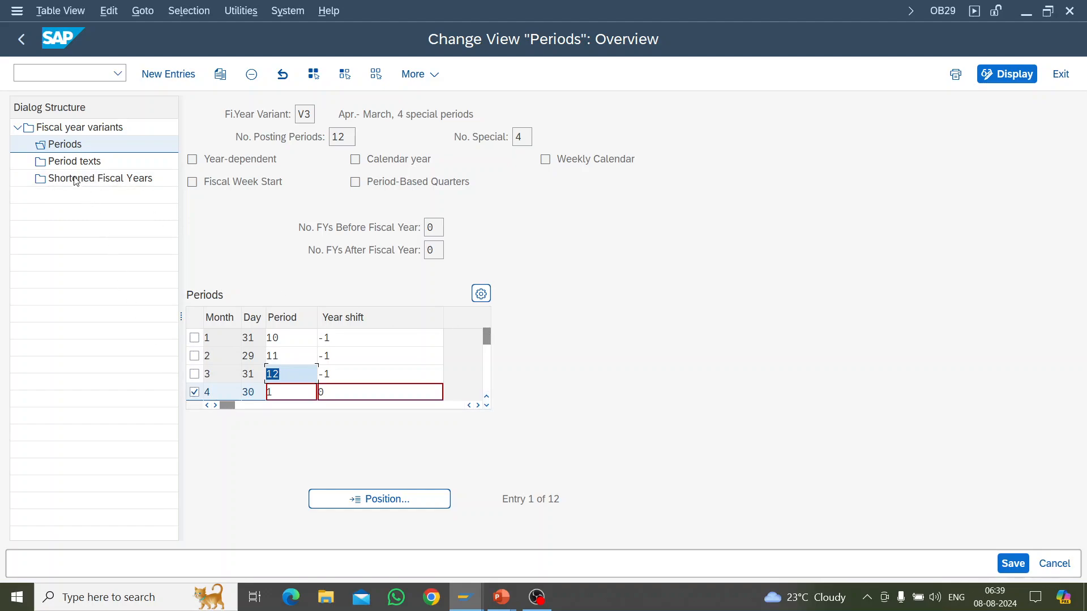
# Step: Open the period texts of fiscal year variant V3 and examine the German and English texts through special period 4
pyautogui.doubleClick(68, 159)
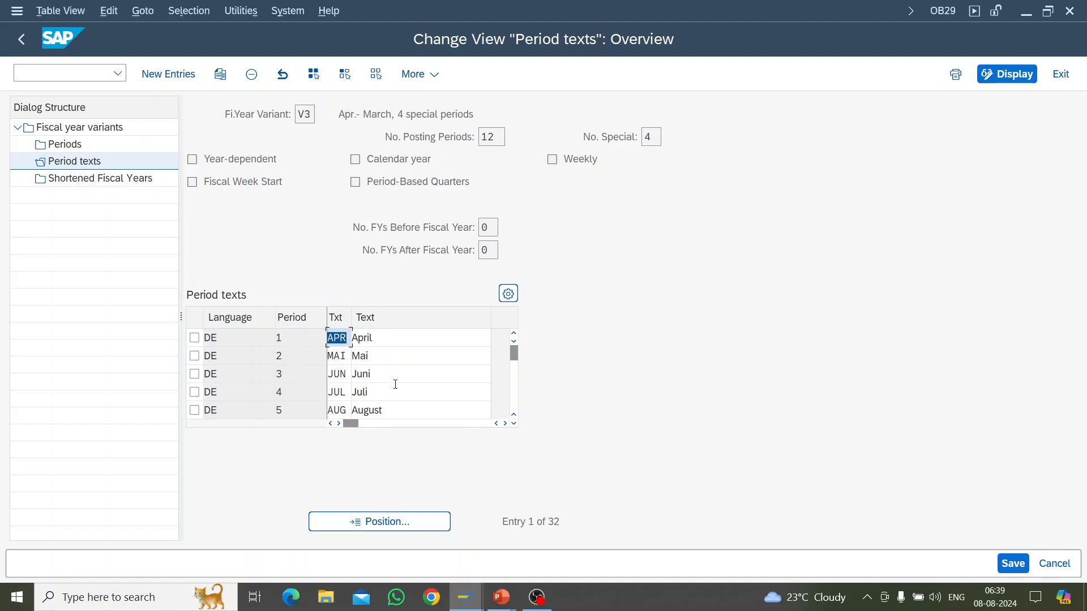
pyautogui.scroll(-2, 400, 384)
pyautogui.scroll(-1, 400, 383)
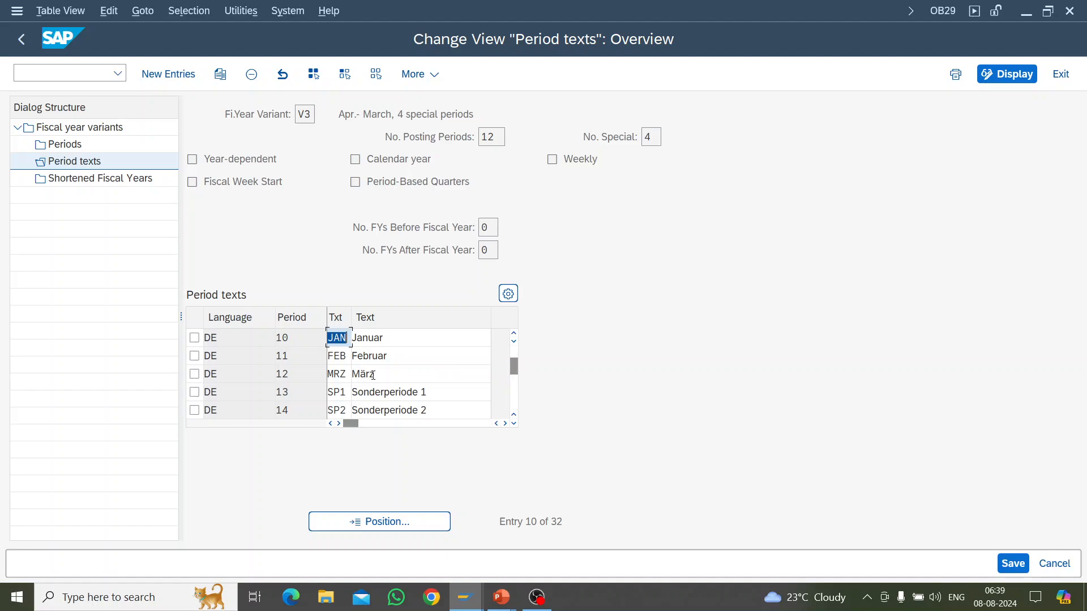
pyautogui.scroll(-2, 304, 399)
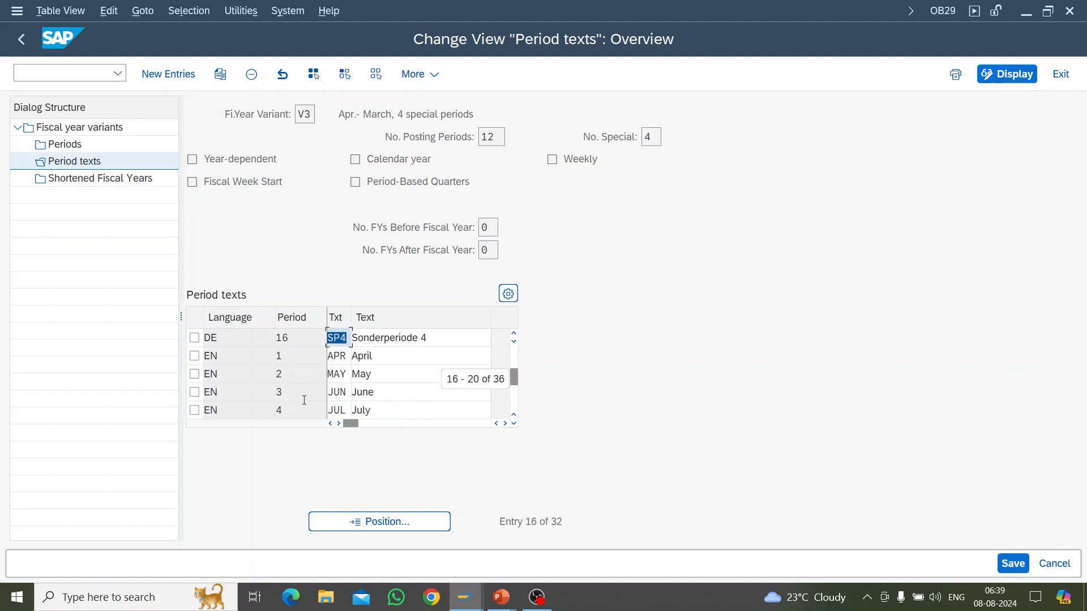
pyautogui.scroll(1, 304, 400)
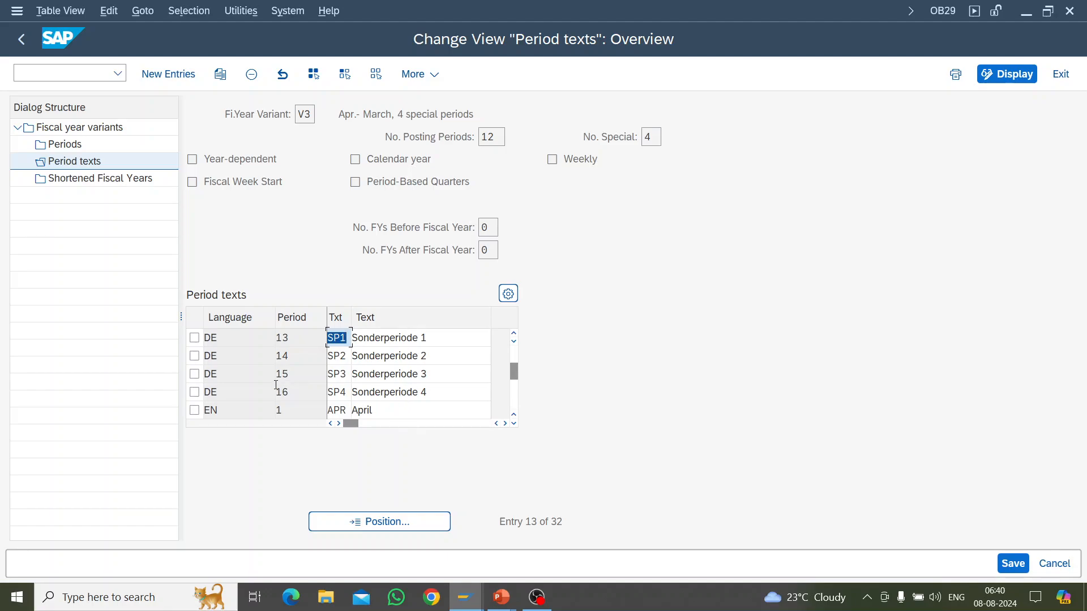
pyautogui.scroll(-3, 237, 397)
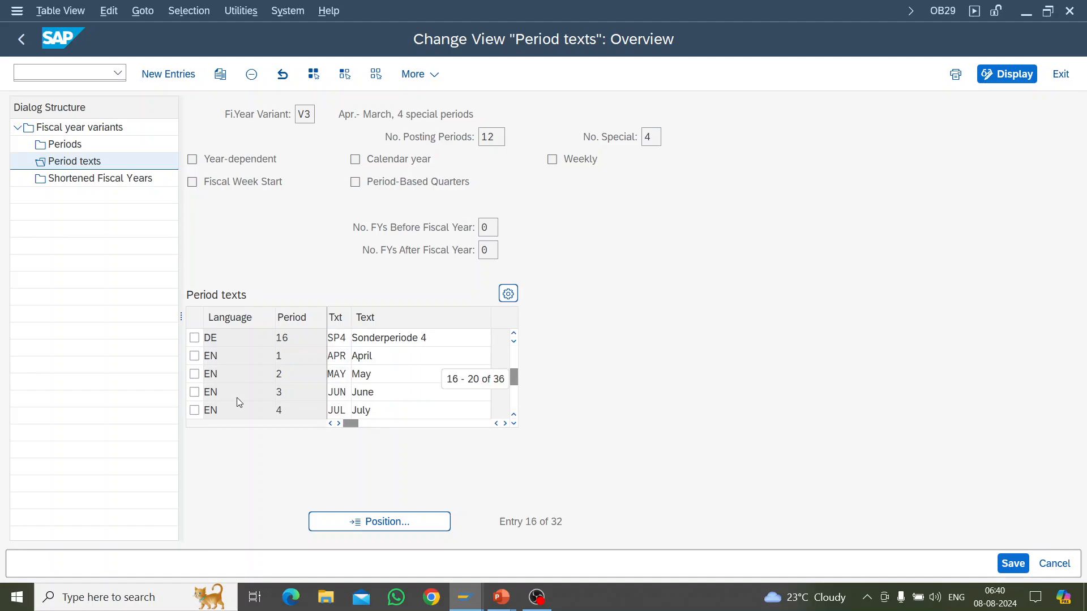
pyautogui.scroll(-3, 237, 401)
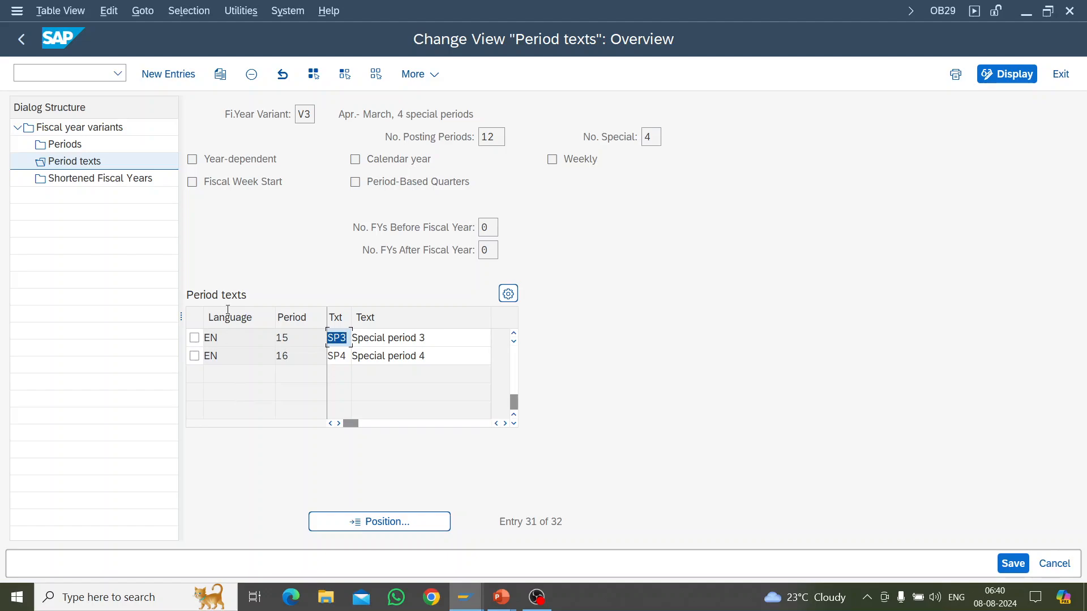
# Step: Try to open the shortened fiscal years of variant V3, check the help for the resulting message and dismiss it
pyautogui.click(240, 250)
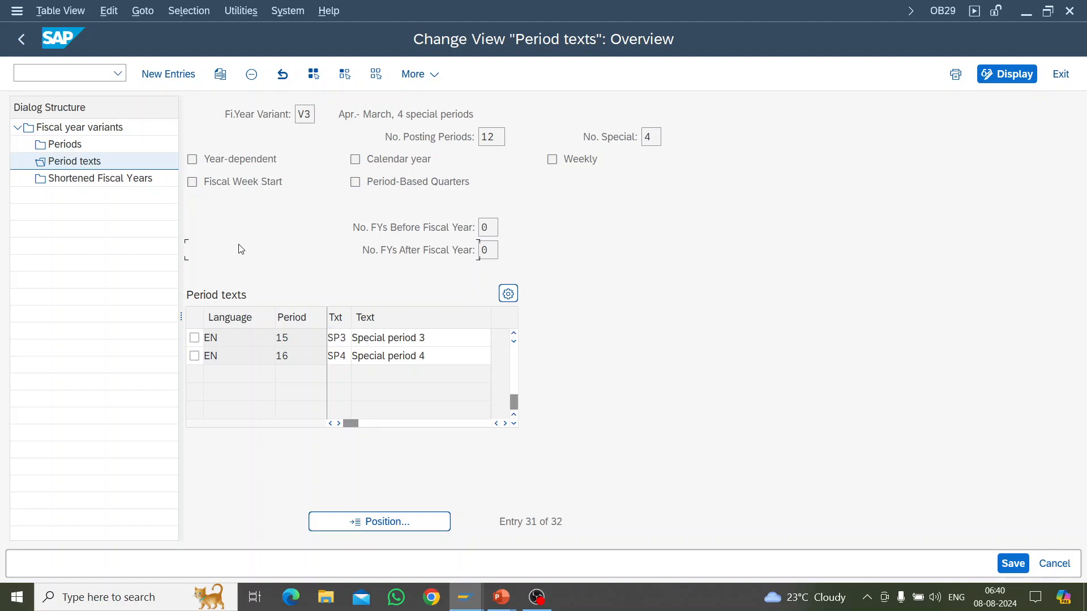
pyautogui.doubleClick(100, 179)
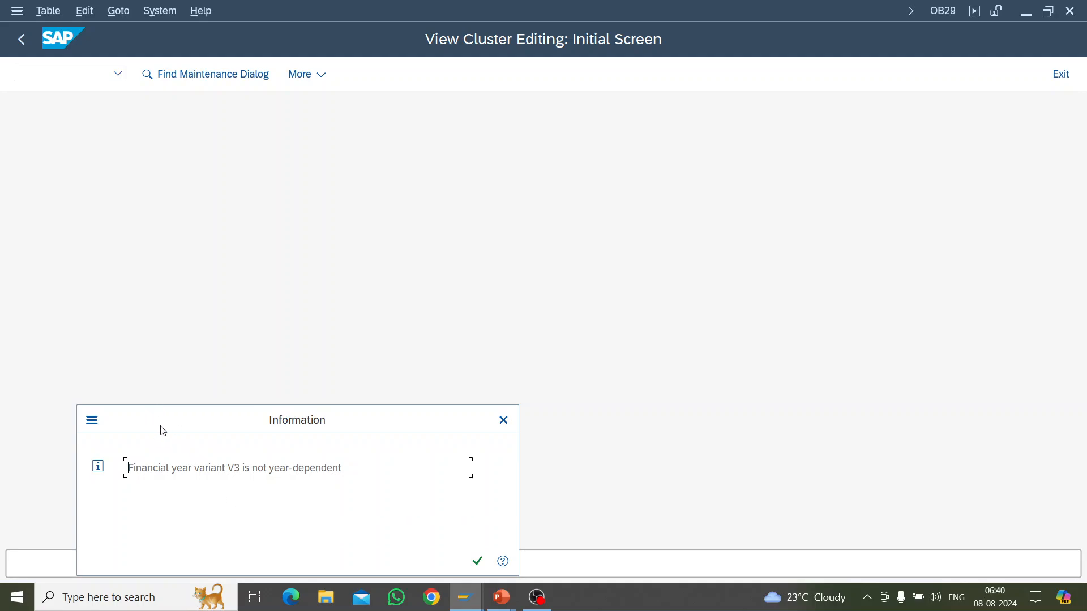
pyautogui.moveTo(163, 432); pyautogui.dragTo(215, 268)
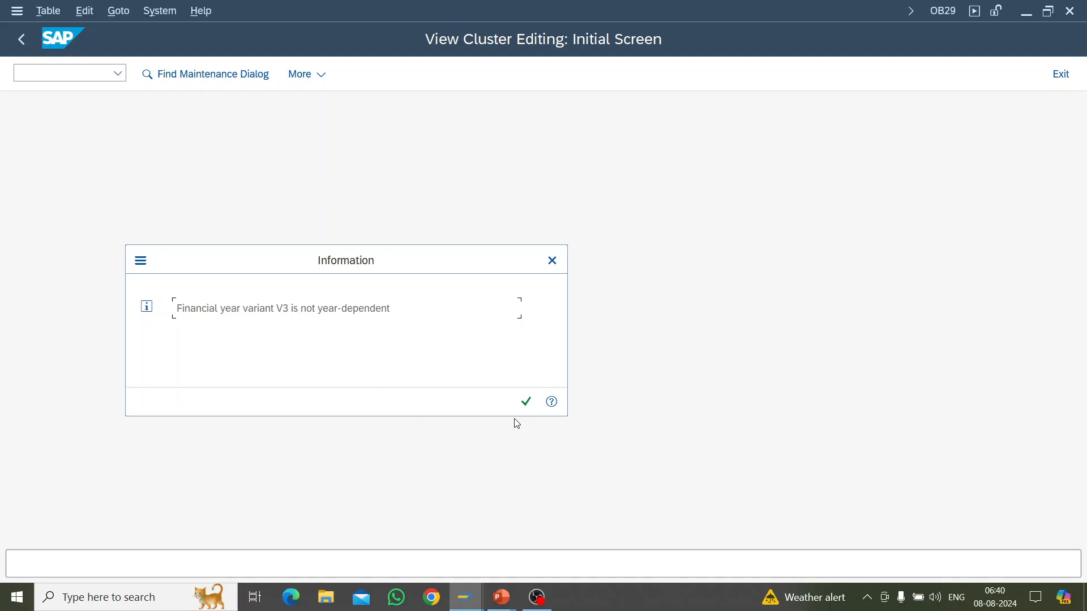
pyautogui.click(553, 406)
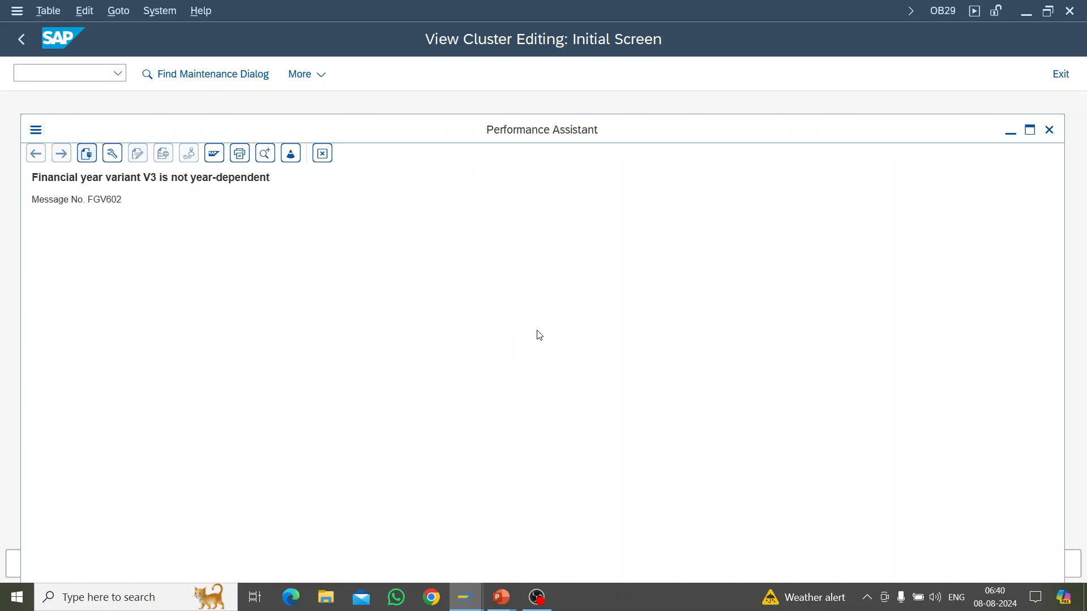
pyautogui.click(1049, 130)
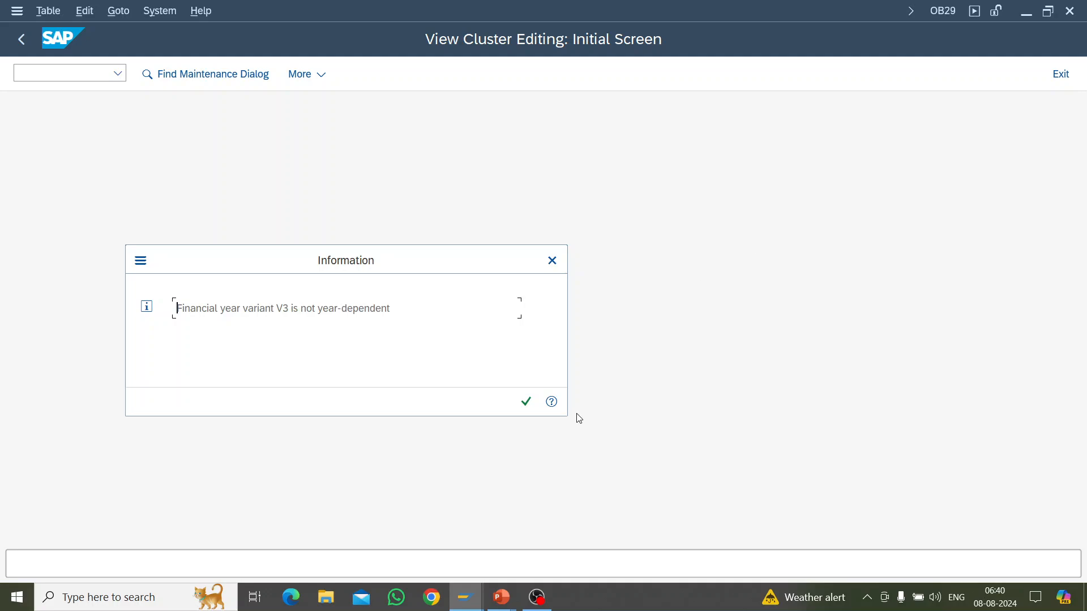
pyautogui.click(526, 401)
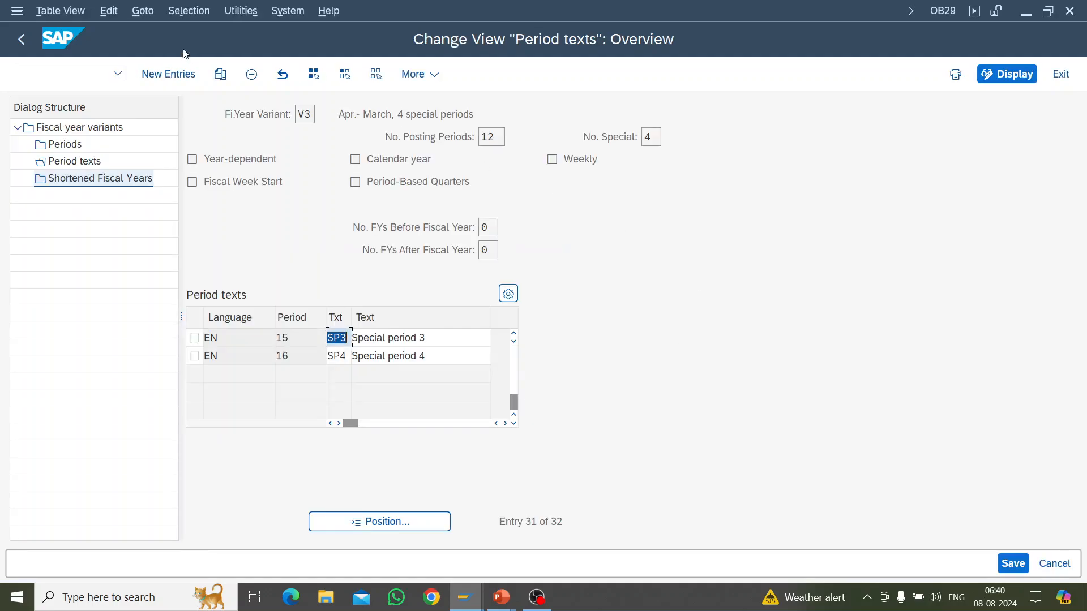
# Step: Return to the fiscal year variants overview and look back through the list to its first entry for year-dependent variants
pyautogui.click(21, 40)
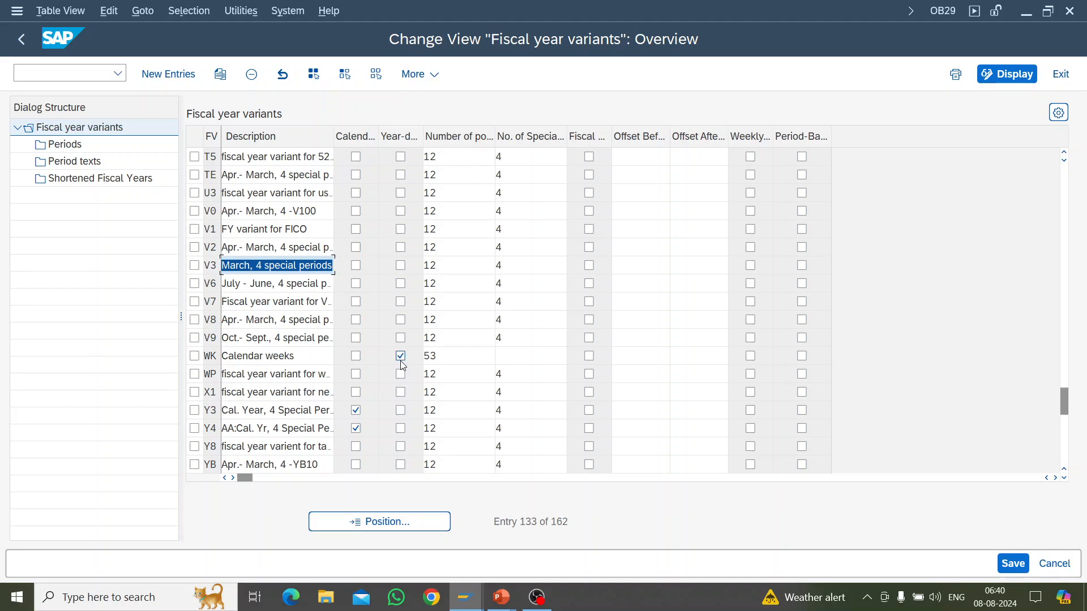
pyautogui.scroll(2, 441, 356)
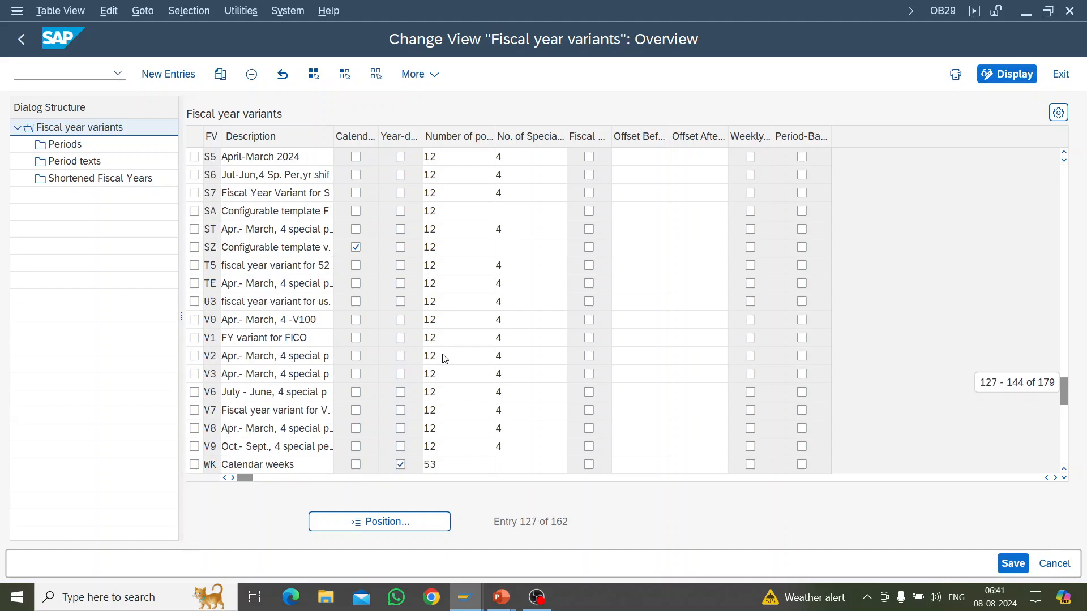
pyautogui.scroll(18, 444, 358)
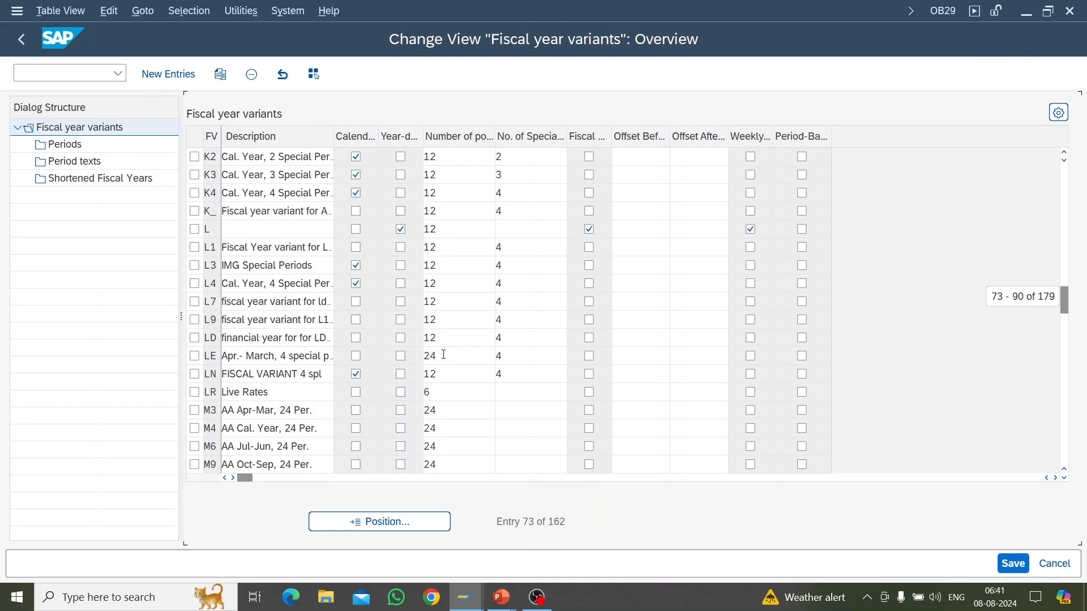
pyautogui.scroll(-1, 444, 355)
pyautogui.scroll(1, 443, 355)
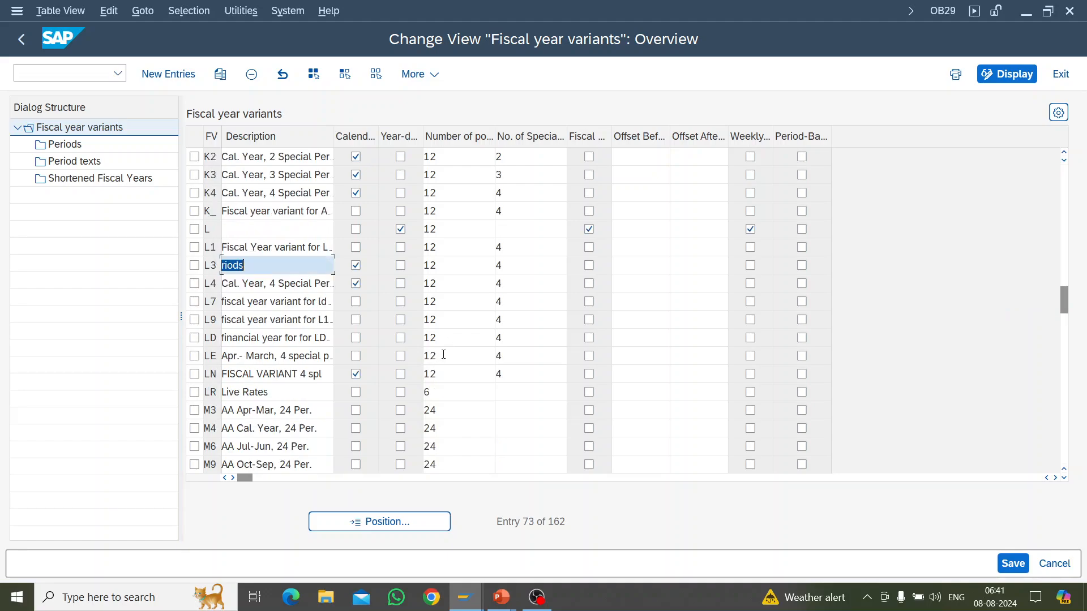
pyautogui.scroll(-1, 443, 355)
pyautogui.scroll(-1, 443, 355)
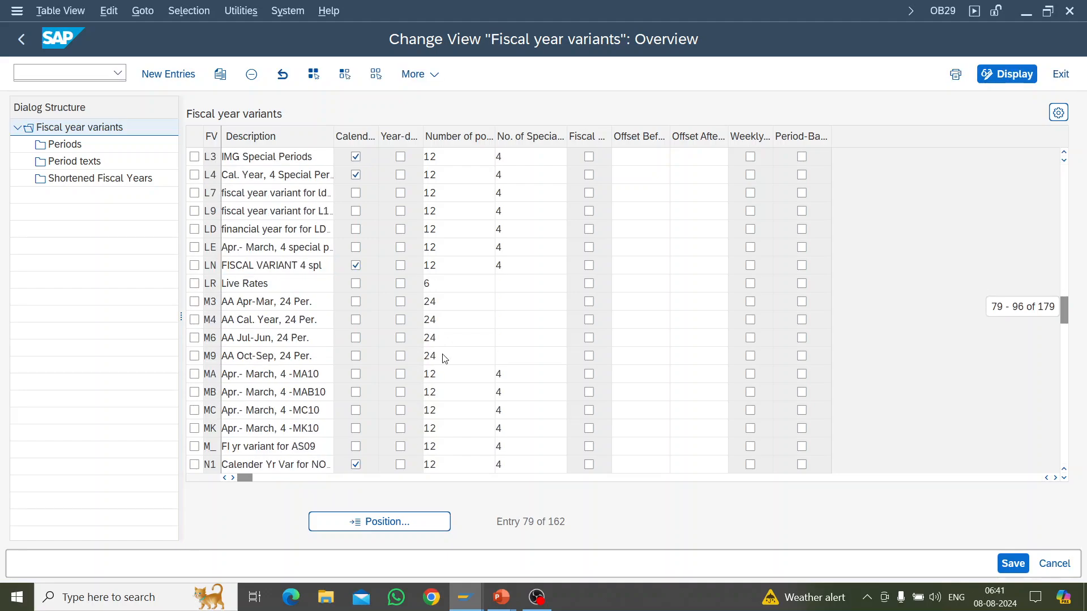
pyautogui.scroll(4, 443, 354)
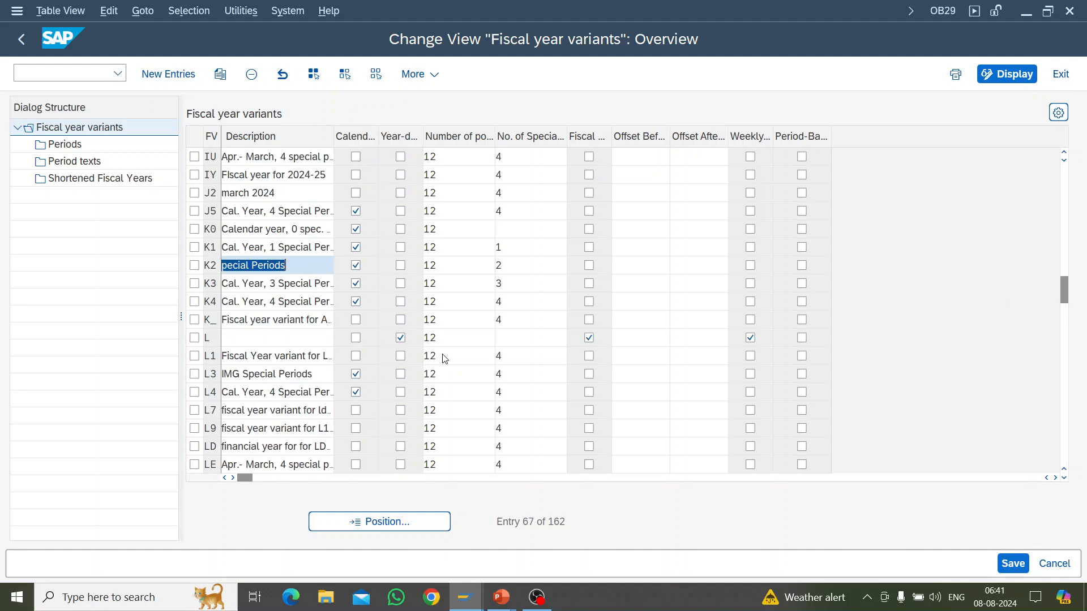
pyautogui.scroll(3, 443, 355)
pyautogui.scroll(5, 445, 358)
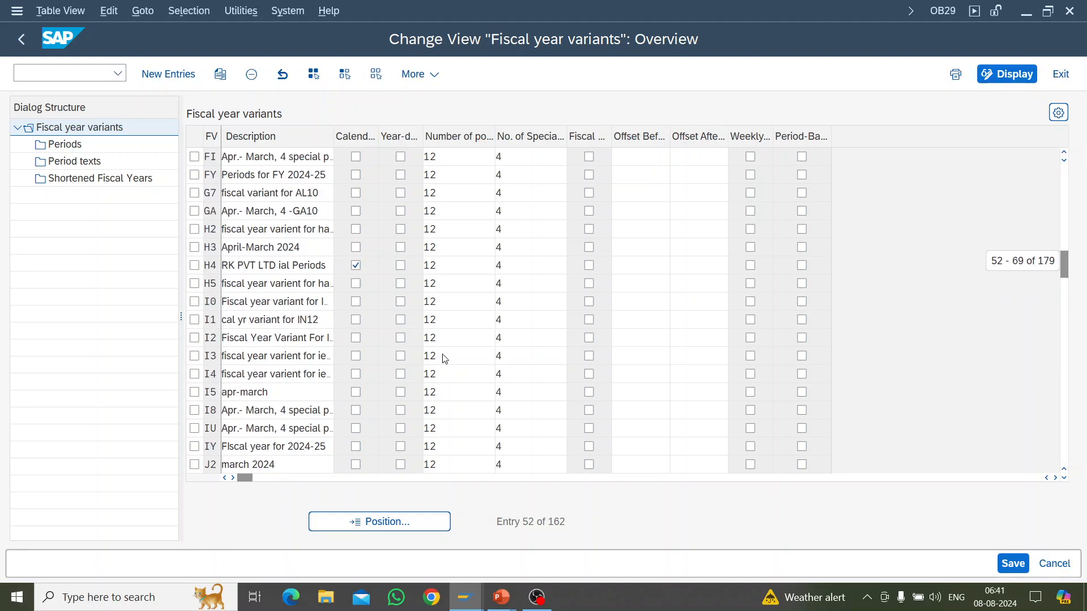
pyautogui.scroll(11, 445, 358)
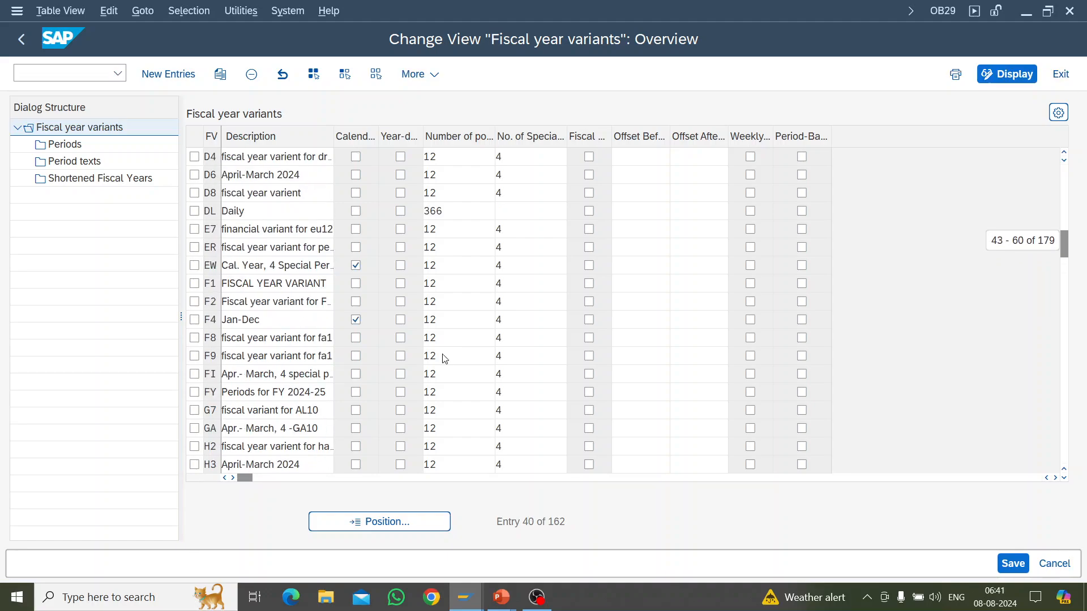
pyautogui.scroll(3, 445, 359)
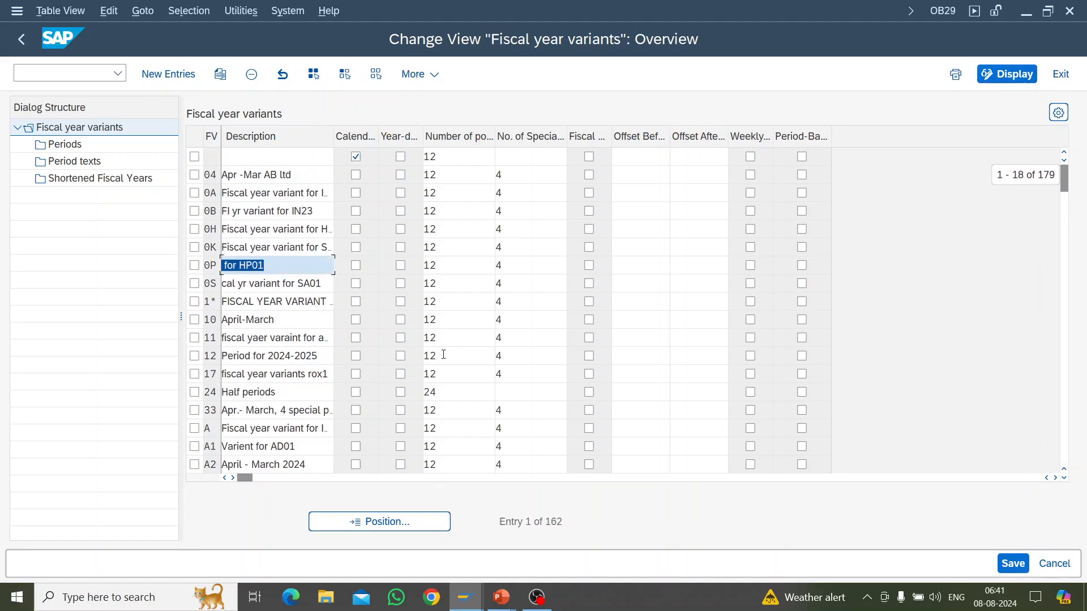
# Step: Search the fiscal year variants from the start of the list for a year-dependent variant with a shortened fiscal year
pyautogui.scroll(-1, 445, 358)
pyautogui.scroll(-13, 444, 358)
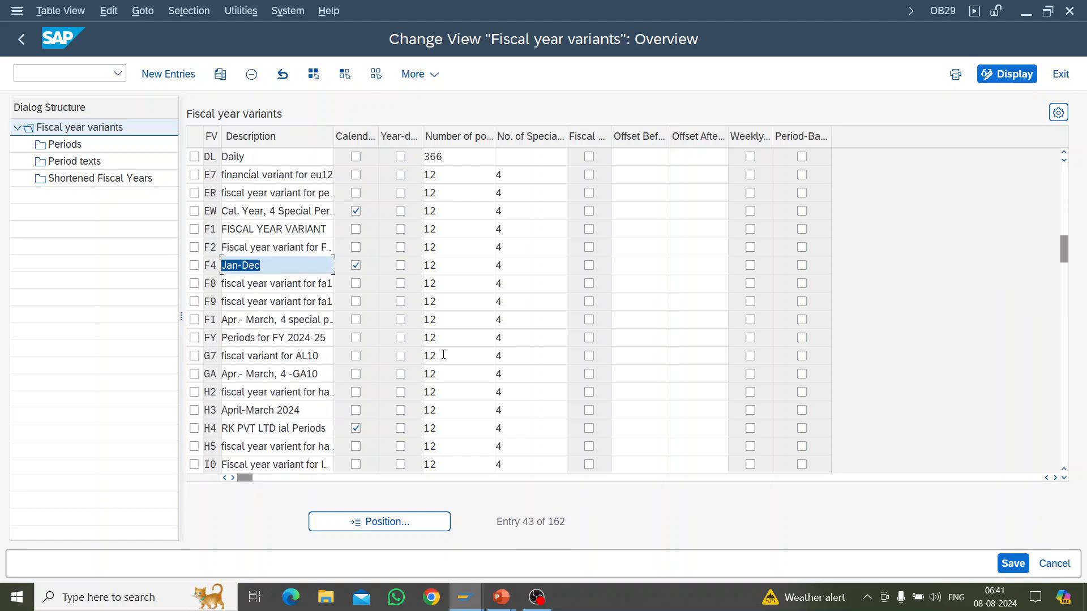
pyautogui.scroll(-2, 444, 355)
pyautogui.scroll(-3, 444, 355)
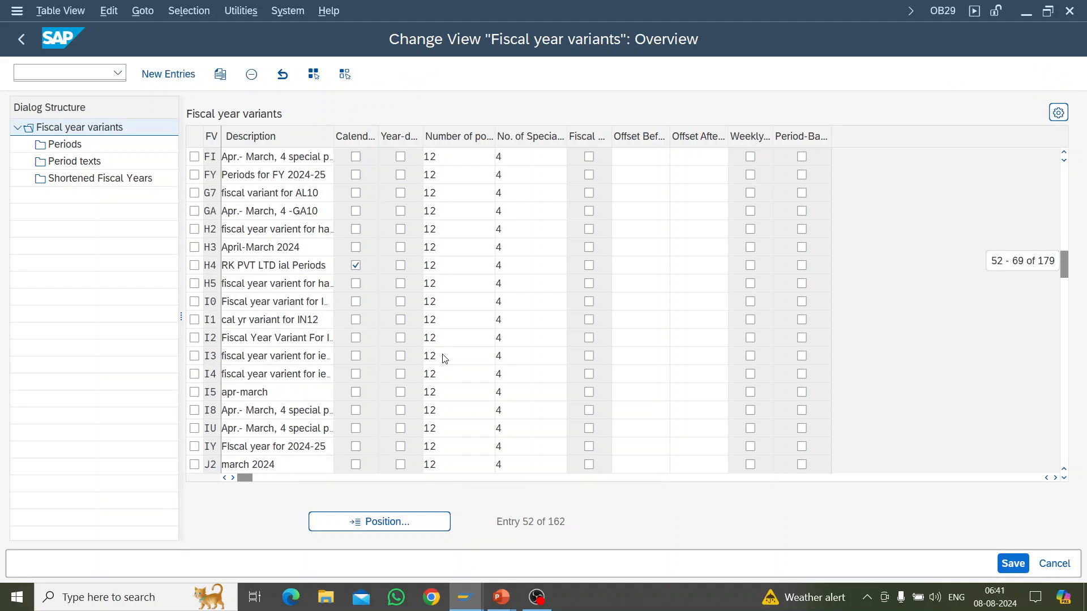
pyautogui.scroll(-5, 445, 358)
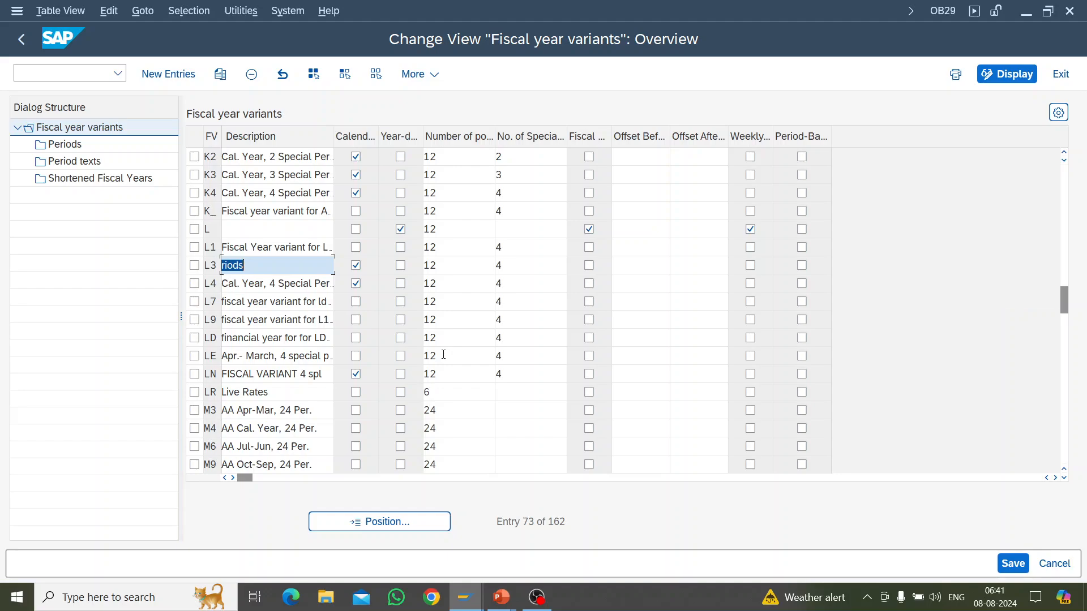
pyautogui.scroll(-2, 444, 355)
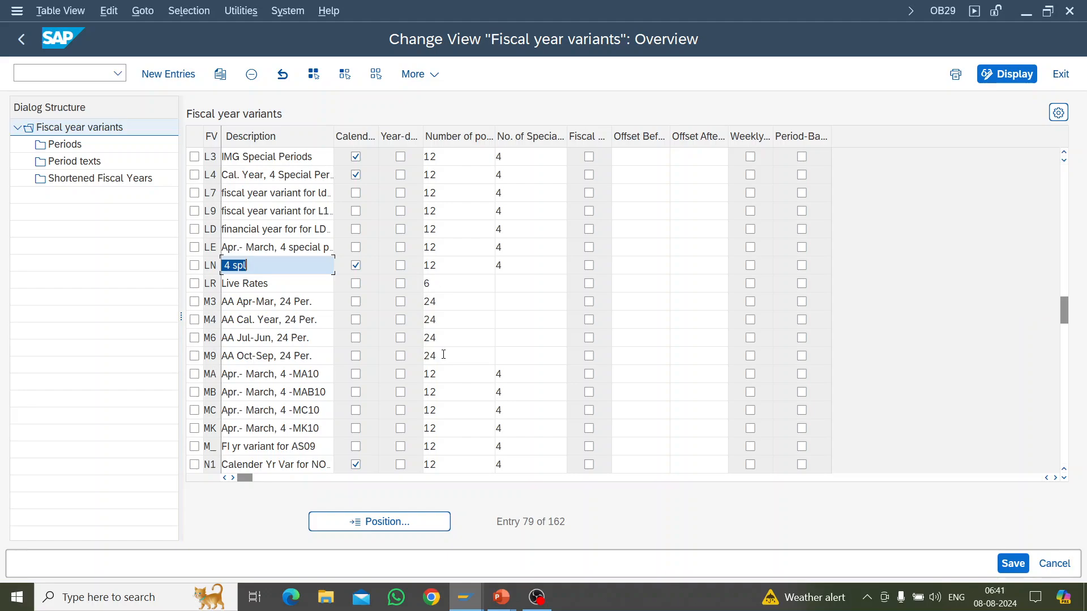
pyautogui.scroll(-1, 443, 355)
pyautogui.scroll(-6, 445, 358)
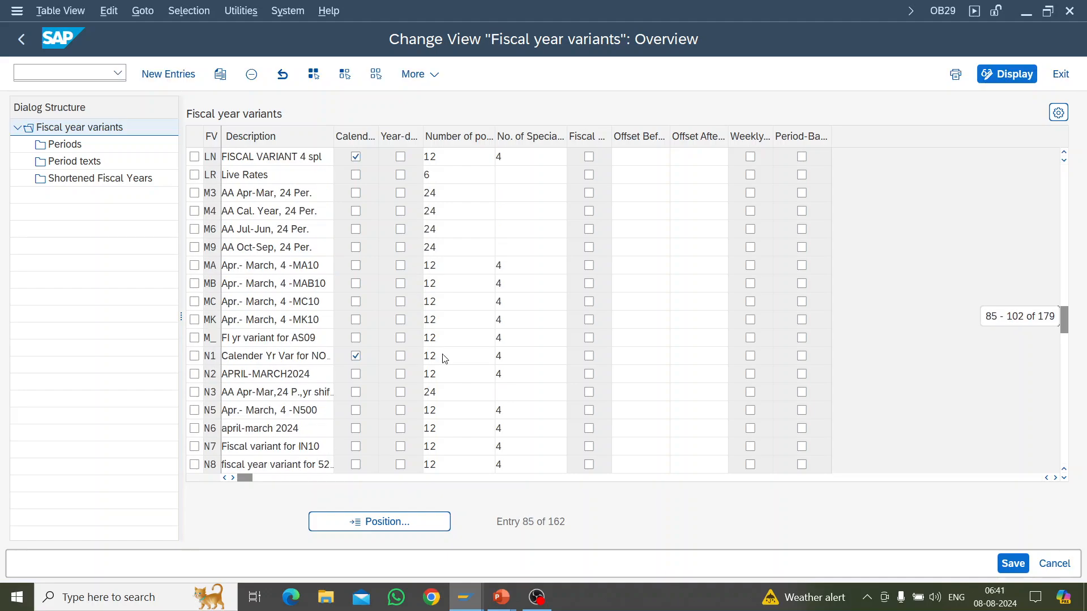
pyautogui.scroll(-4, 444, 355)
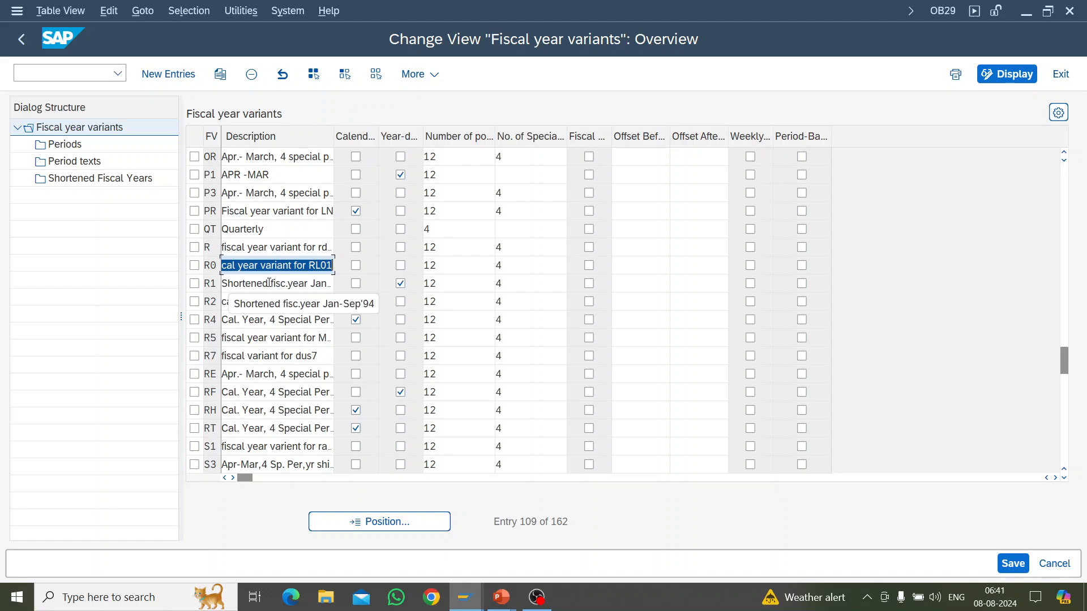
# Step: Select variant R1 (Shortened fisc.year Jan-Sep'94), inspect its shortened fiscal years for 2024 and return to the variants overview
pyautogui.click(194, 283)
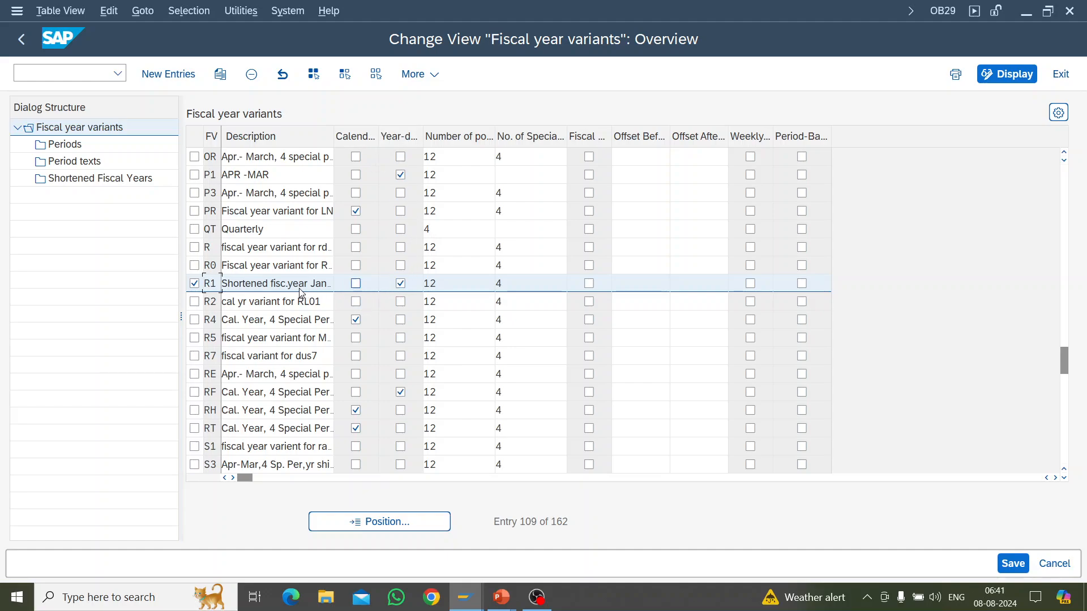
pyautogui.doubleClick(281, 283)
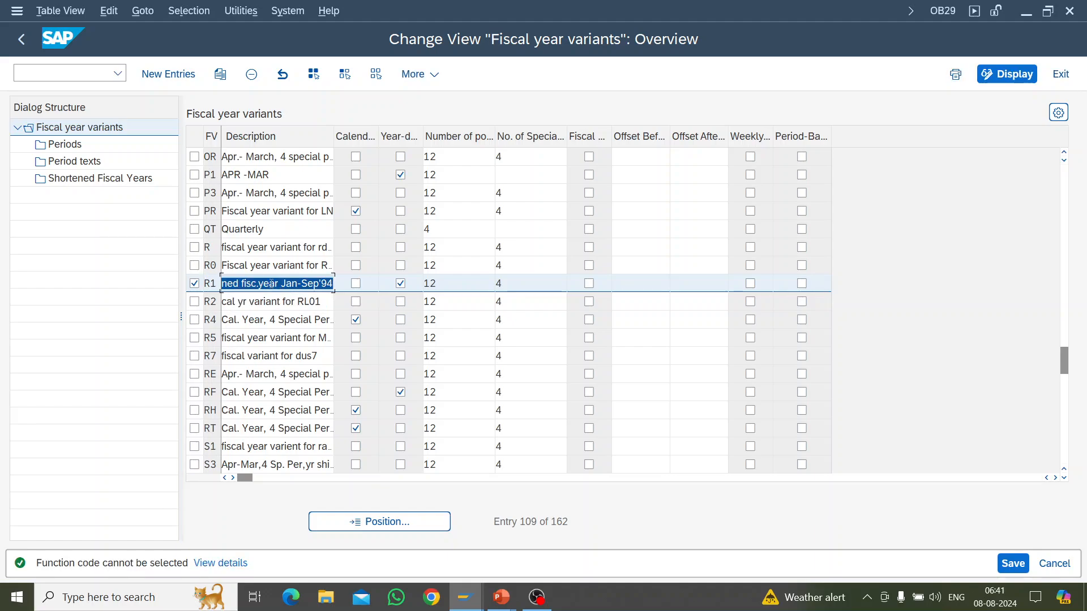
pyautogui.doubleClick(93, 180)
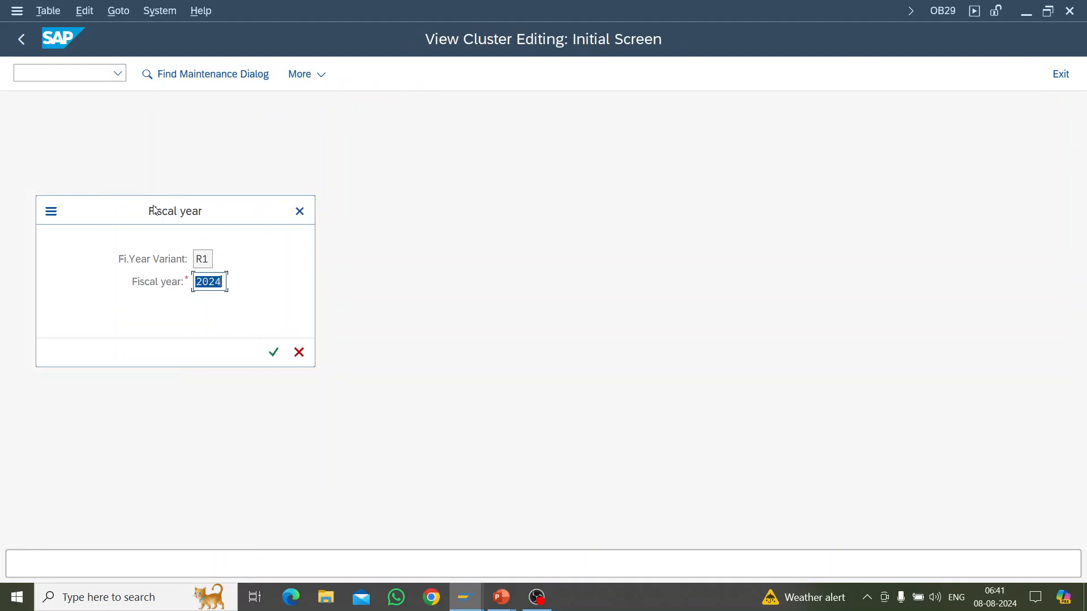
pyautogui.click(275, 356)
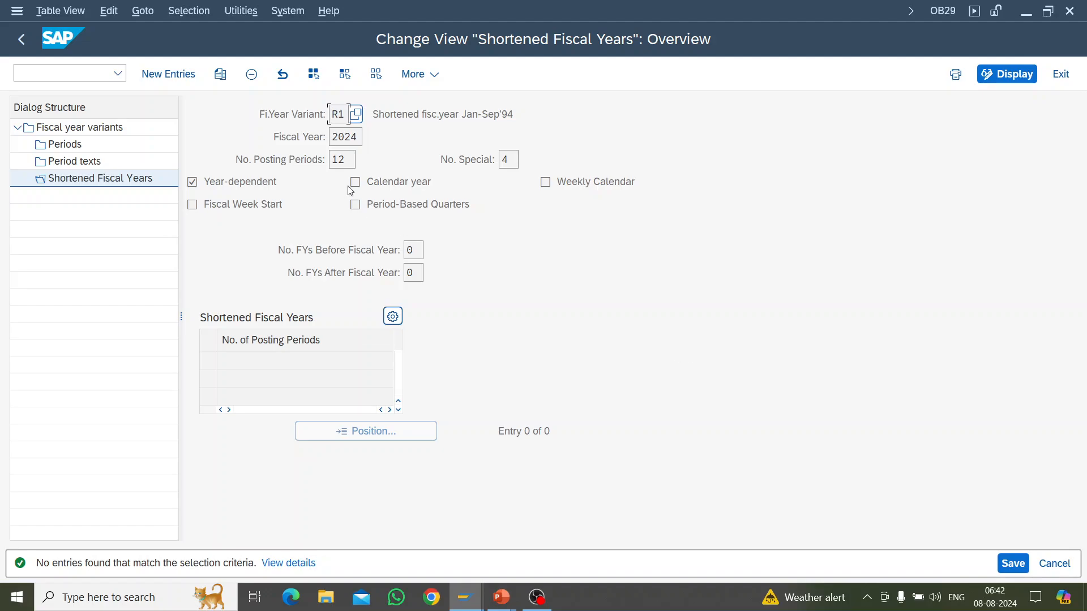
pyautogui.click(169, 74)
pyautogui.click(20, 39)
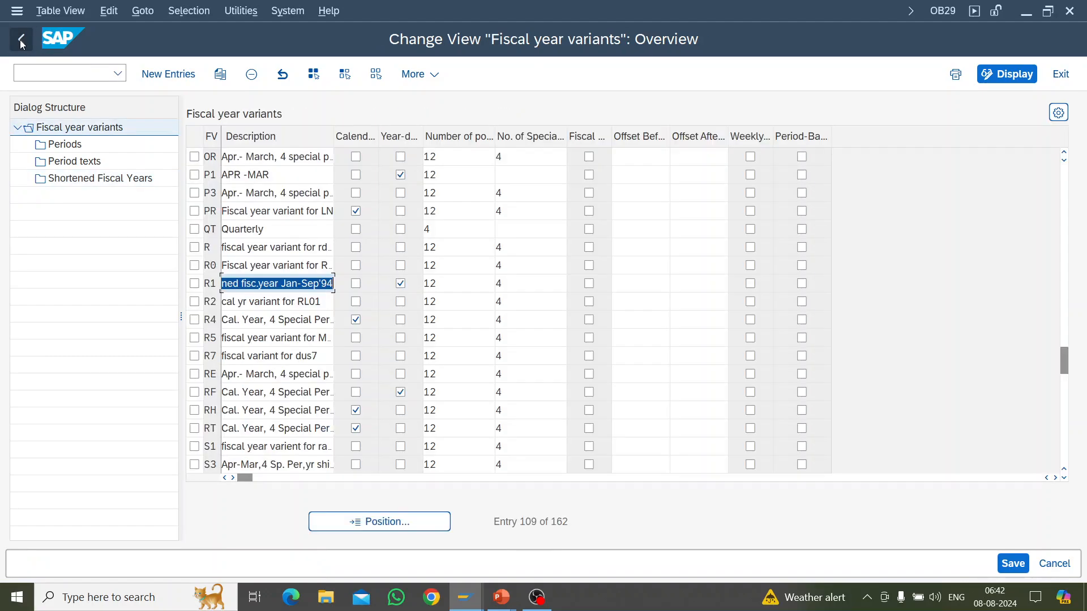
# Step: Open the shortened fiscal years of variant R1 for fiscal year 2023 and start adding new entries
pyautogui.click(195, 284)
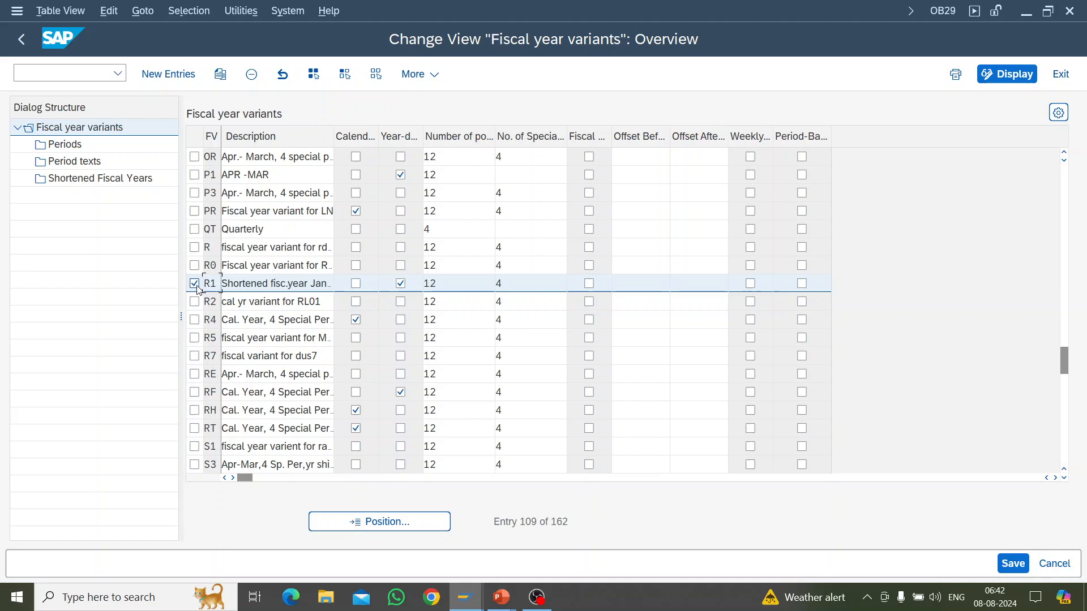
pyautogui.doubleClick(66, 177)
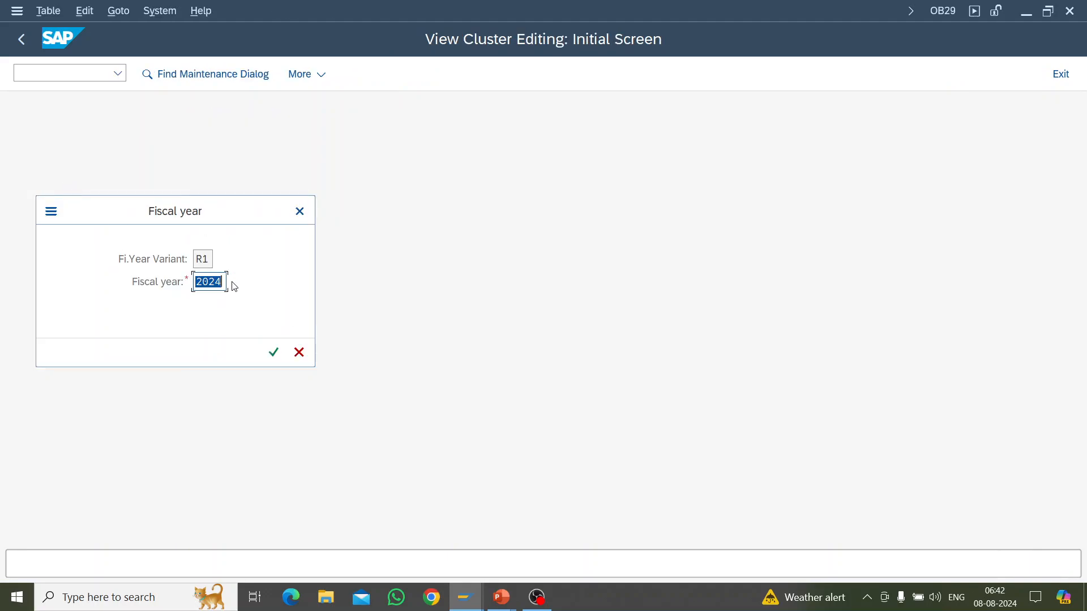
pyautogui.click(222, 281)
pyautogui.press('BackSpace')
pyautogui.write('3')
pyautogui.press('Return')
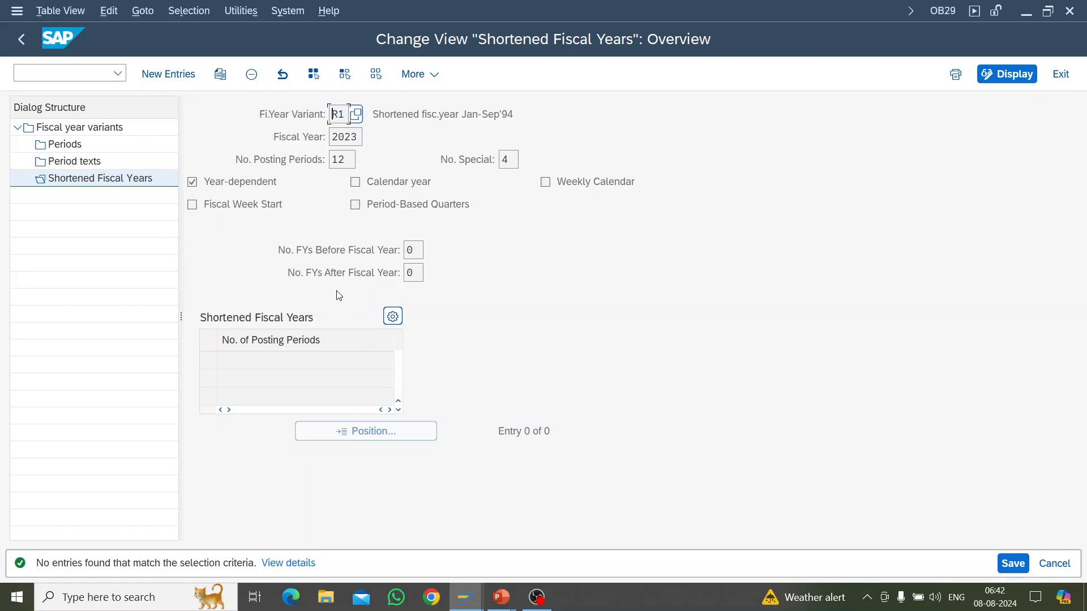
pyautogui.click(182, 79)
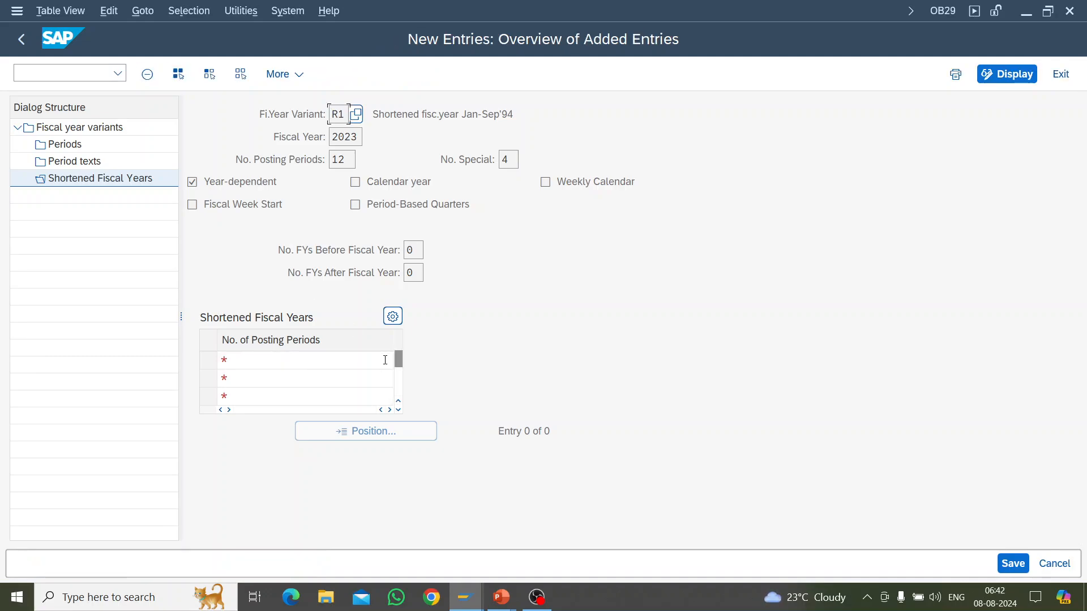
# Step: Switch to the SAP Easy Access session of the ECC system and open its system status to check the database system
pyautogui.click(258, 361)
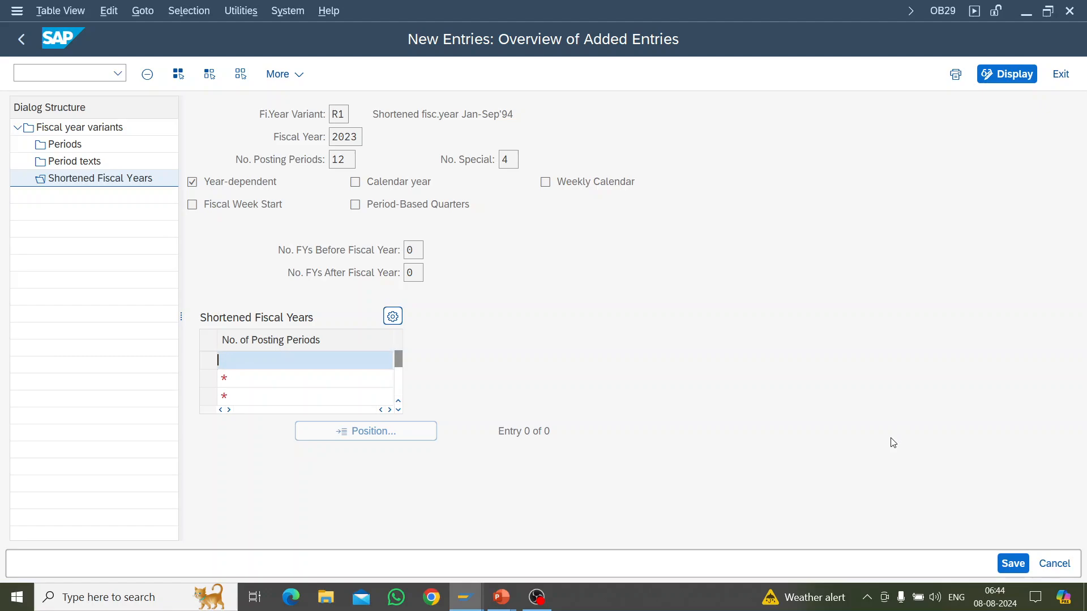
pyautogui.hotkey('alt', 'Tab')
pyautogui.hotkey('alt', 'Tab')
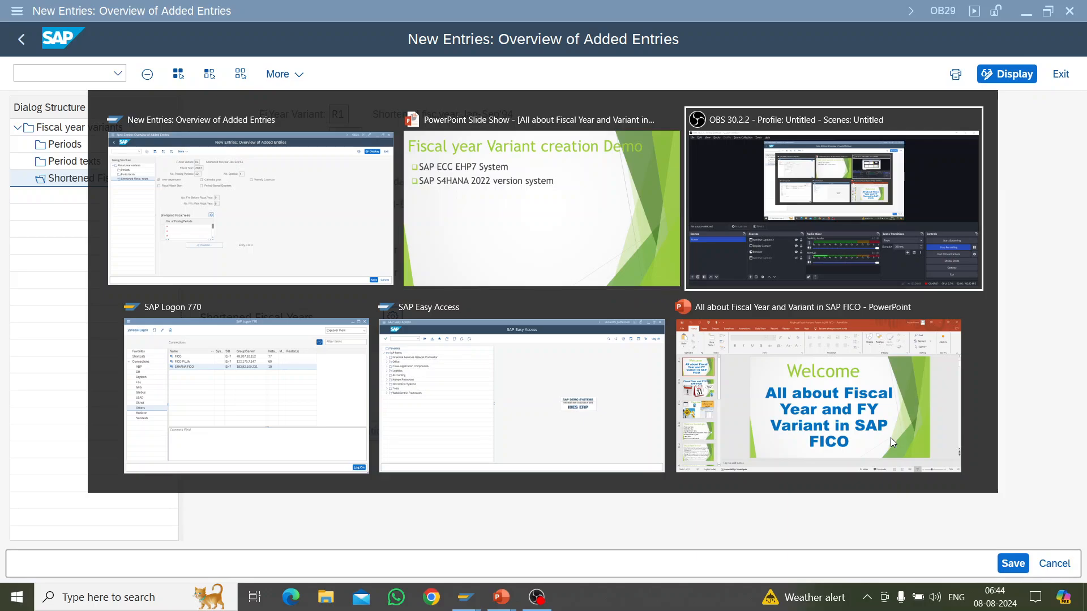
pyautogui.hotkey('alt', 'Tab')
pyautogui.hotkey('alt', 'Tab')
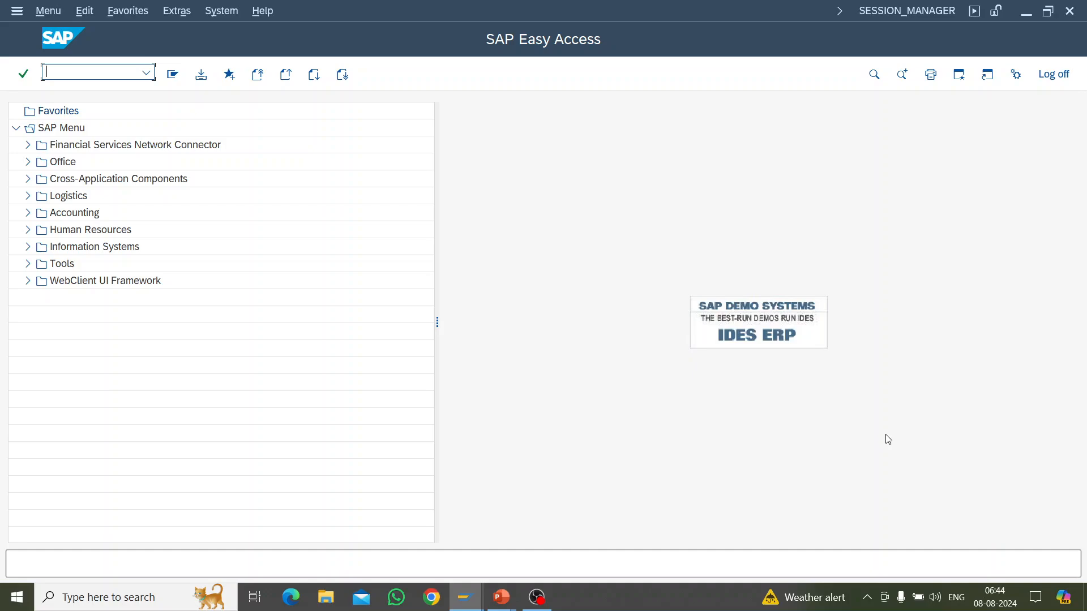
pyautogui.click(216, 12)
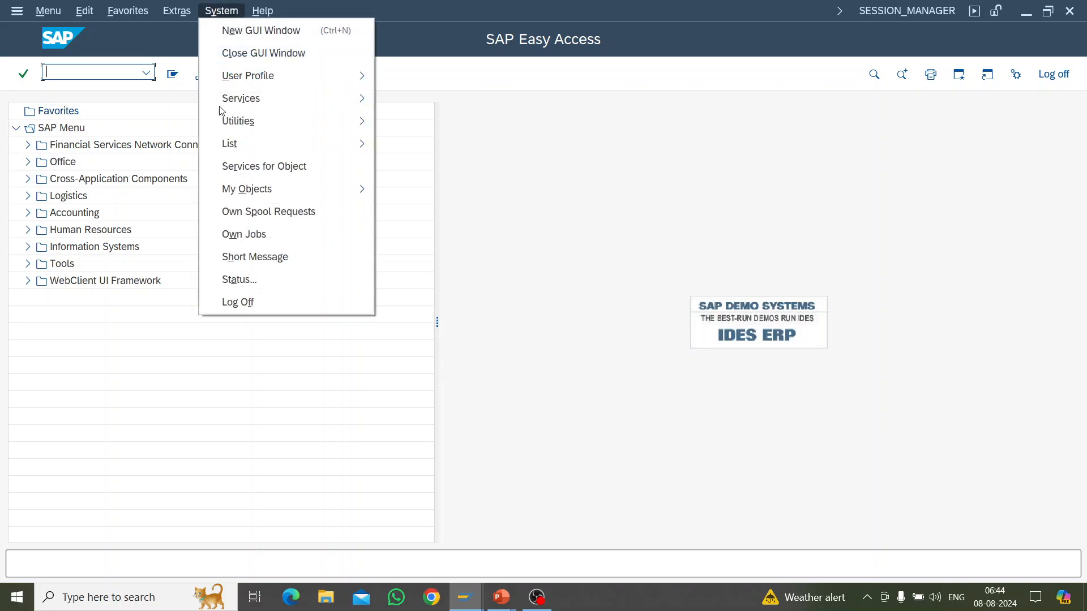
pyautogui.click(256, 285)
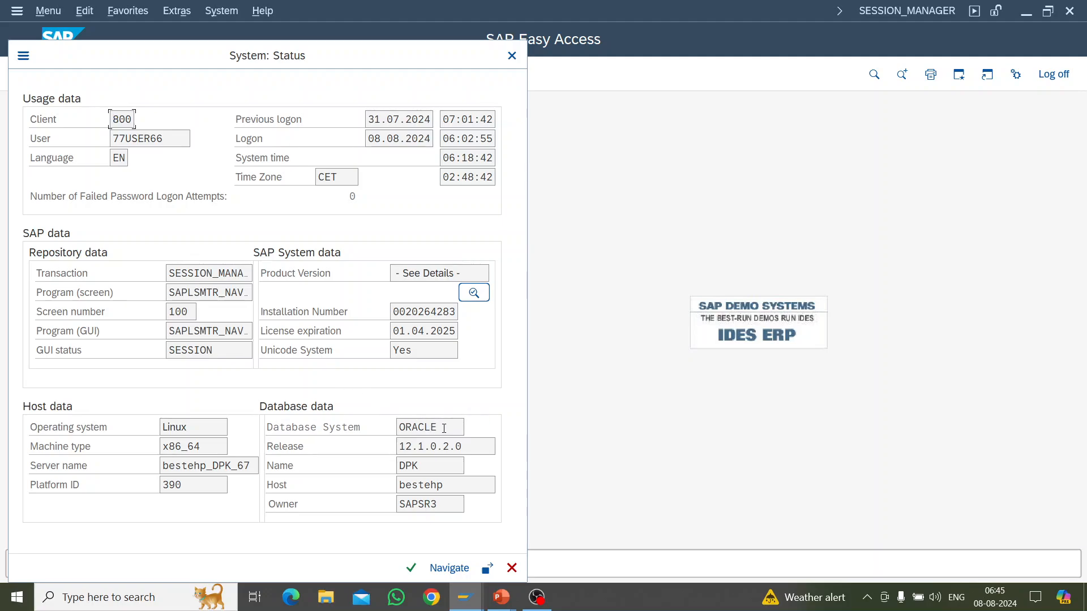
pyautogui.moveTo(443, 429); pyautogui.dragTo(357, 426)
# Step: Open the installed product versions from the system status and look through the list for the SAP ERP 6.0 entry
pyautogui.click(475, 294)
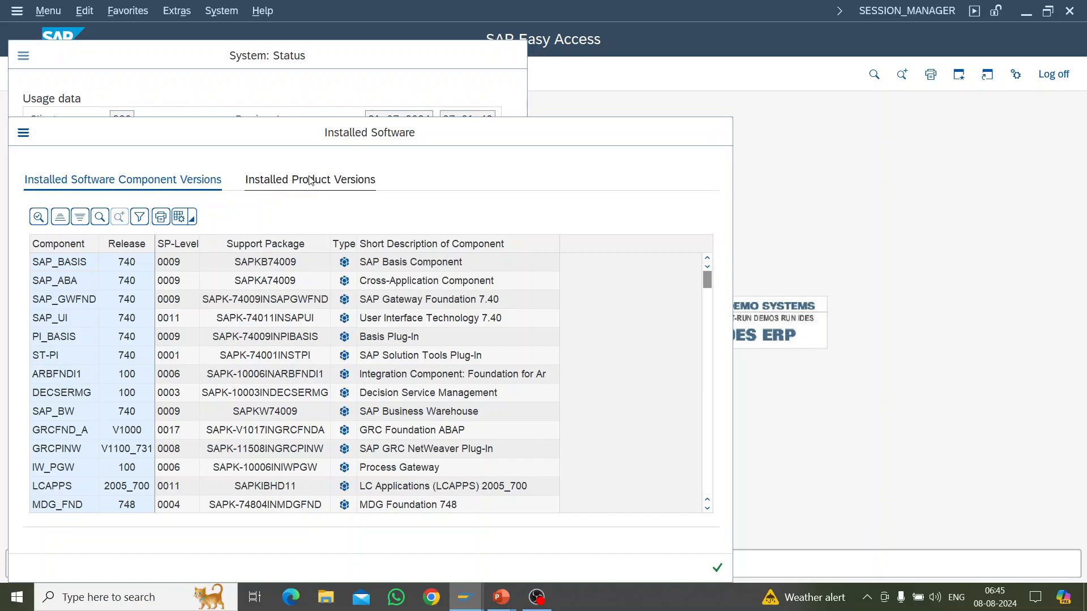
pyautogui.click(310, 182)
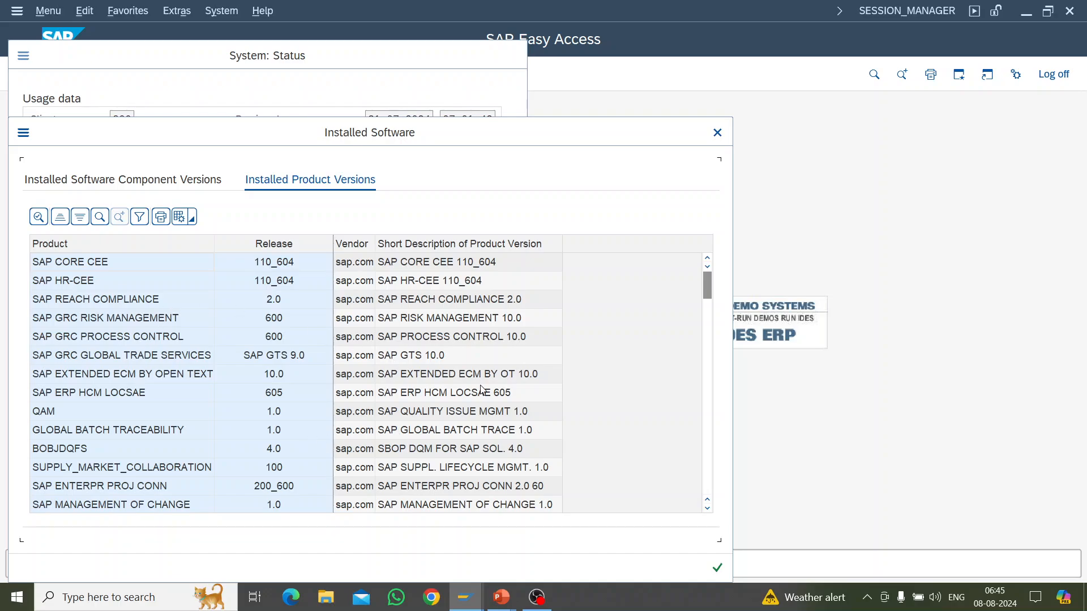
pyautogui.scroll(-5, 432, 341)
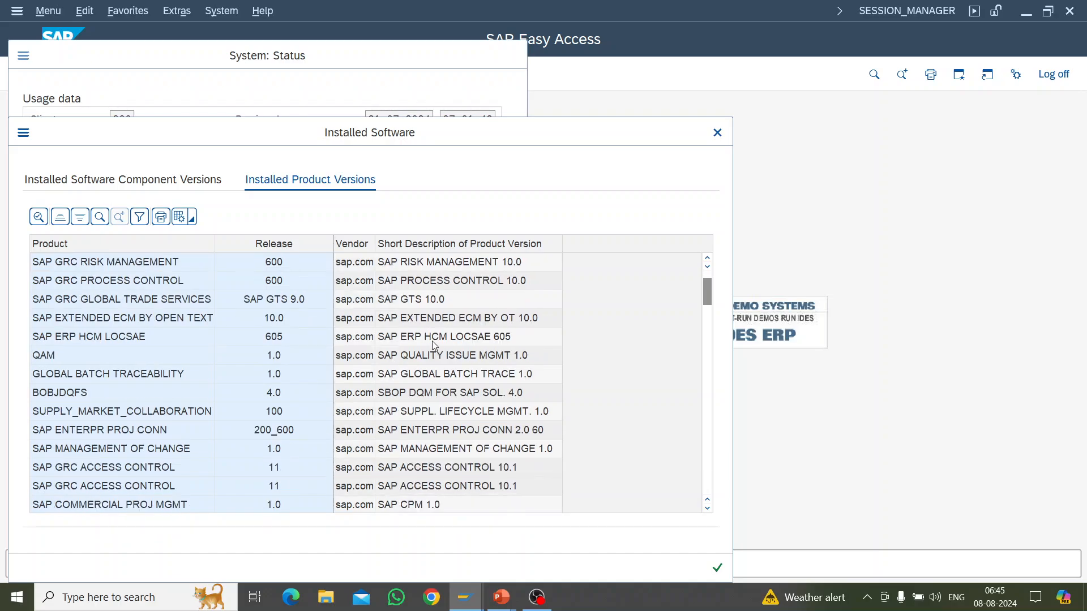
pyautogui.scroll(-5, 433, 341)
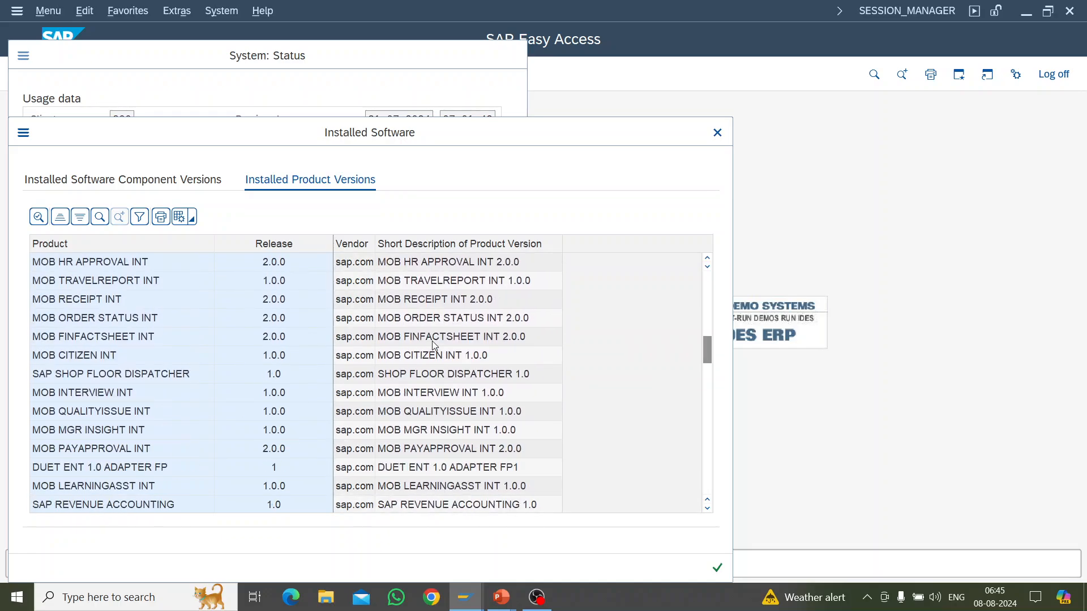
pyautogui.scroll(-5, 472, 352)
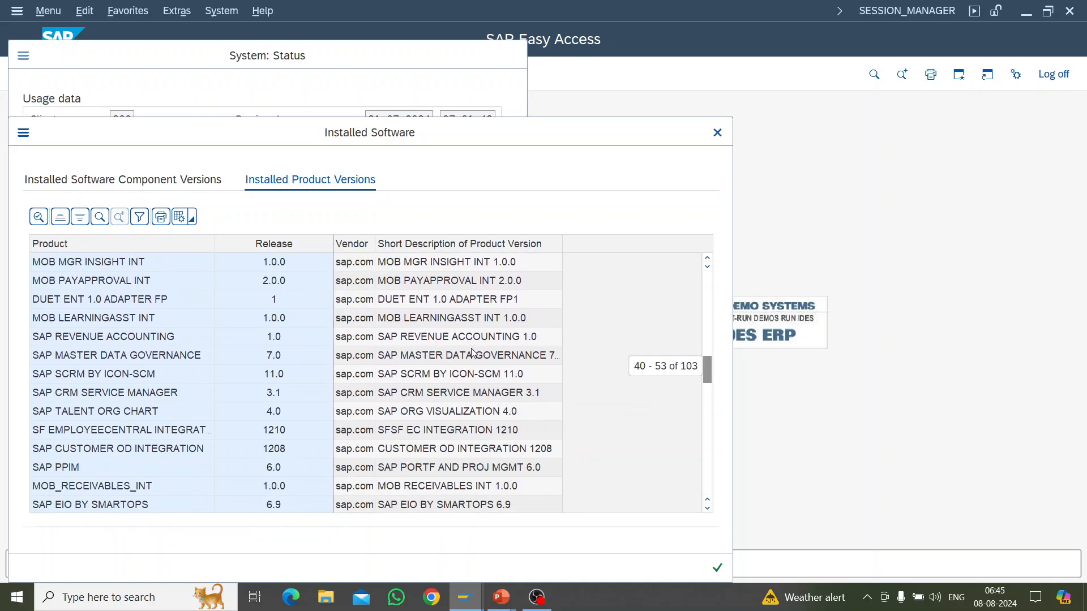
pyautogui.scroll(-12, 473, 352)
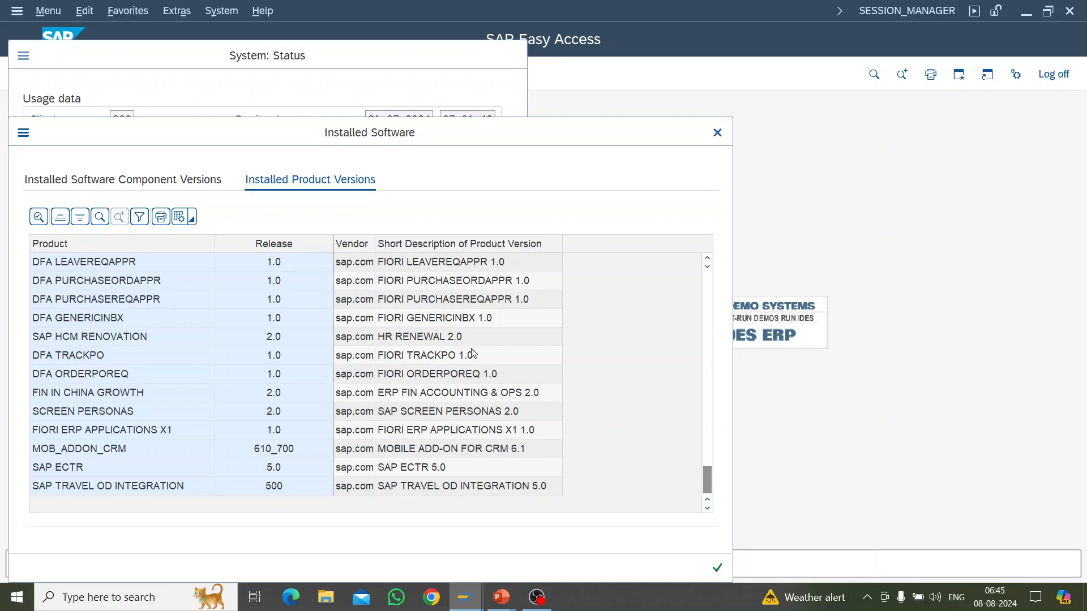
pyautogui.scroll(13, 472, 352)
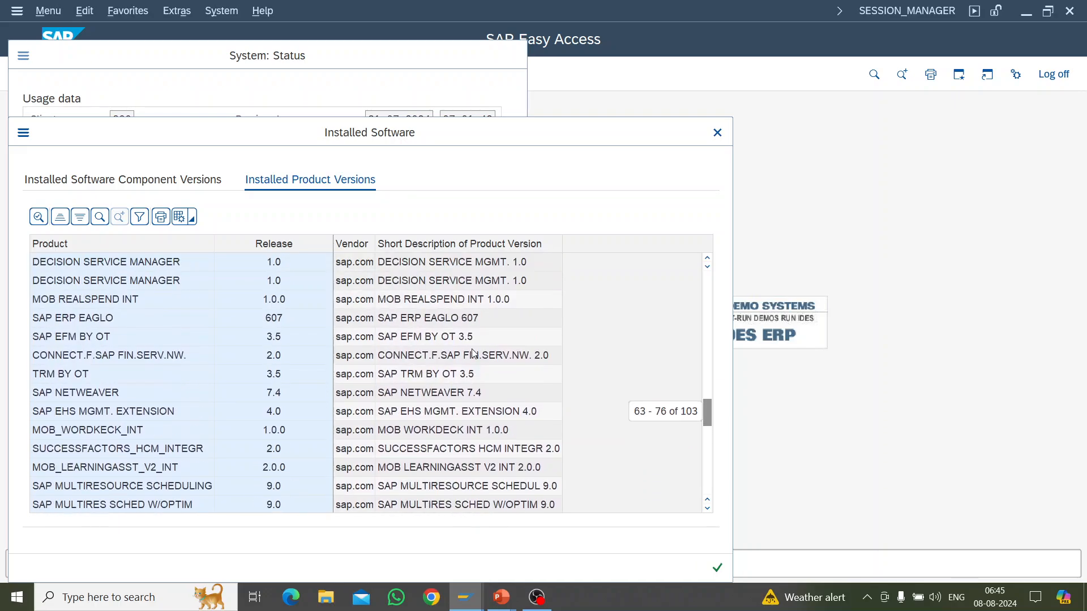
pyautogui.scroll(11, 473, 352)
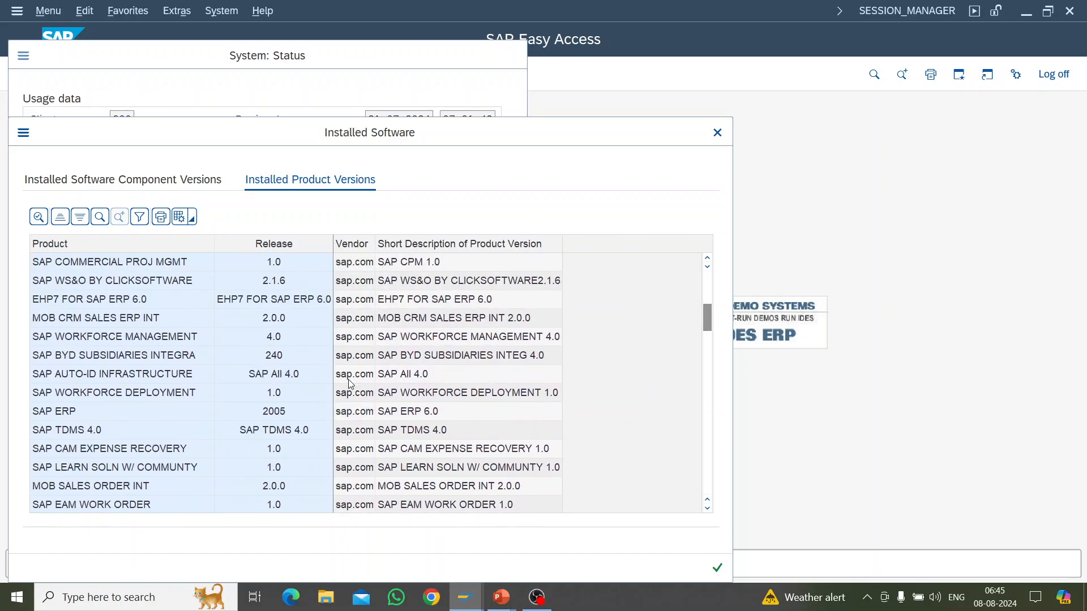
pyautogui.click(383, 418)
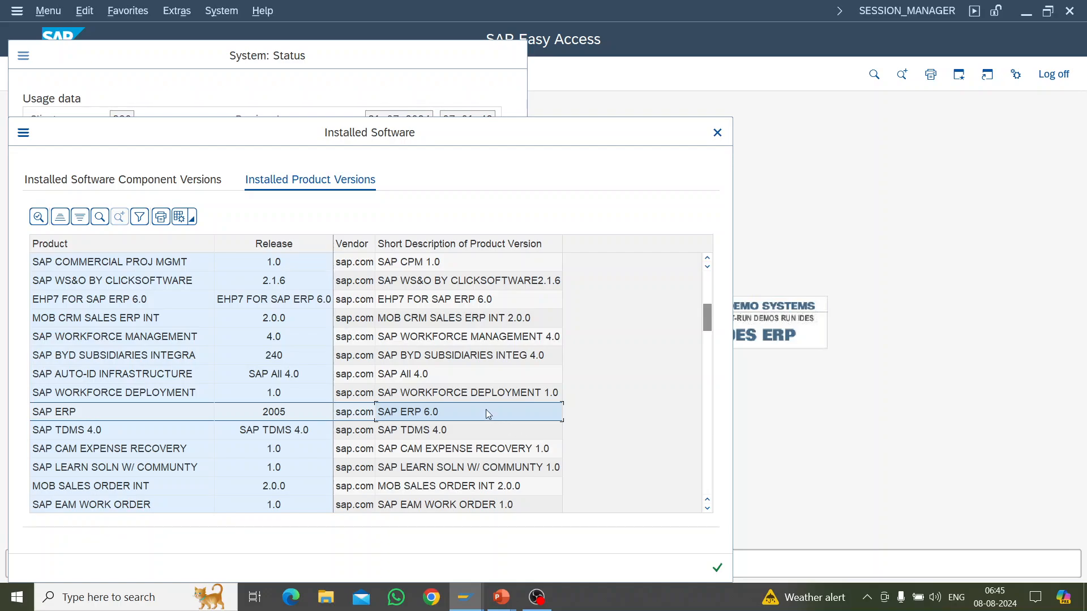
# Step: Locate the EHP7 for SAP ERP 6.0 product version and close the installed software and system status windows
pyautogui.scroll(7, 486, 409)
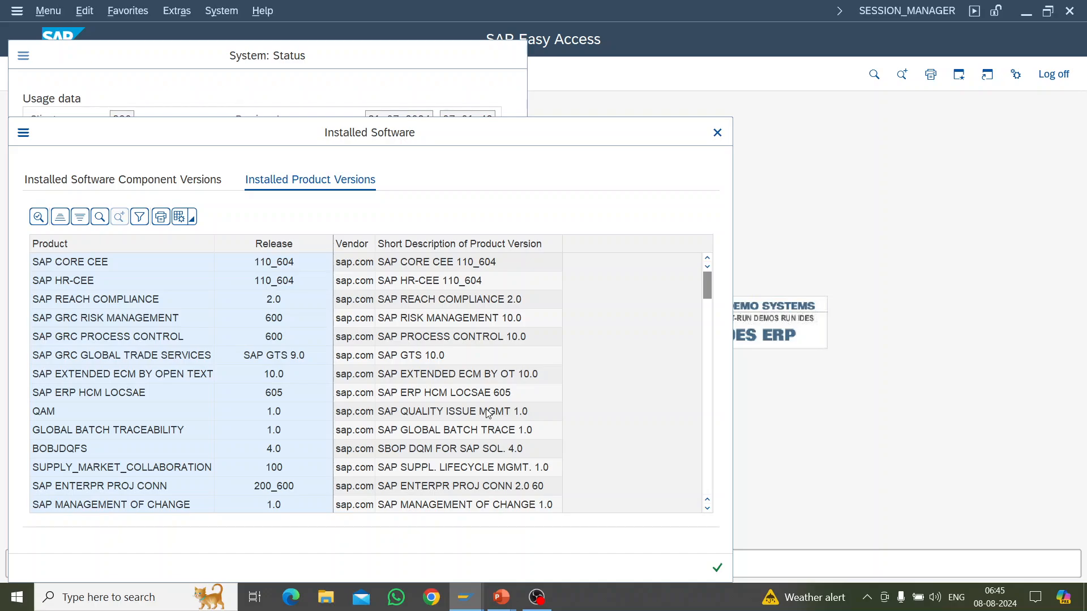
pyautogui.scroll(-6, 485, 409)
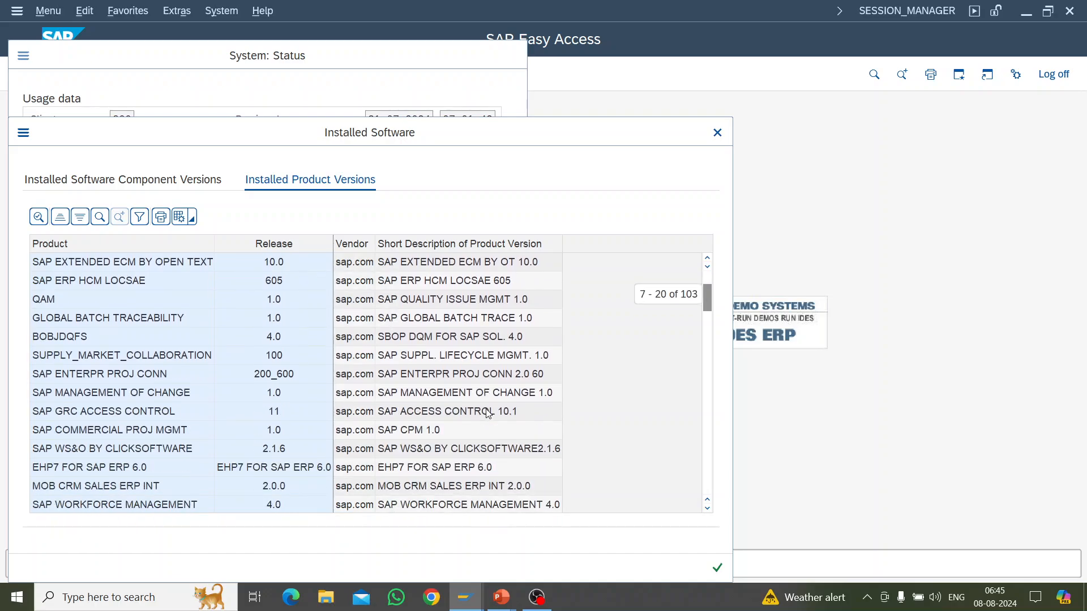
pyautogui.click(428, 473)
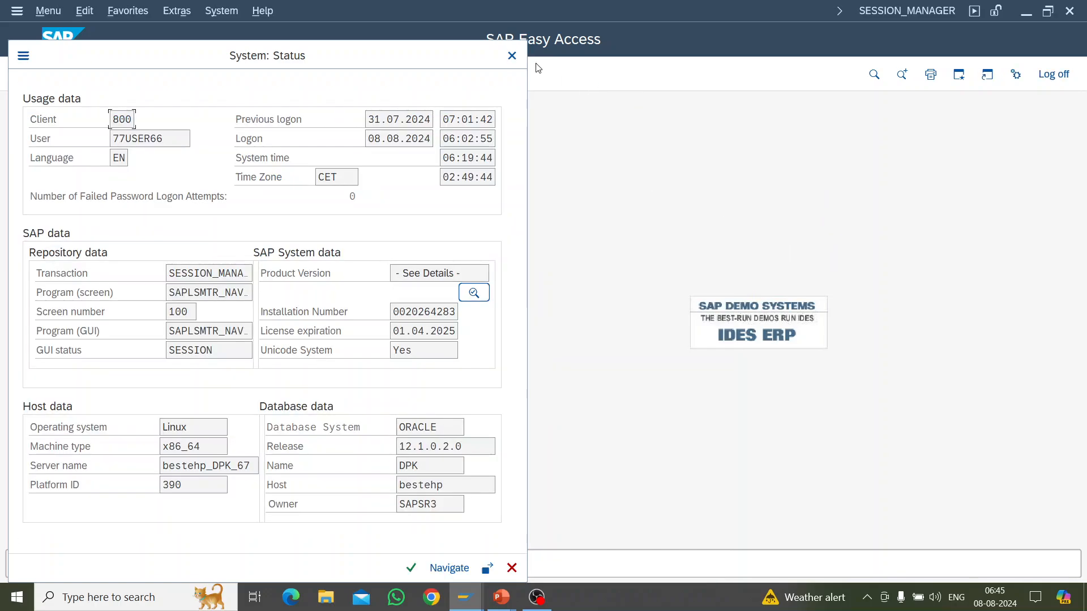
pyautogui.click(512, 56)
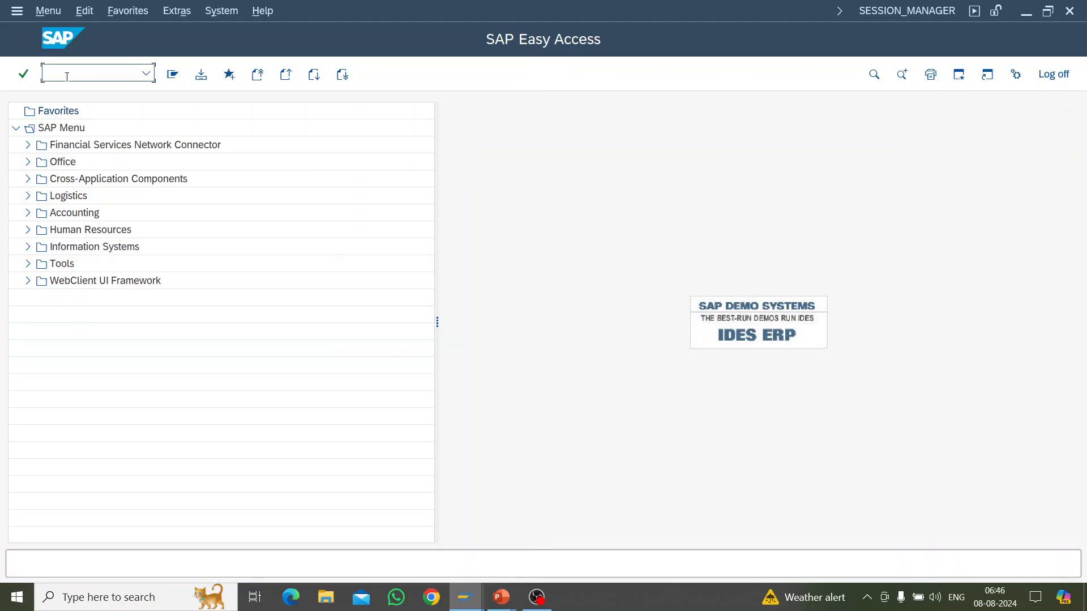
# Step: Run transaction OB29 to open the fiscal year variants overview
pyautogui.write('OB29')
pyautogui.press('Return')
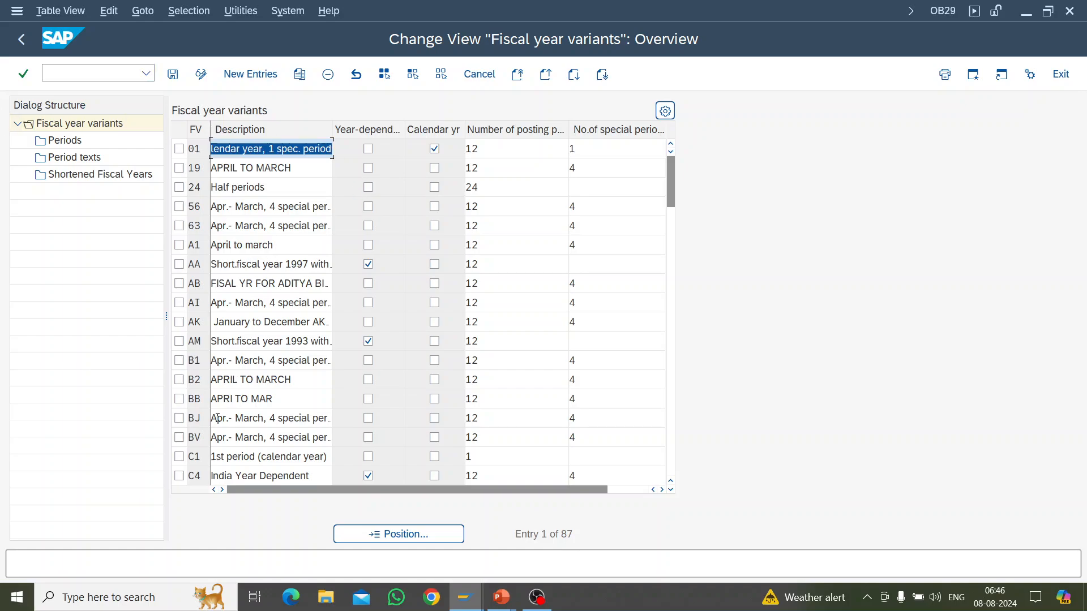
# Step: Position the list at fiscal year variant K4, review its period texts and return to the variants overview
pyautogui.click(398, 536)
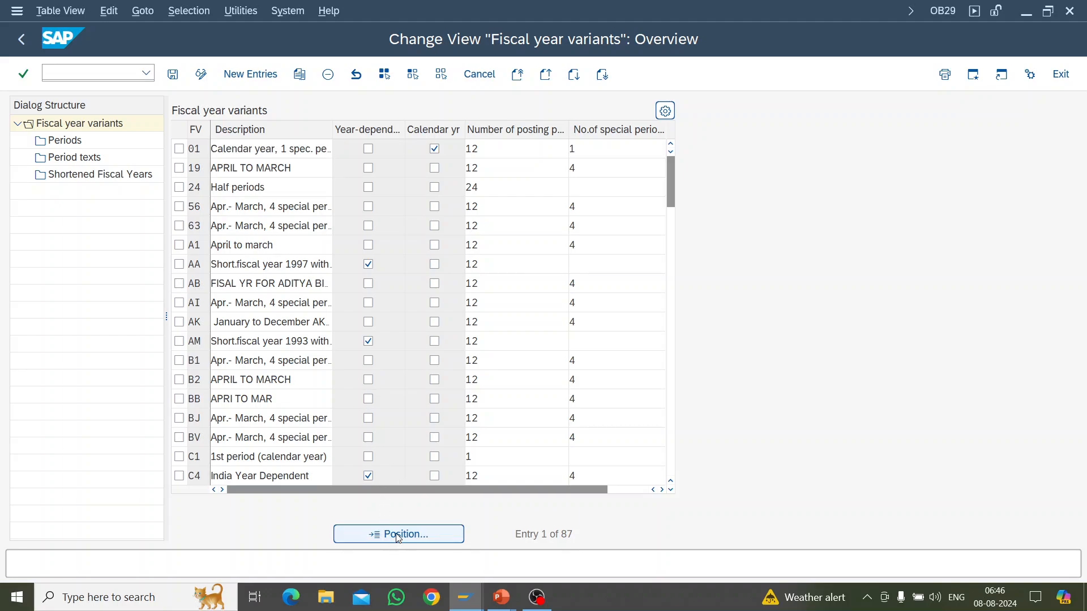
pyautogui.write('K')
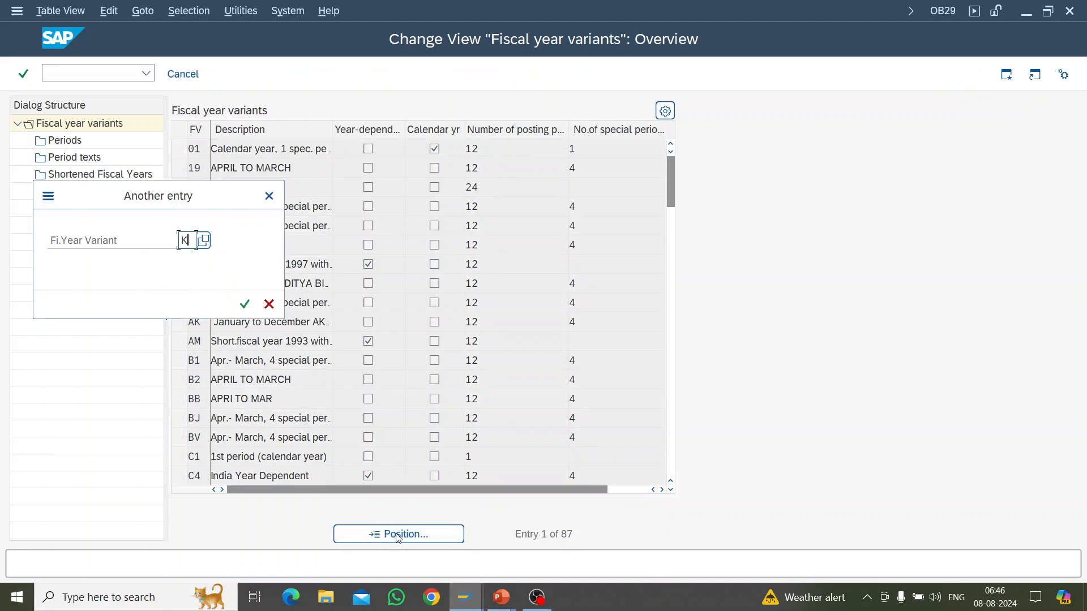
pyautogui.write('4')
pyautogui.press('Return')
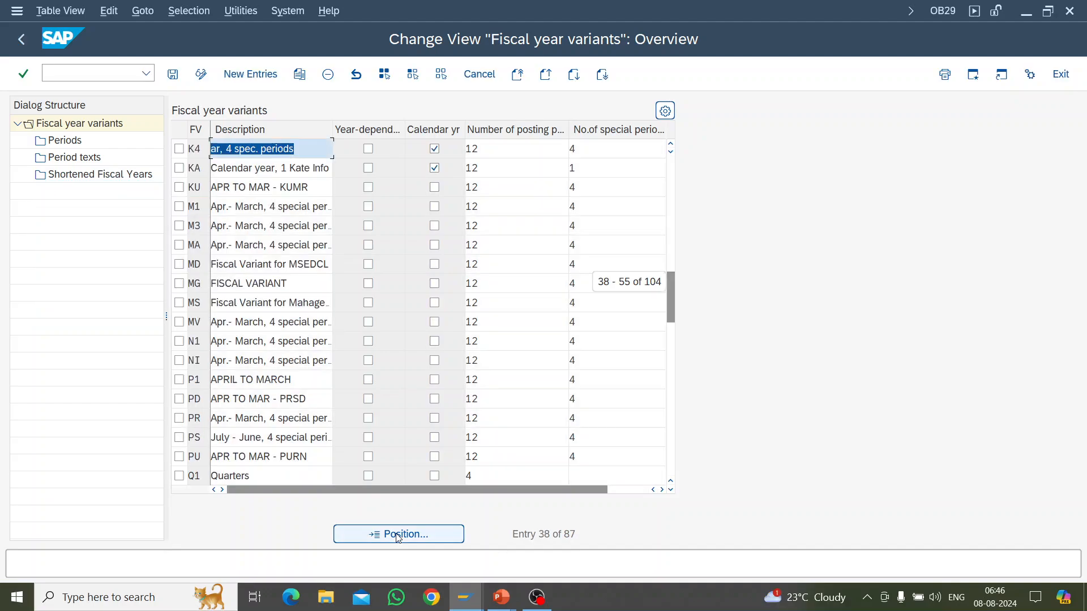
pyautogui.click(179, 148)
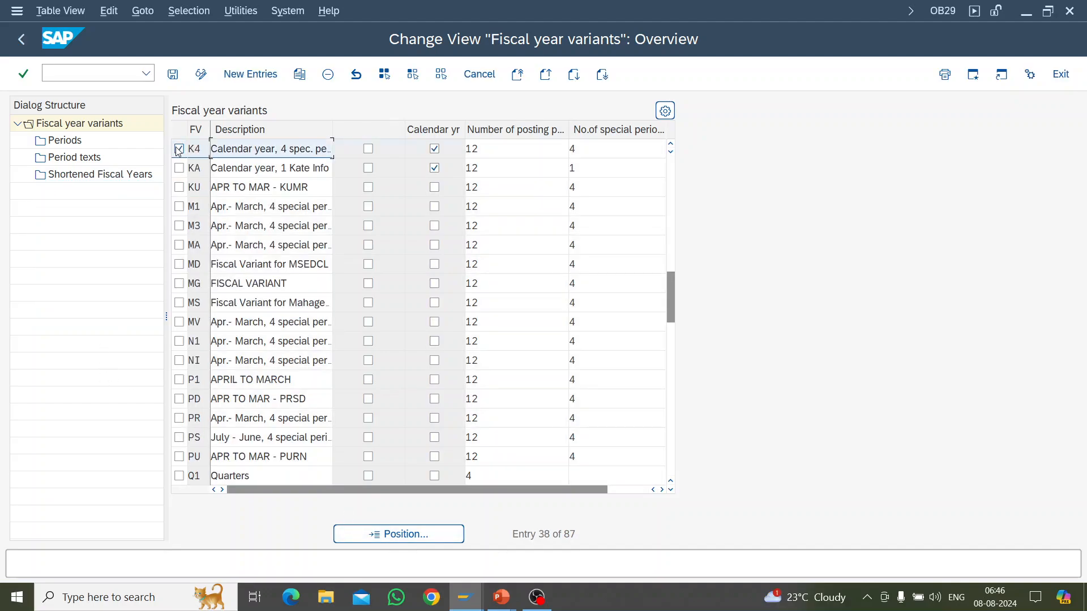
pyautogui.doubleClick(94, 161)
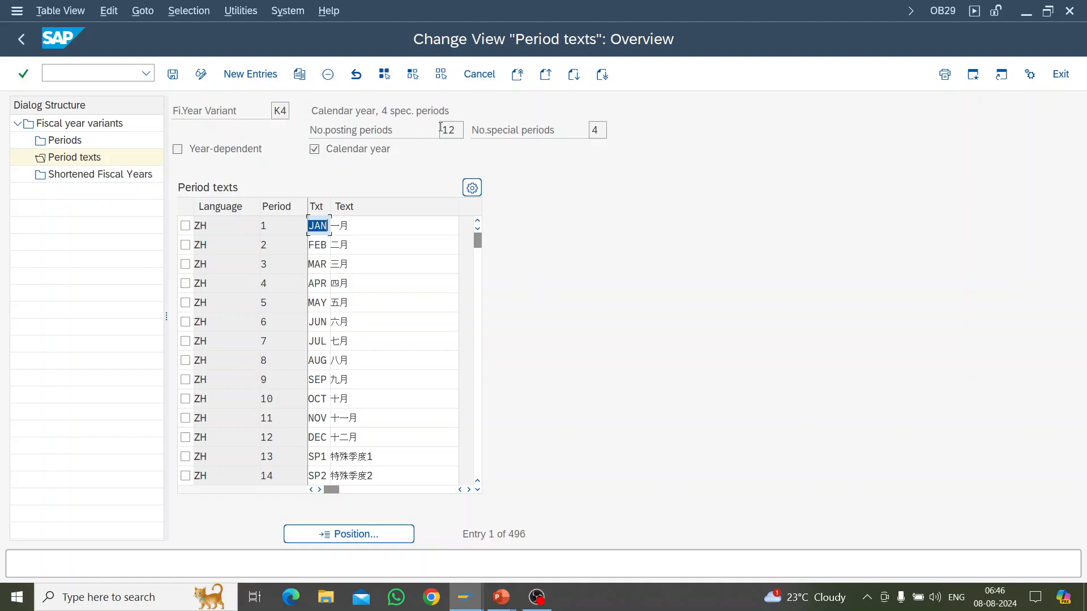
pyautogui.scroll(-3, 263, 362)
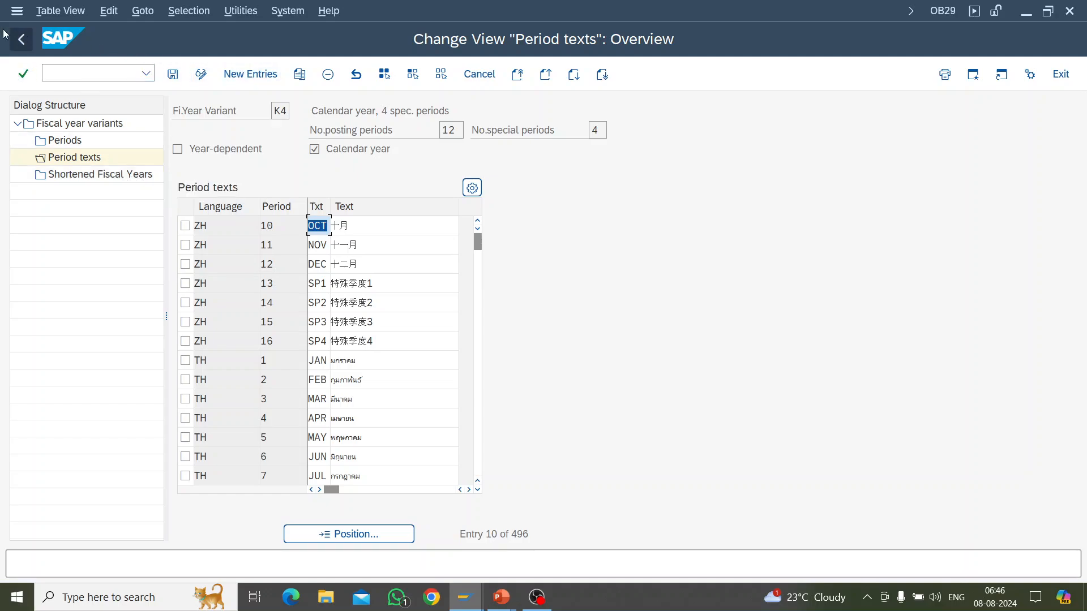
pyautogui.click(23, 42)
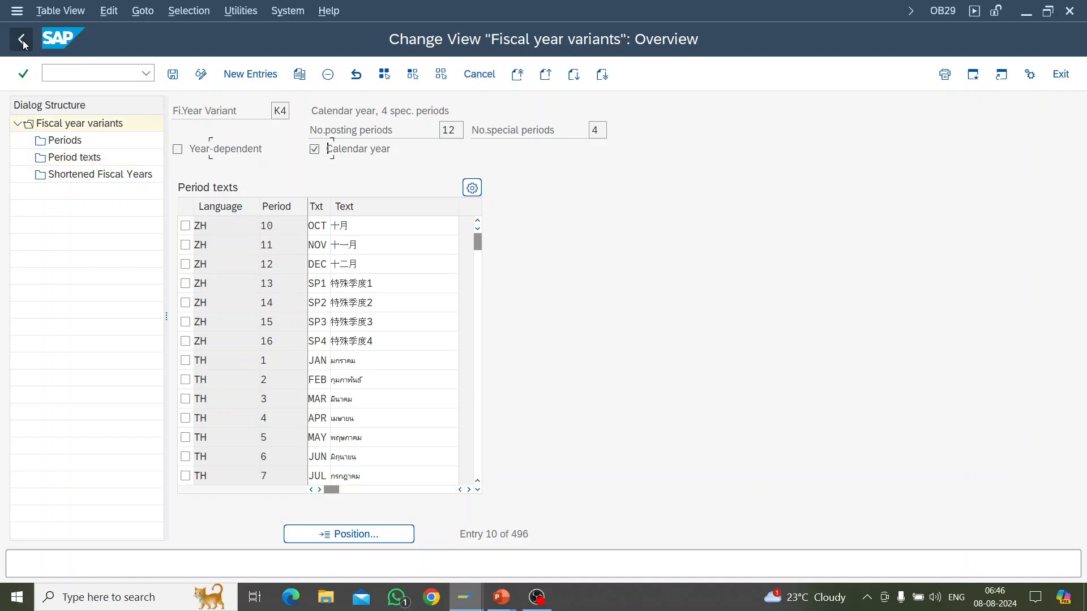
# Step: Find and select variant V3 (Apr.- March, 4 special periods) and inspect its periods, including the year shift for month 1
pyautogui.scroll(-2, 307, 332)
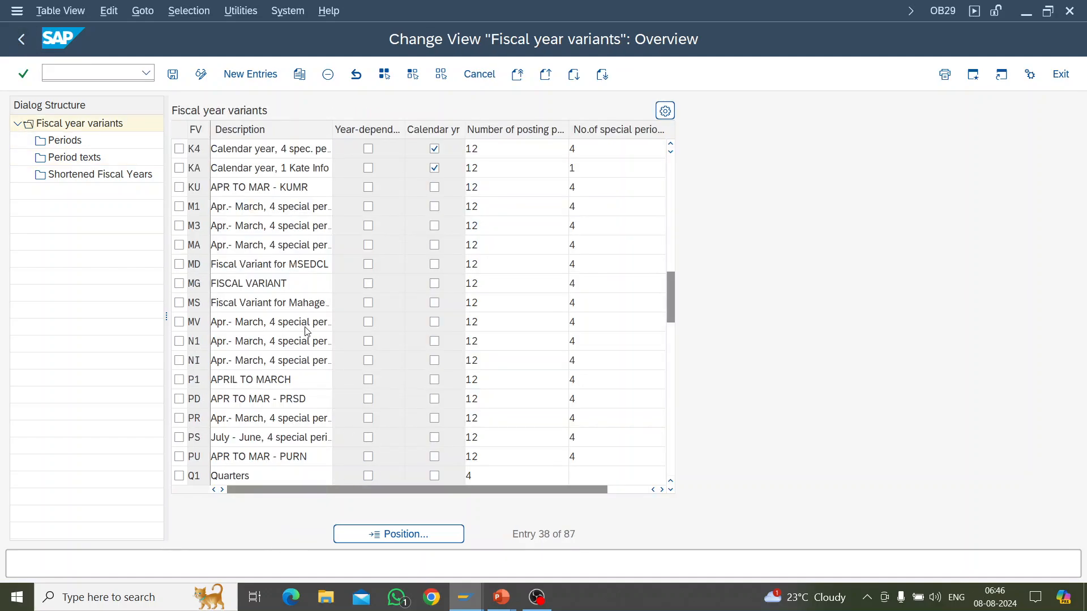
pyautogui.scroll(-4, 307, 331)
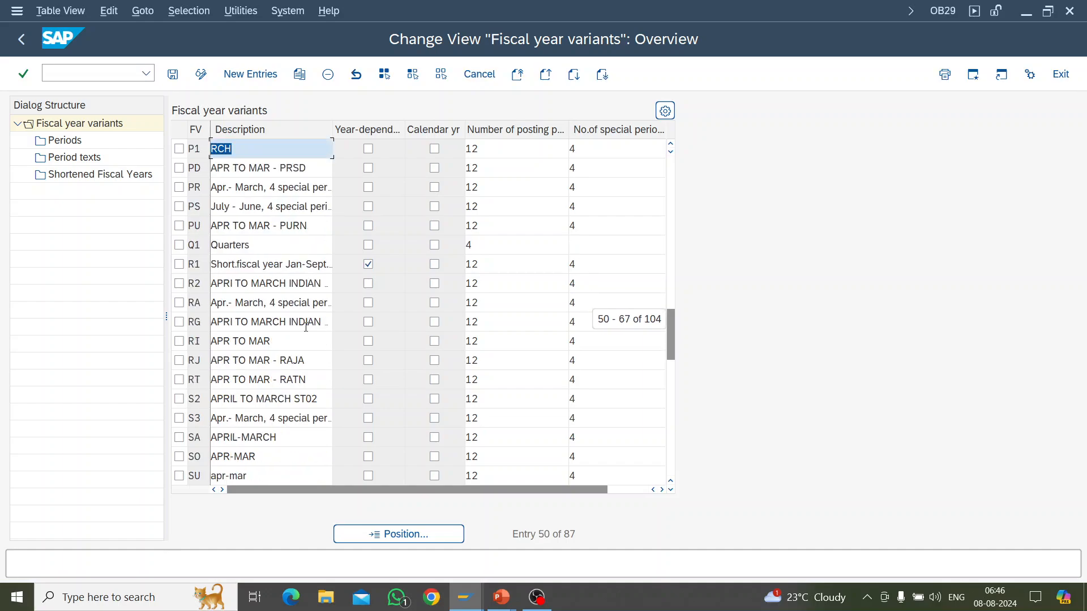
pyautogui.scroll(-6, 305, 327)
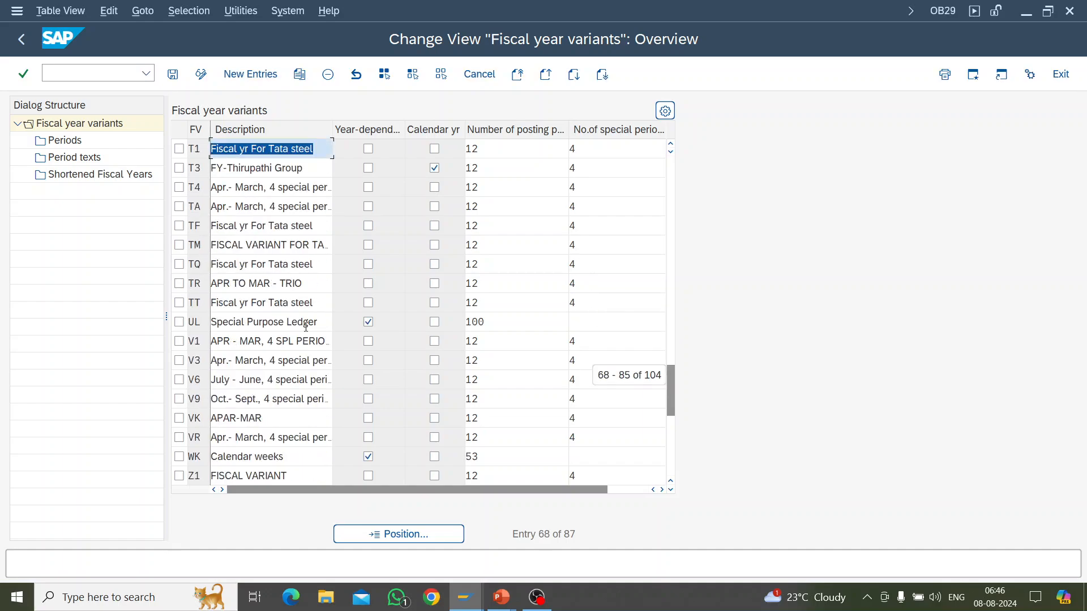
pyautogui.scroll(-2, 306, 327)
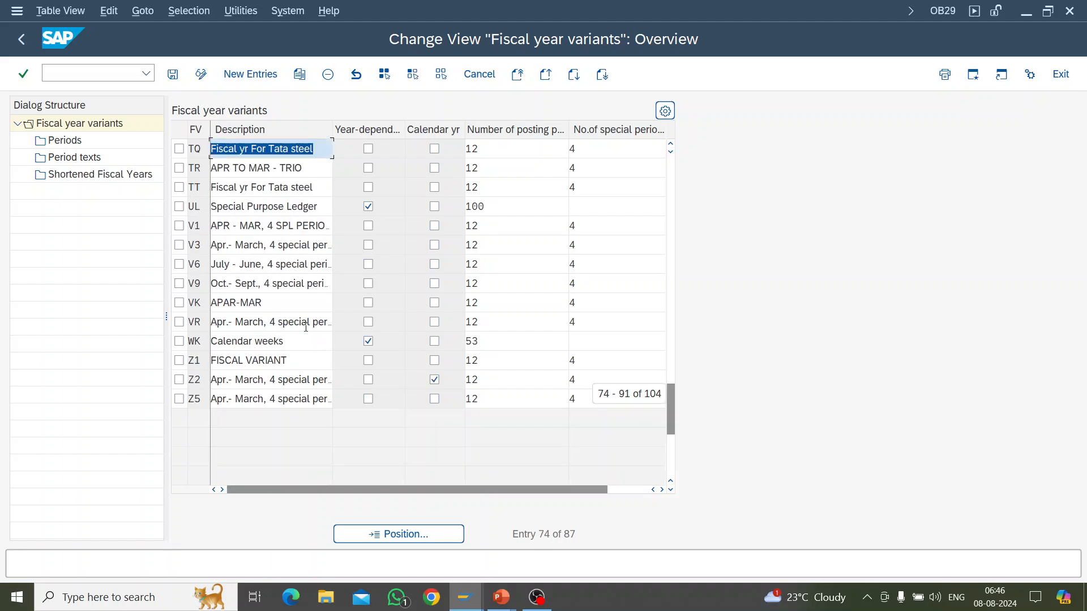
pyautogui.click(179, 245)
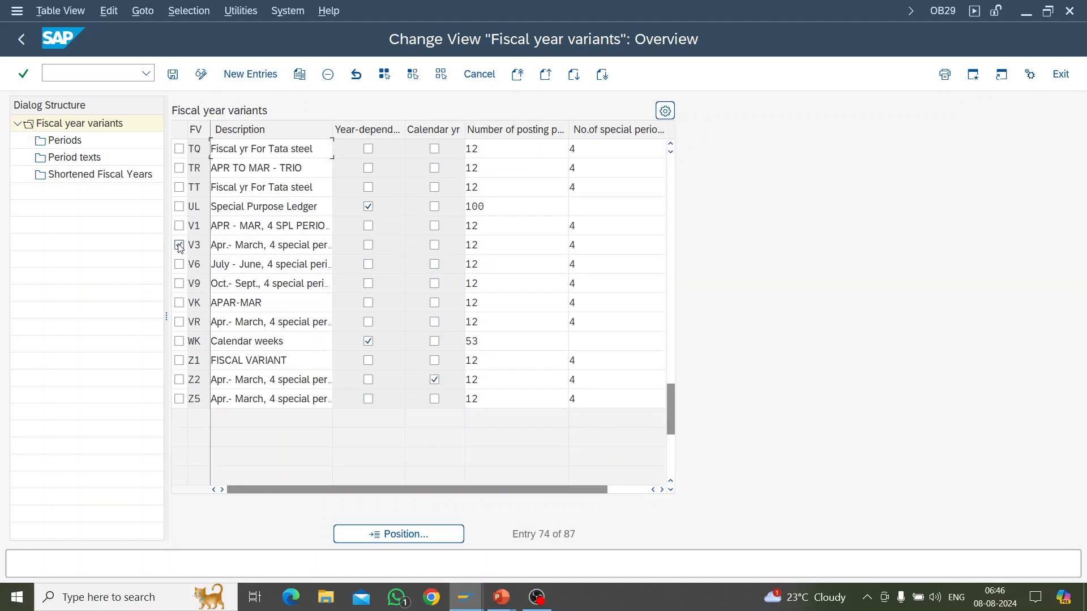
pyautogui.click(66, 141)
pyautogui.doubleClick(66, 142)
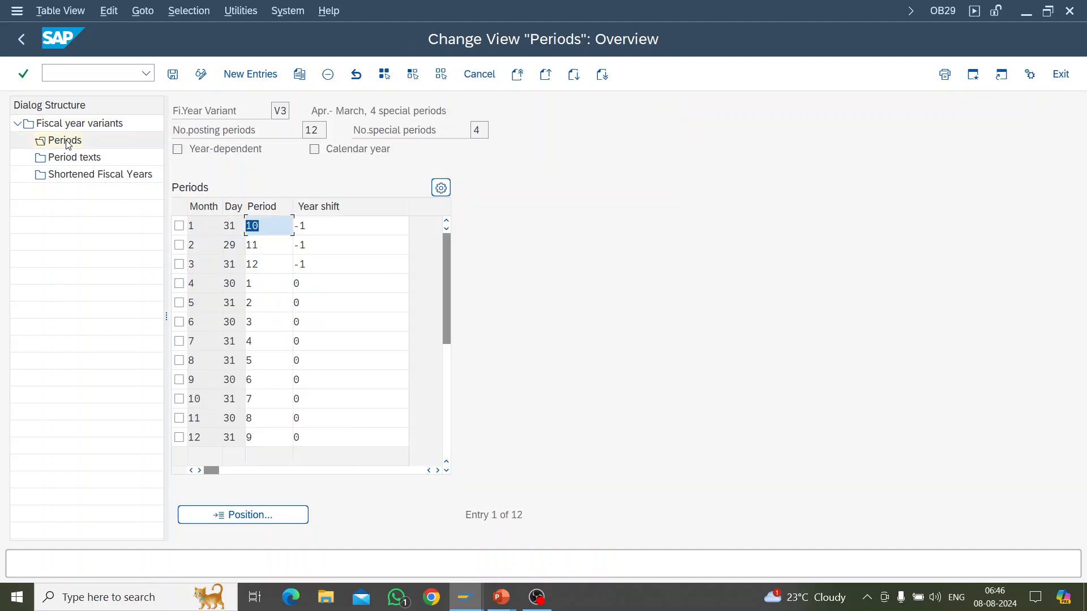
pyautogui.click(392, 224)
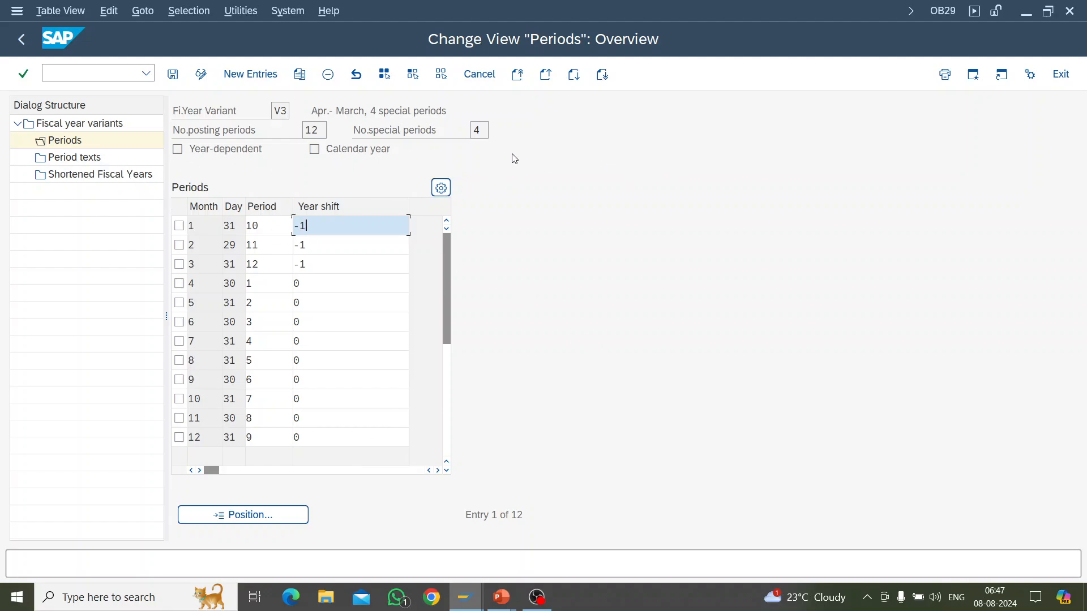
# Step: Review the period texts of variant V3 and try to open its shortened fiscal years
pyautogui.doubleClick(74, 157)
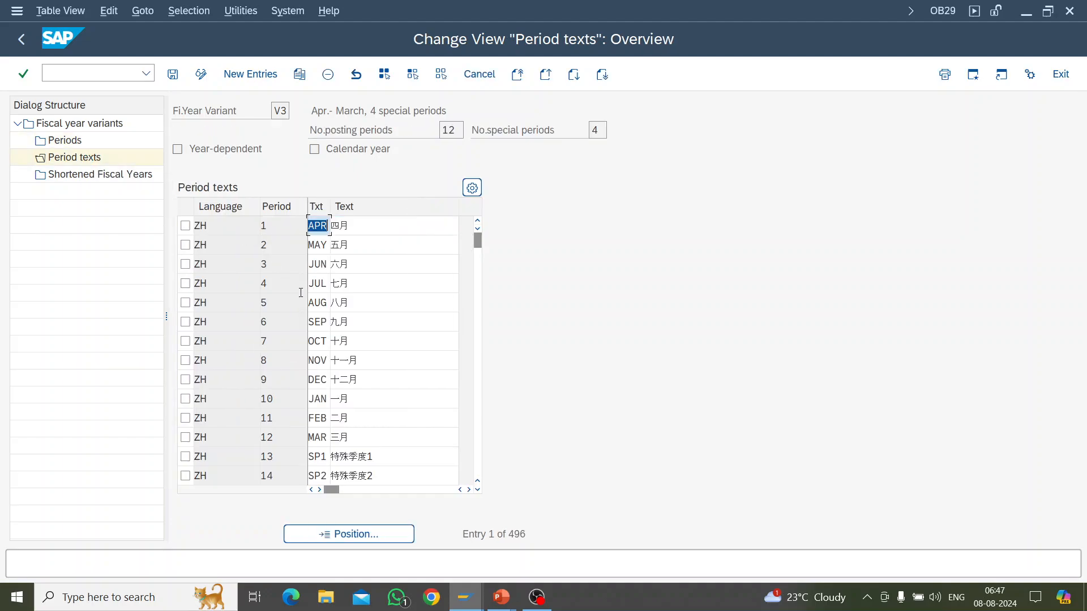
pyautogui.click(97, 177)
pyautogui.doubleClick(97, 177)
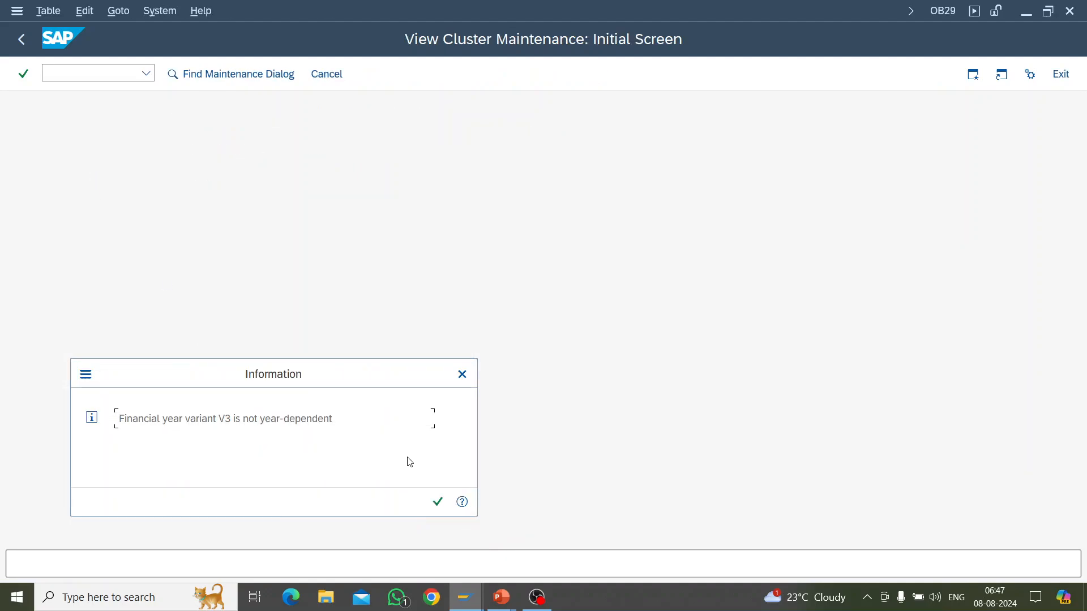
# Step: Return to the fiscal year variants overview and look through the list for year-dependent variants with a short fiscal year
pyautogui.click(462, 374)
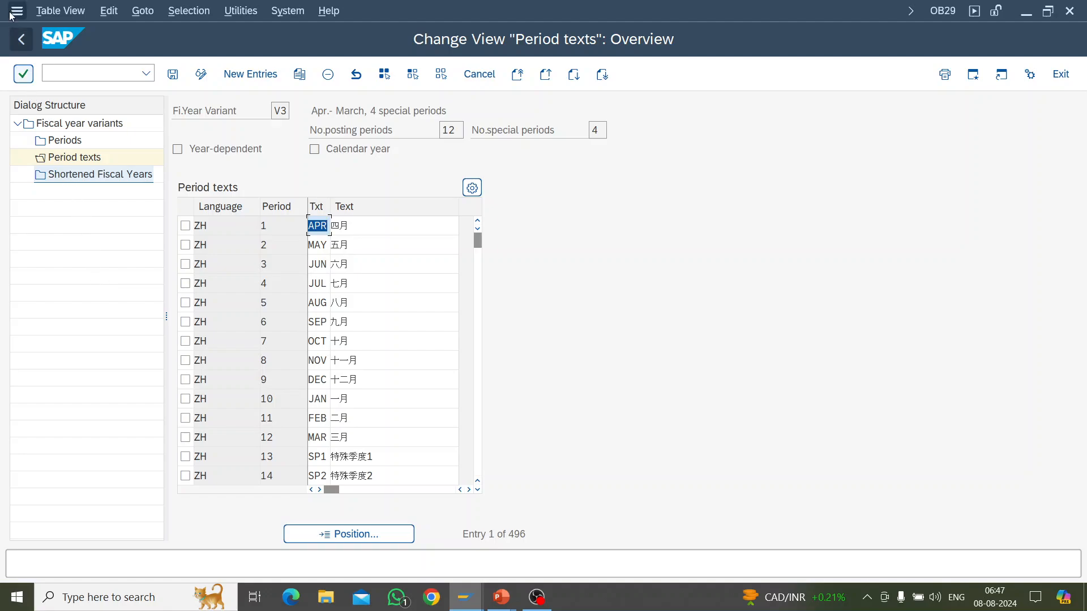
pyautogui.click(21, 39)
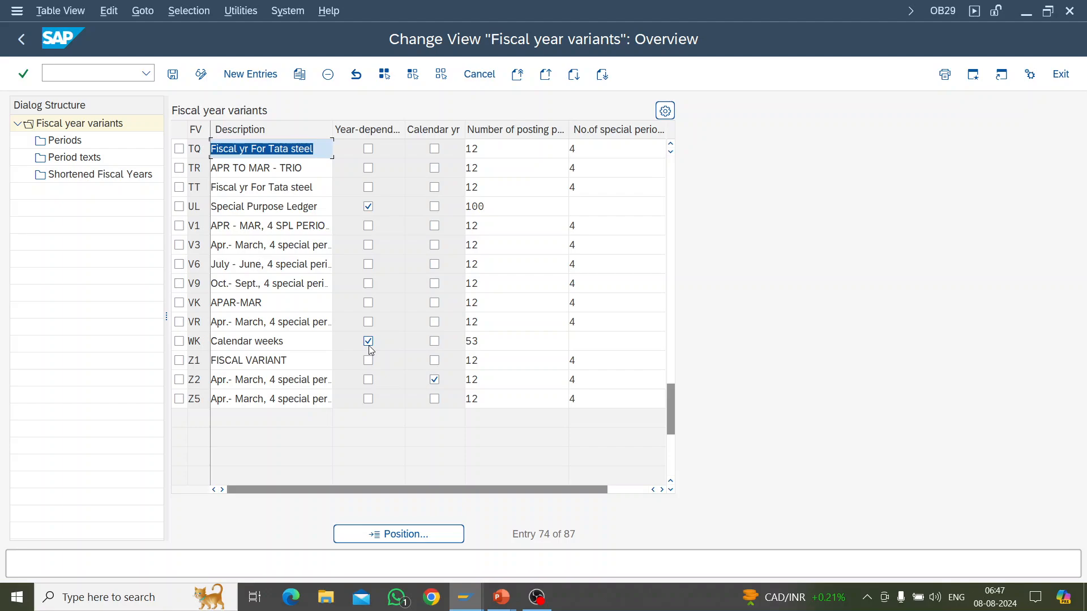
pyautogui.scroll(2, 356, 348)
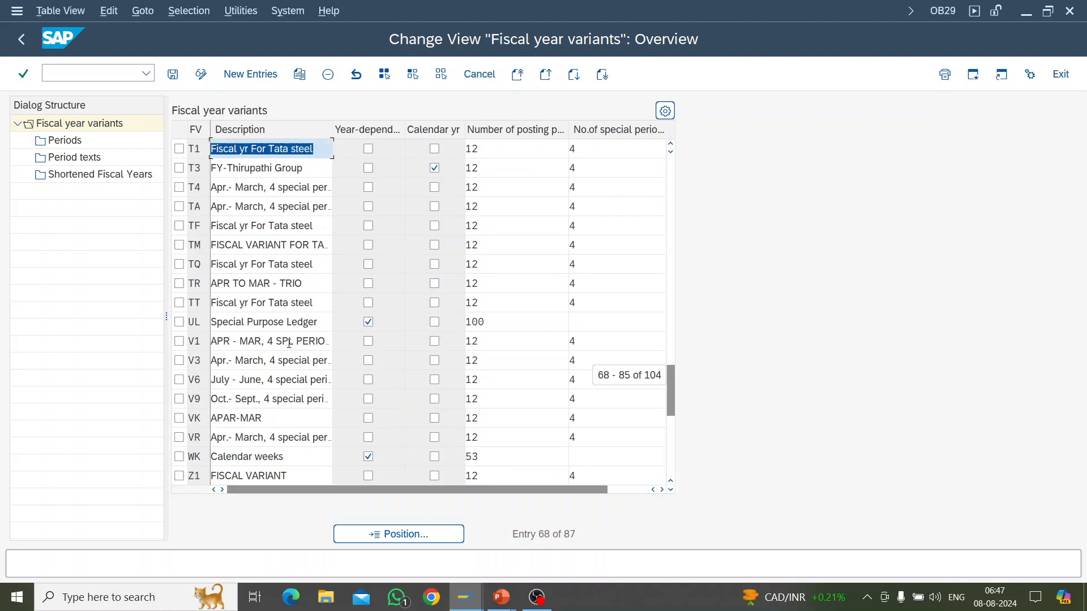
pyautogui.scroll(4, 290, 347)
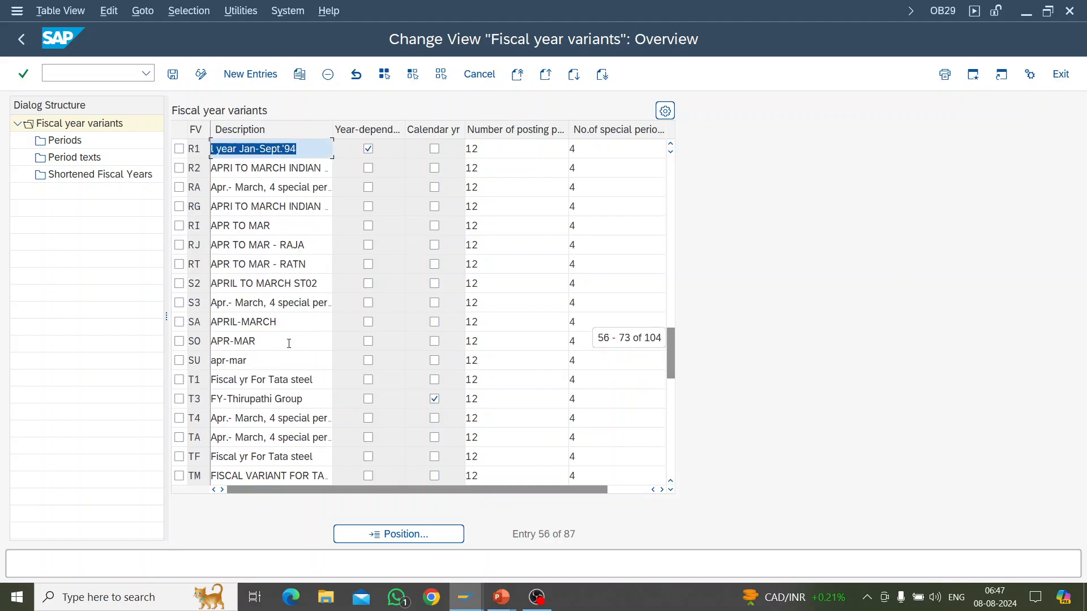
pyautogui.scroll(4, 289, 344)
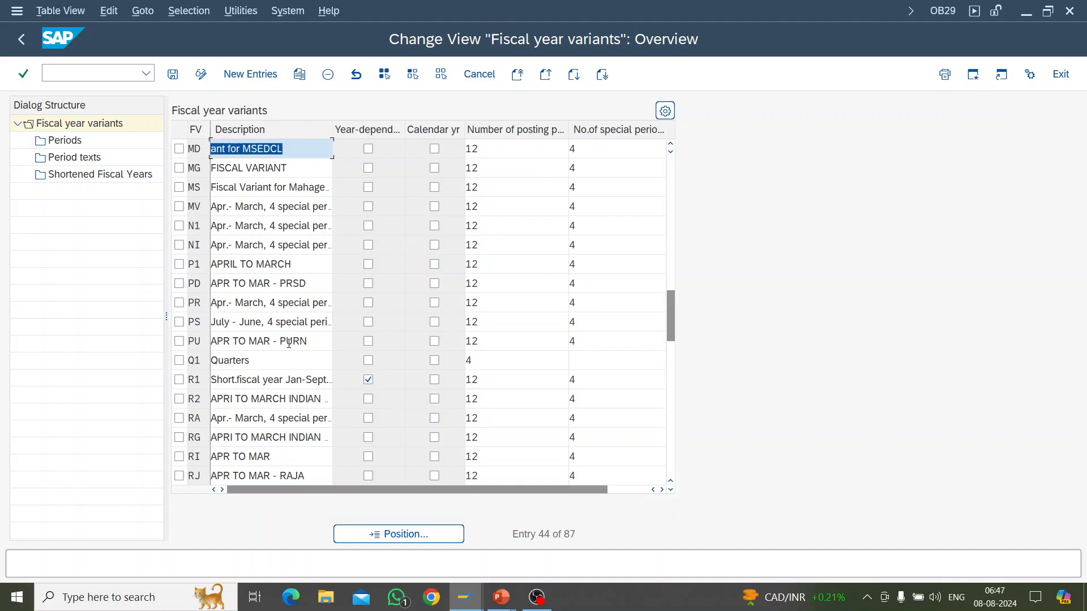
pyautogui.scroll(3, 289, 344)
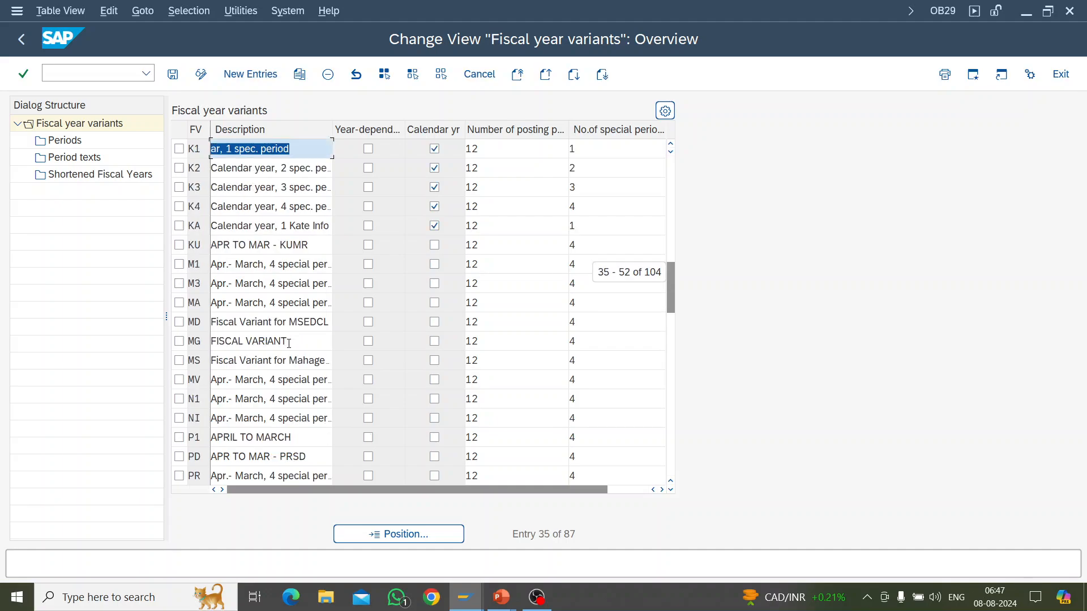
pyautogui.scroll(9, 290, 347)
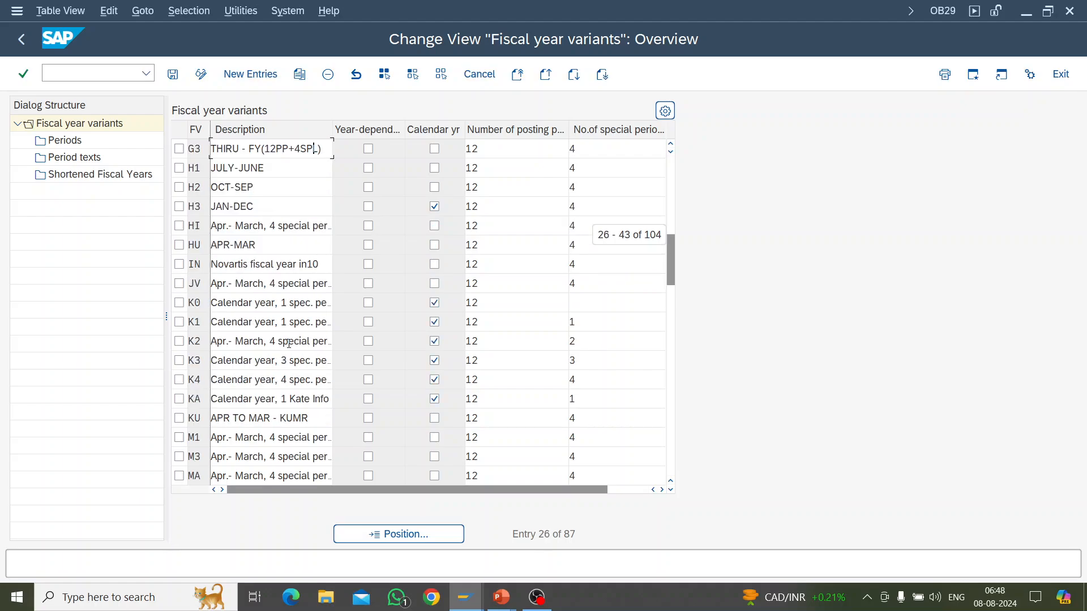
pyautogui.scroll(2, 290, 346)
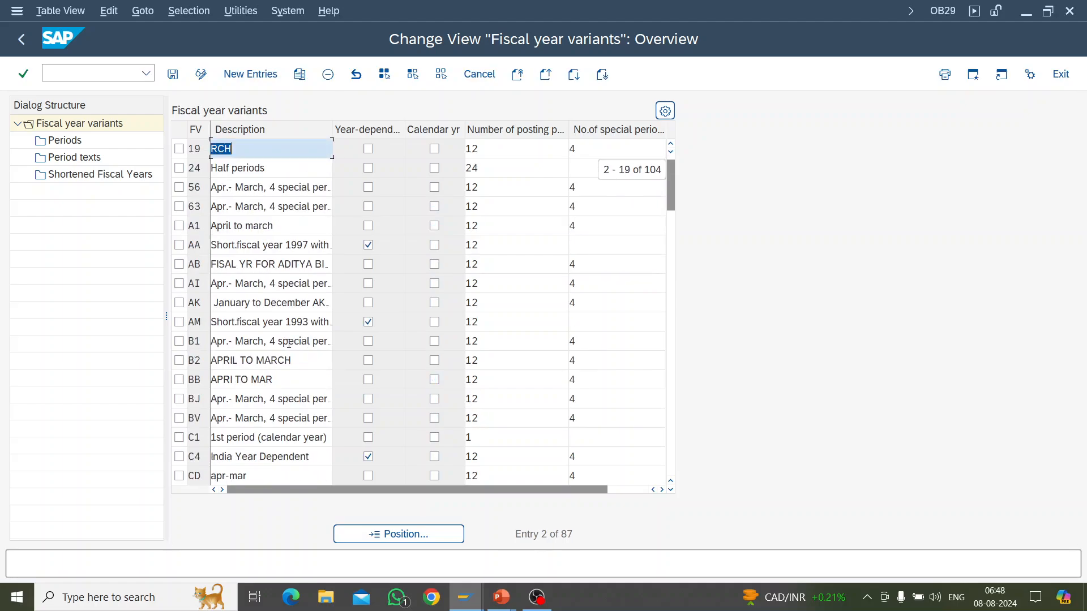
# Step: Select variant AM and examine the number of posting periods in its shortened fiscal years for fiscal year 1993
pyautogui.doubleClick(254, 325)
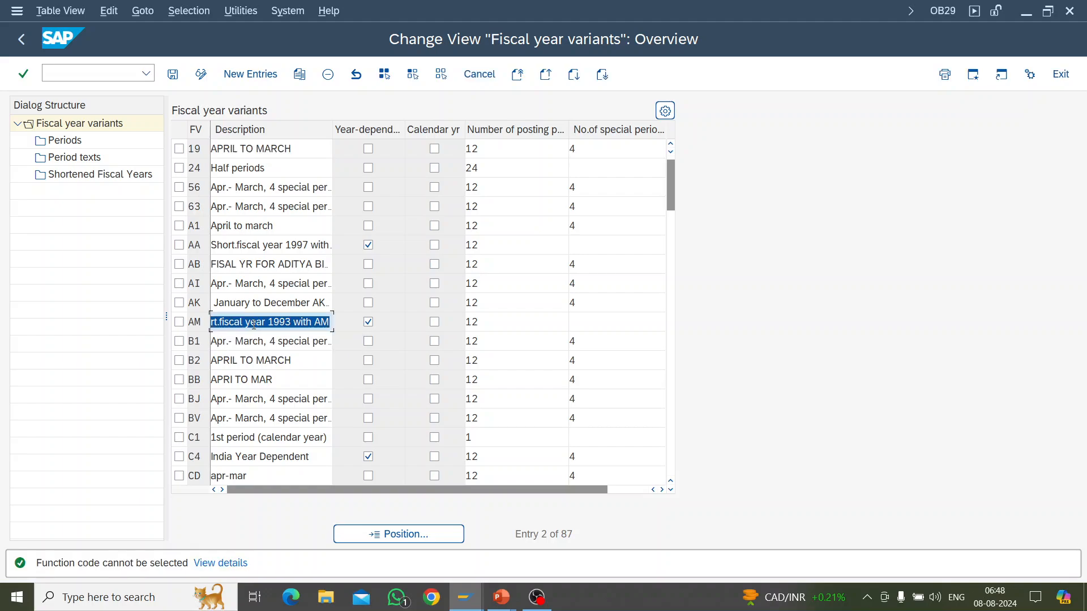
pyautogui.click(179, 322)
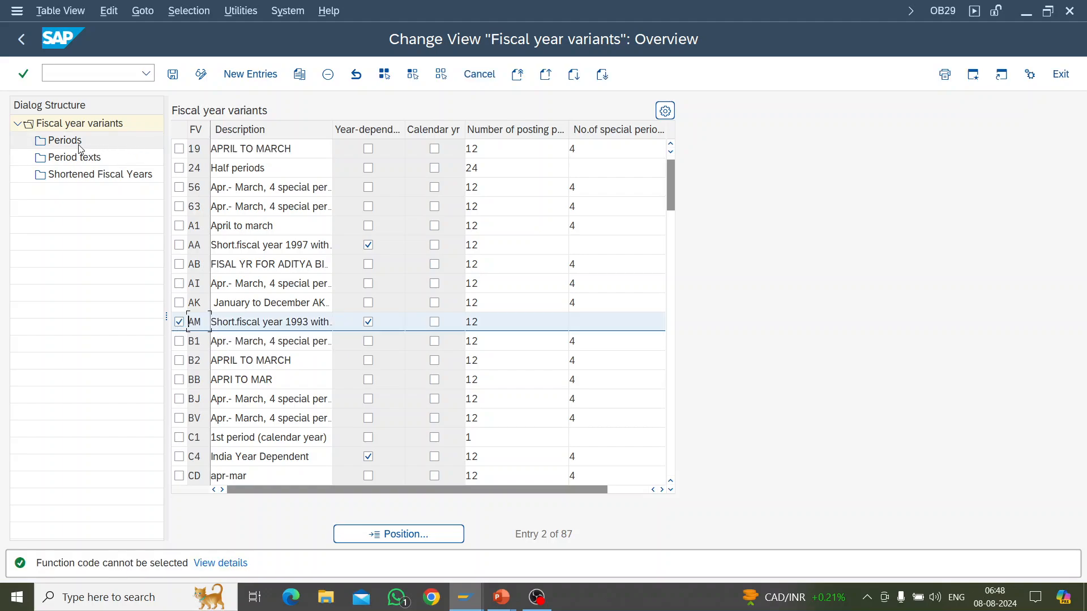
pyautogui.doubleClick(73, 176)
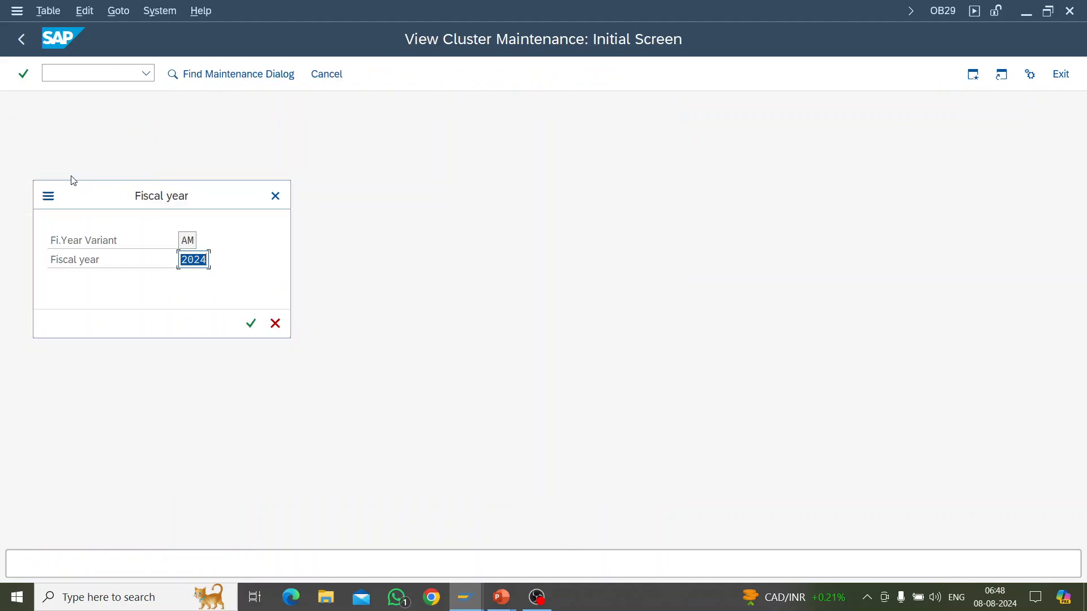
pyautogui.write('1993')
pyautogui.press('Return')
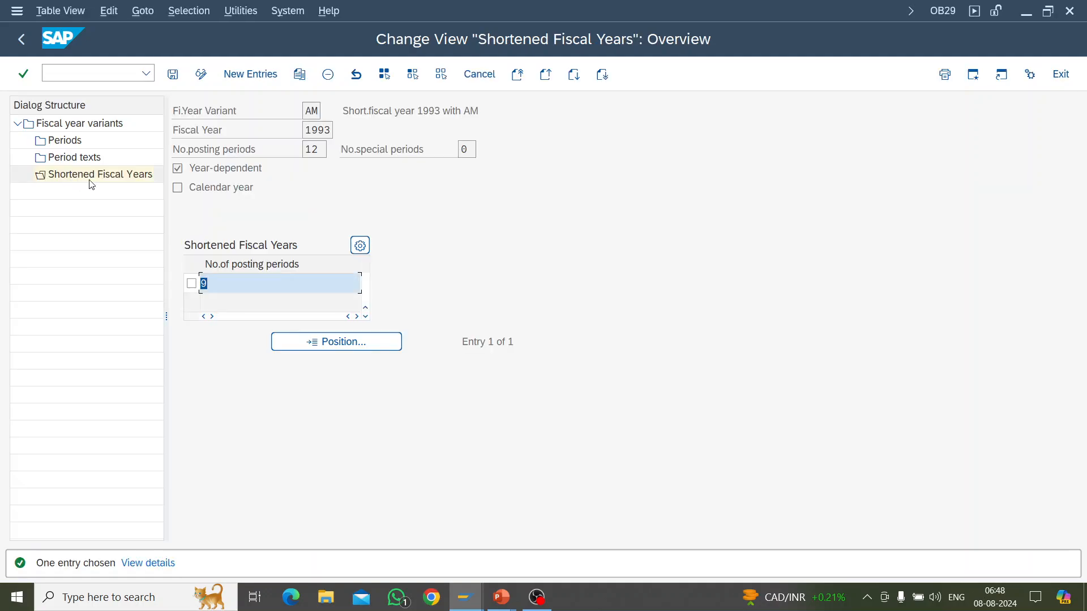
pyautogui.click(262, 287)
pyautogui.doubleClick(255, 282)
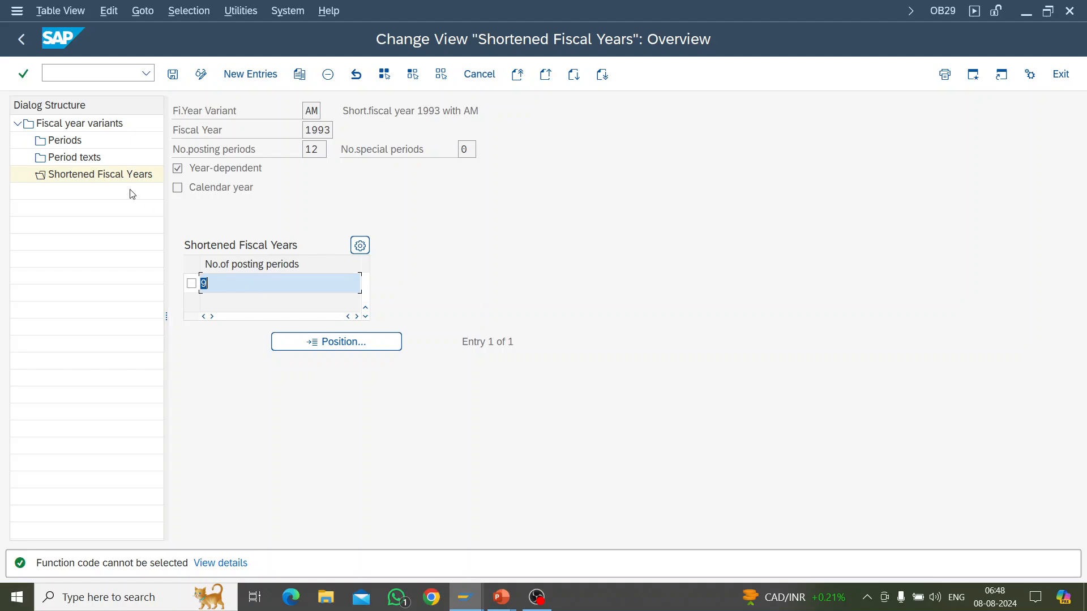
pyautogui.click(69, 141)
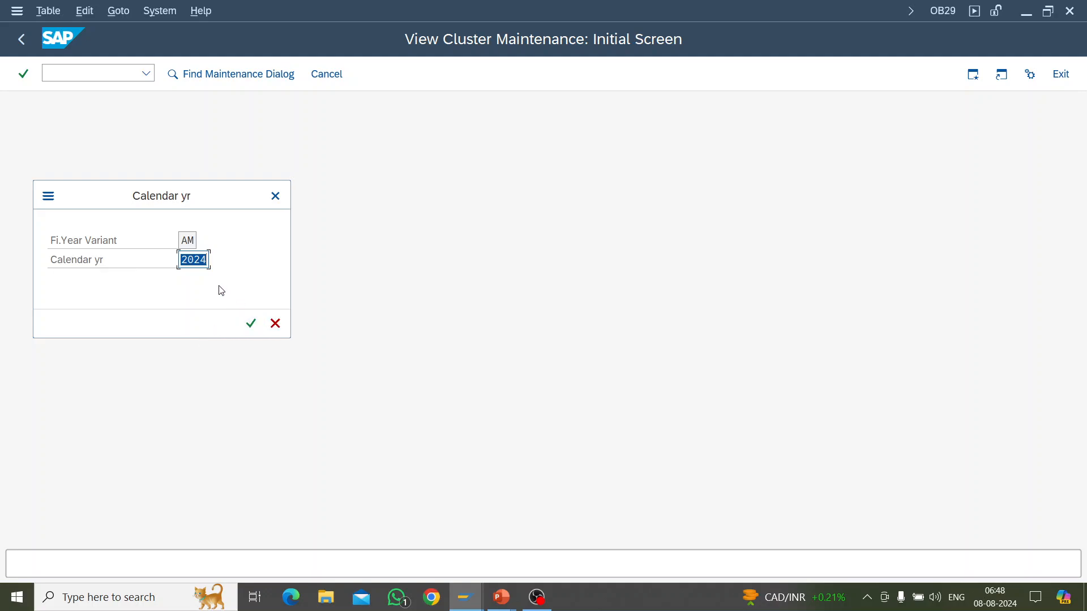
pyautogui.click(277, 198)
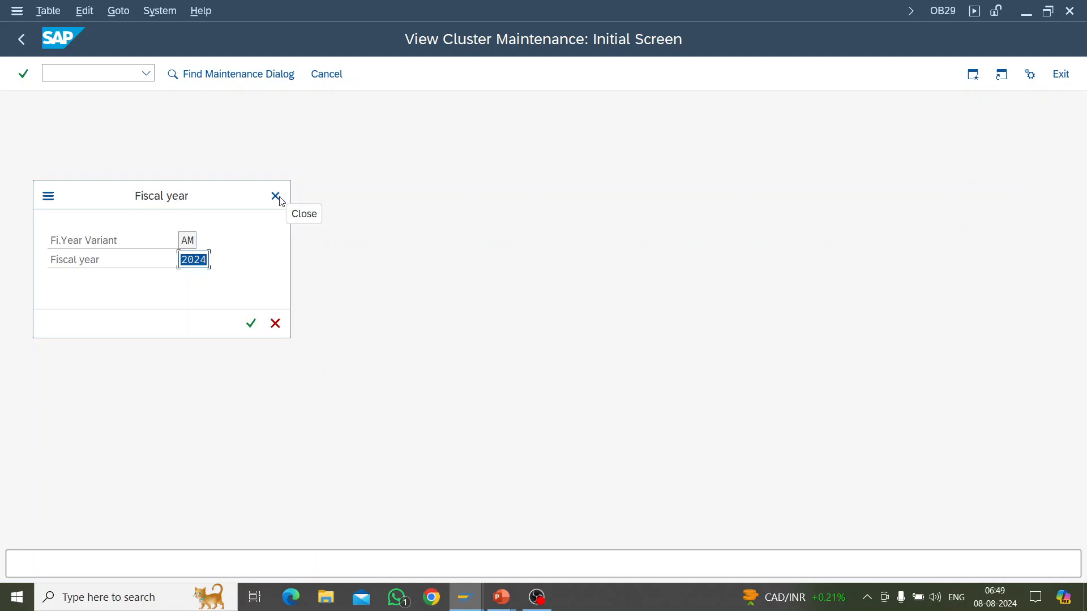
pyautogui.click(276, 333)
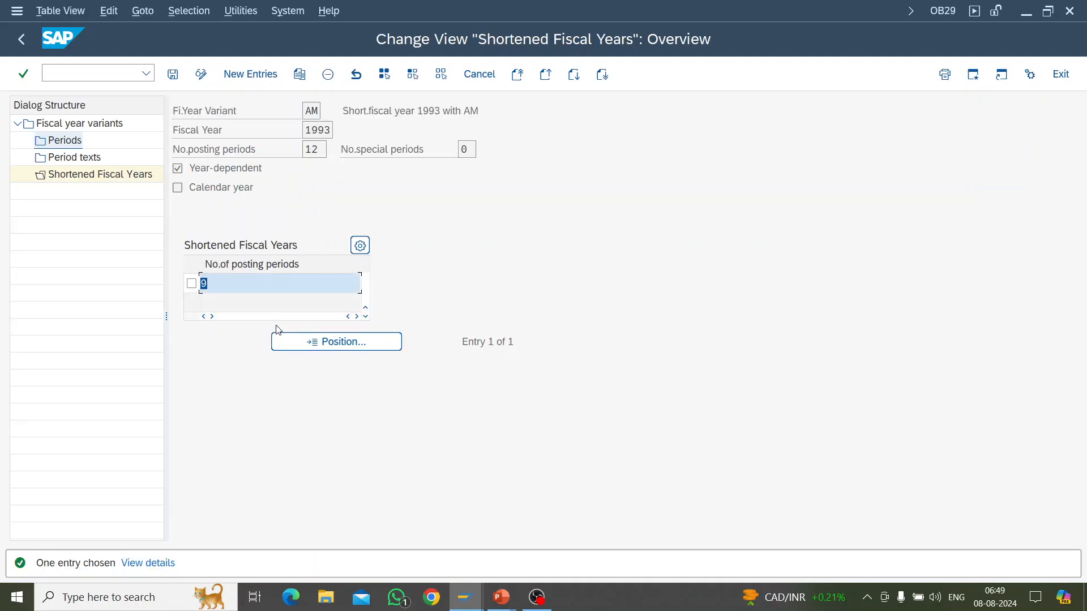
# Step: Review the period texts of variant AM for fiscal year 1993 and return to the fiscal year variants overview
pyautogui.click(88, 163)
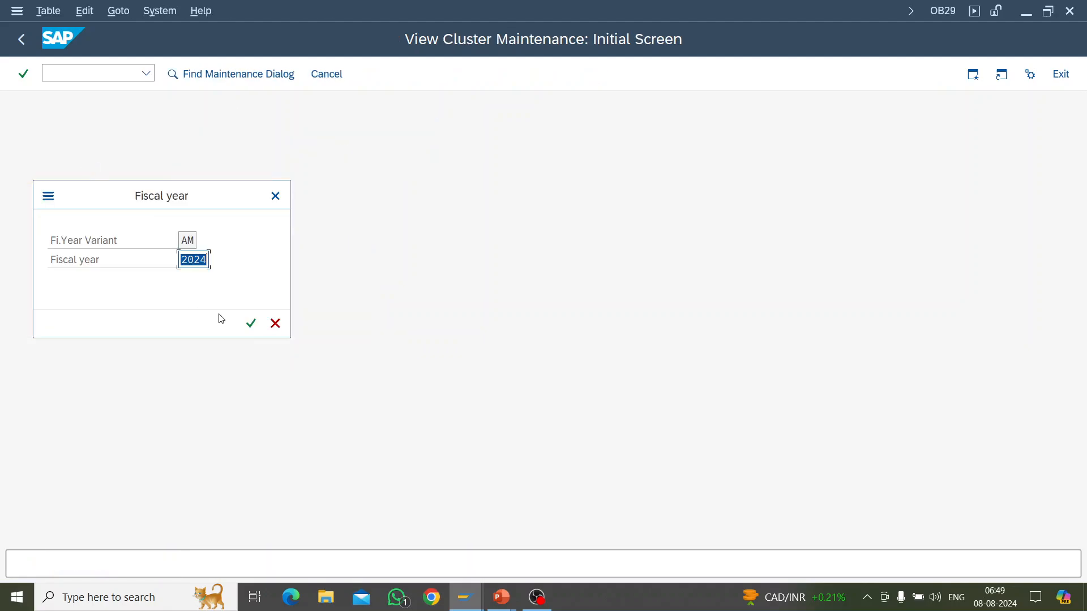
pyautogui.write('1993')
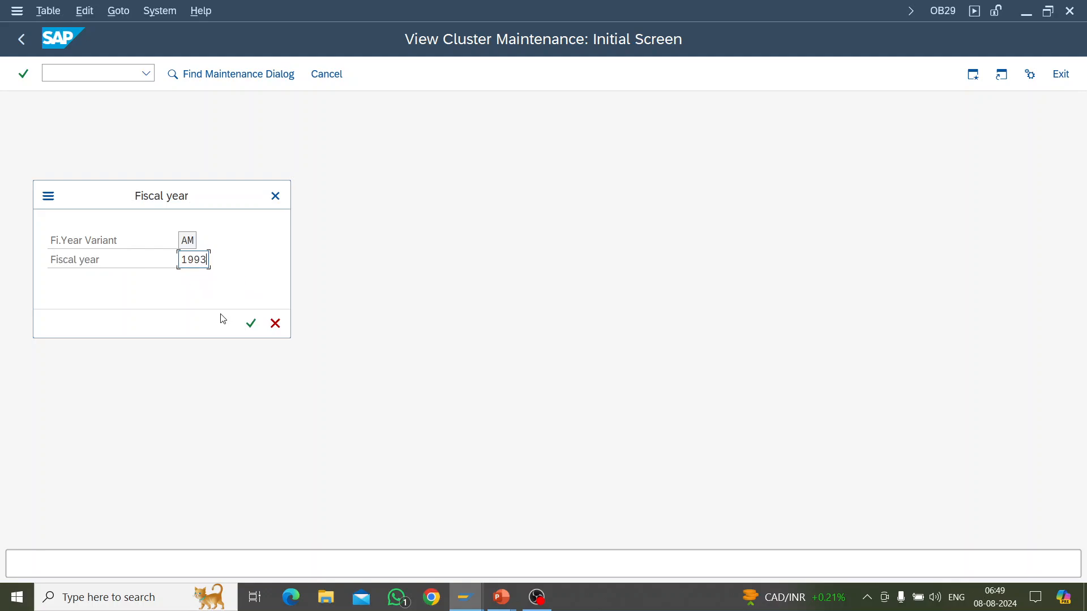
pyautogui.press('Return')
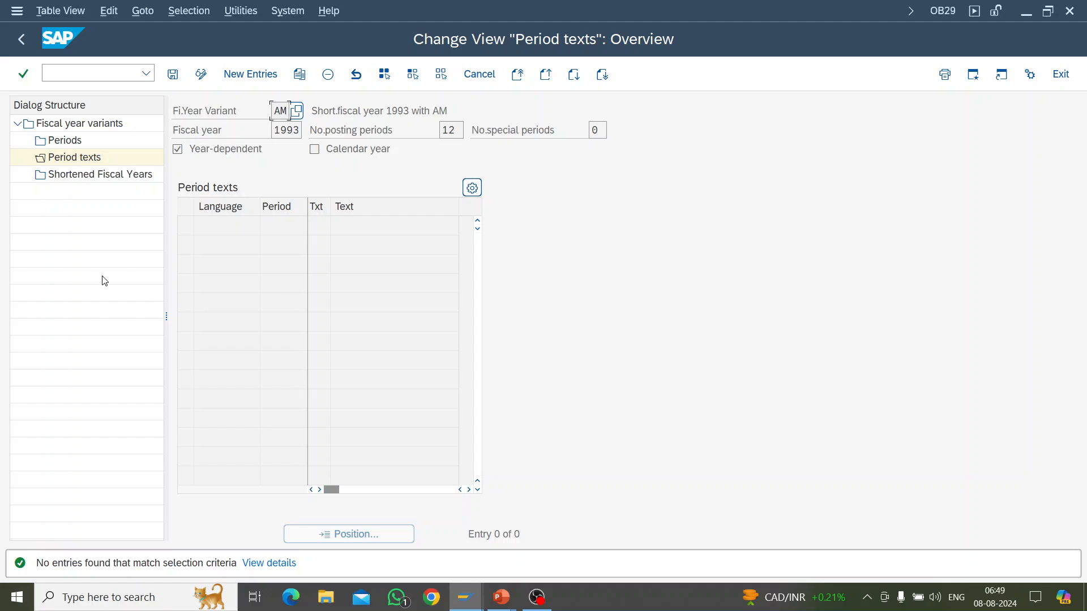
pyautogui.click(23, 39)
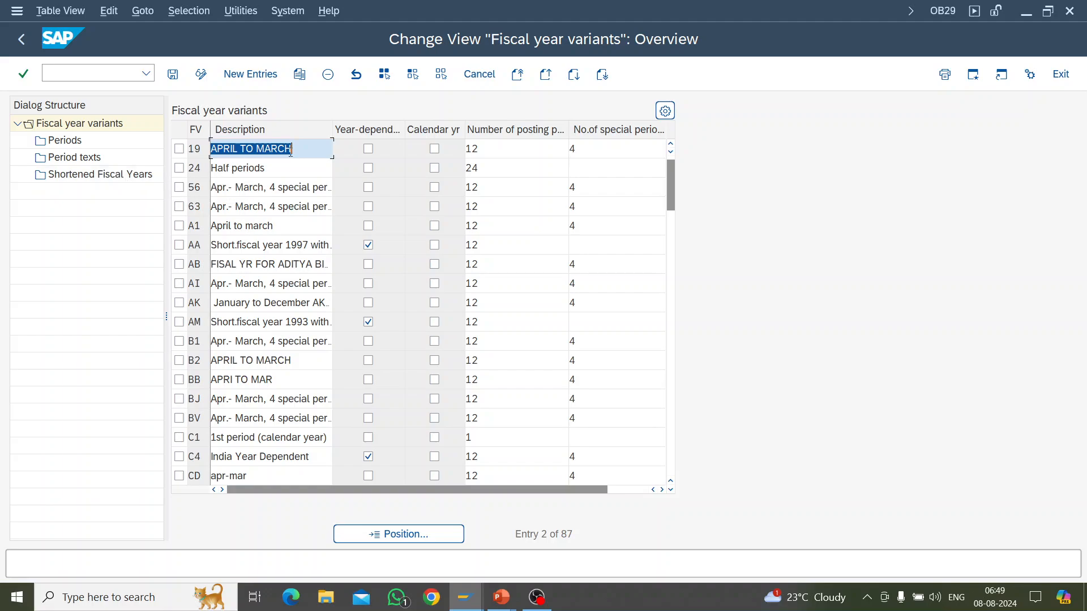
# Step: Look up the field help and technical information for the fiscal year variant key, highlighting its table and field names
pyautogui.click(197, 150)
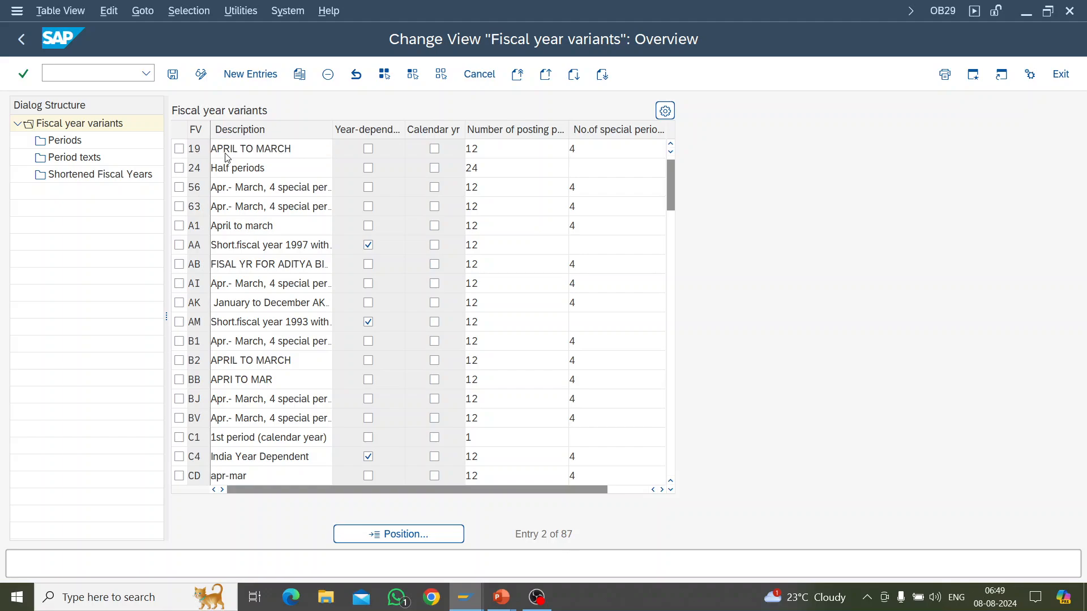
pyautogui.press('F1')
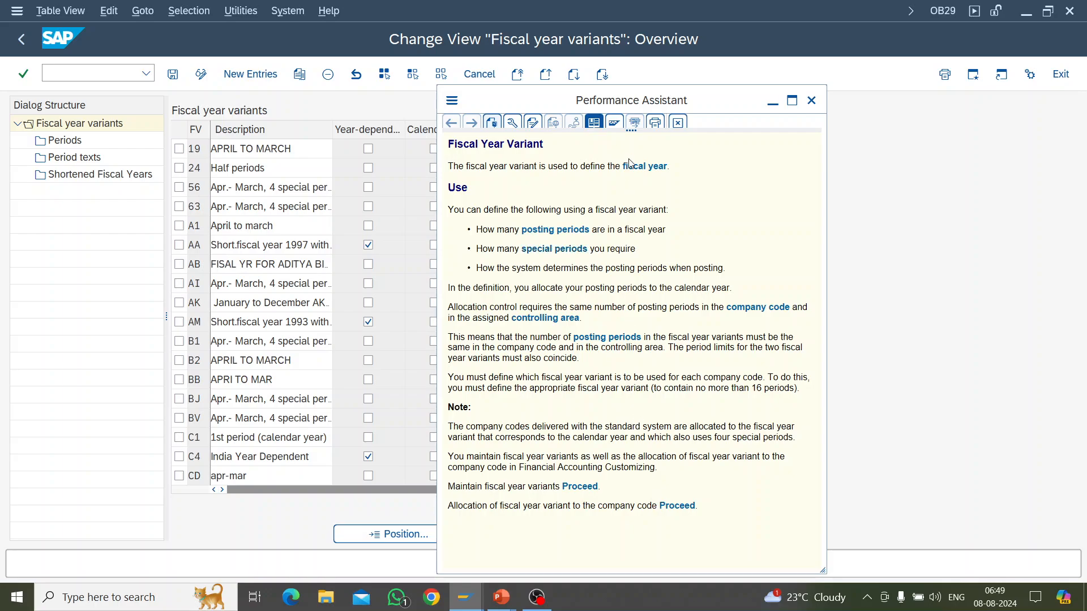
pyautogui.click(513, 123)
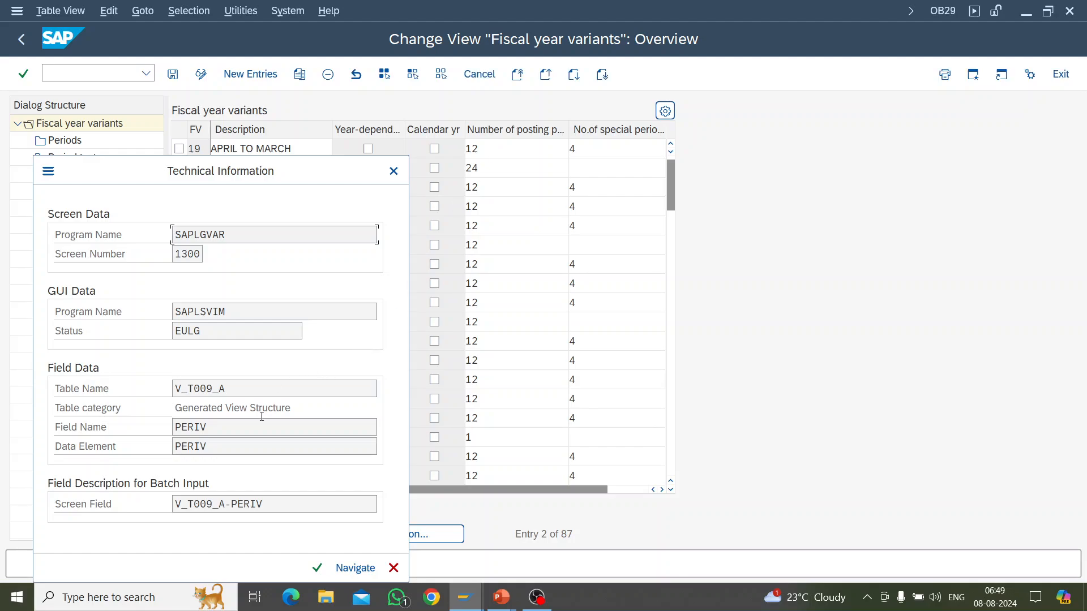
pyautogui.moveTo(208, 428); pyautogui.dragTo(173, 425)
pyautogui.moveTo(188, 388); pyautogui.dragTo(214, 388)
pyautogui.click(394, 172)
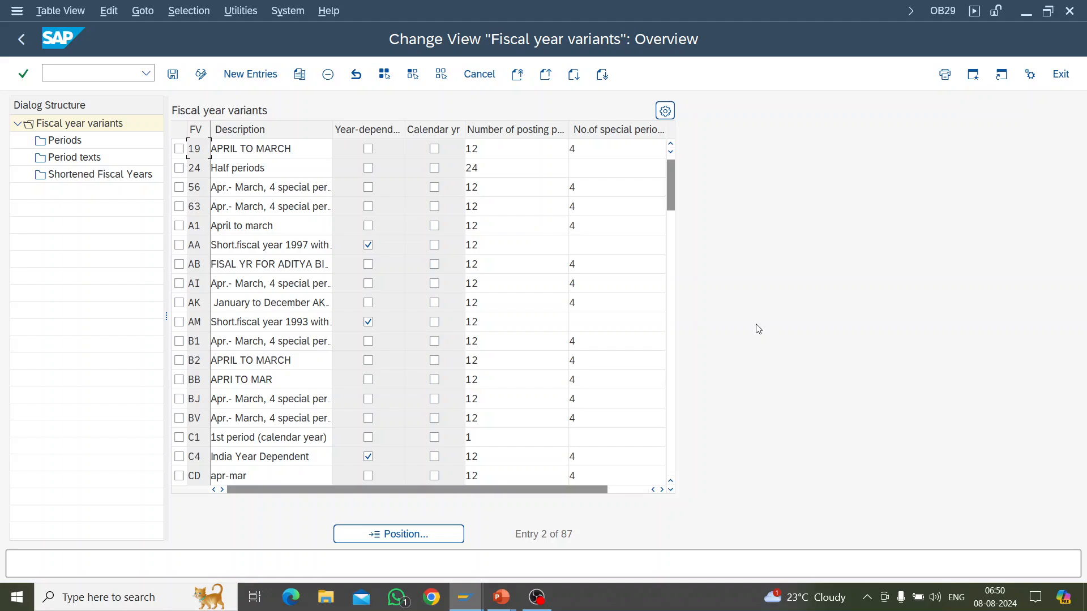
# Step: Show the PowerPoint slide on the fiscal year variant creation demo, return to SAP and check the session's system information
pyautogui.hotkey('alt', 'Tab')
pyautogui.hotkey('alt', 'Tab')
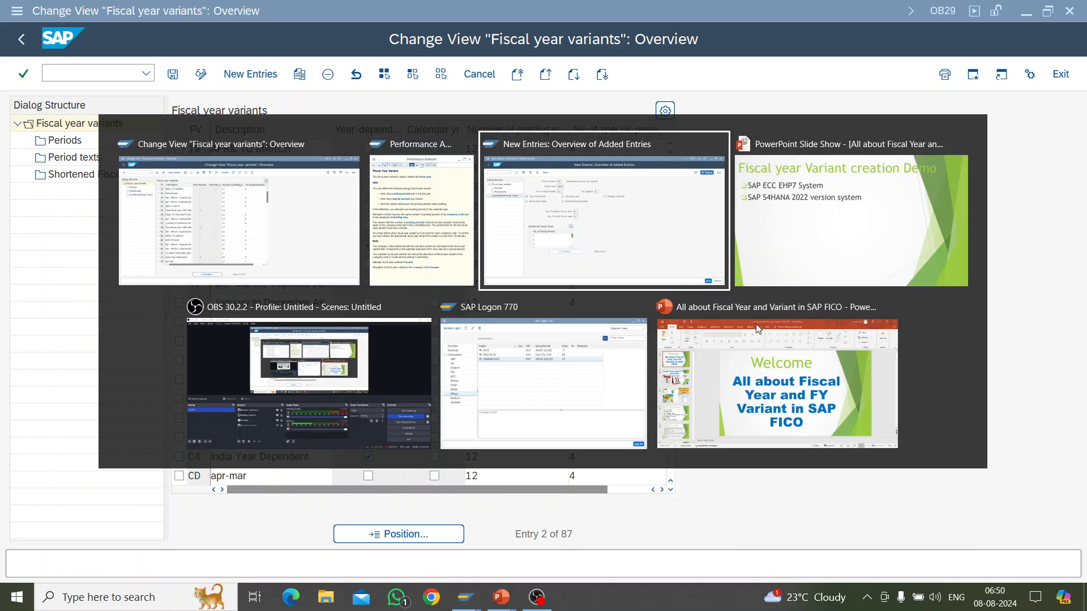
pyautogui.hotkey('alt', 'Tab')
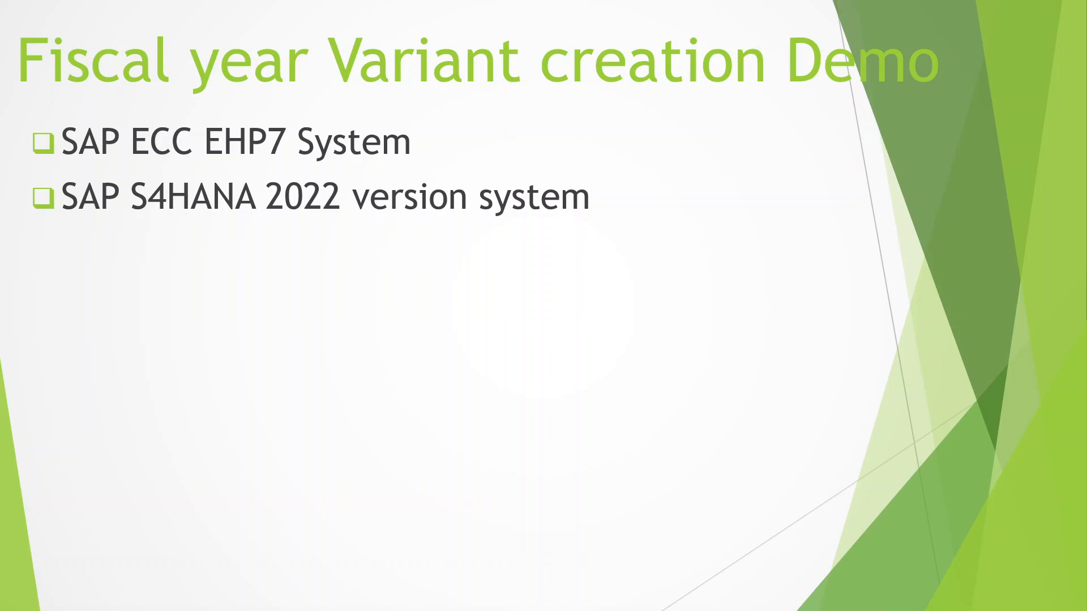
pyautogui.hotkey('alt', 'Tab')
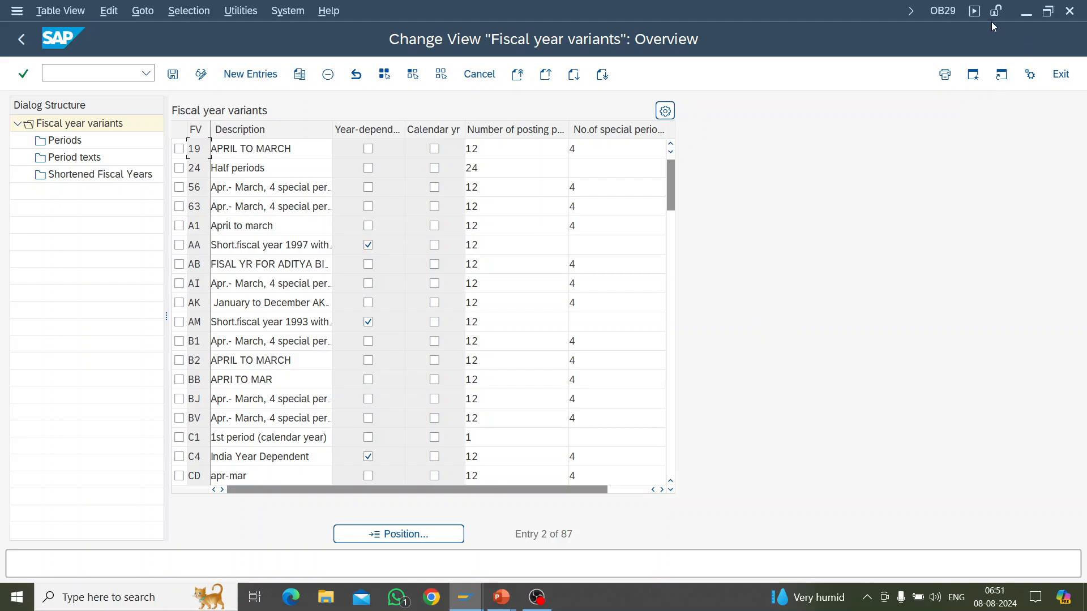
pyautogui.click(956, 14)
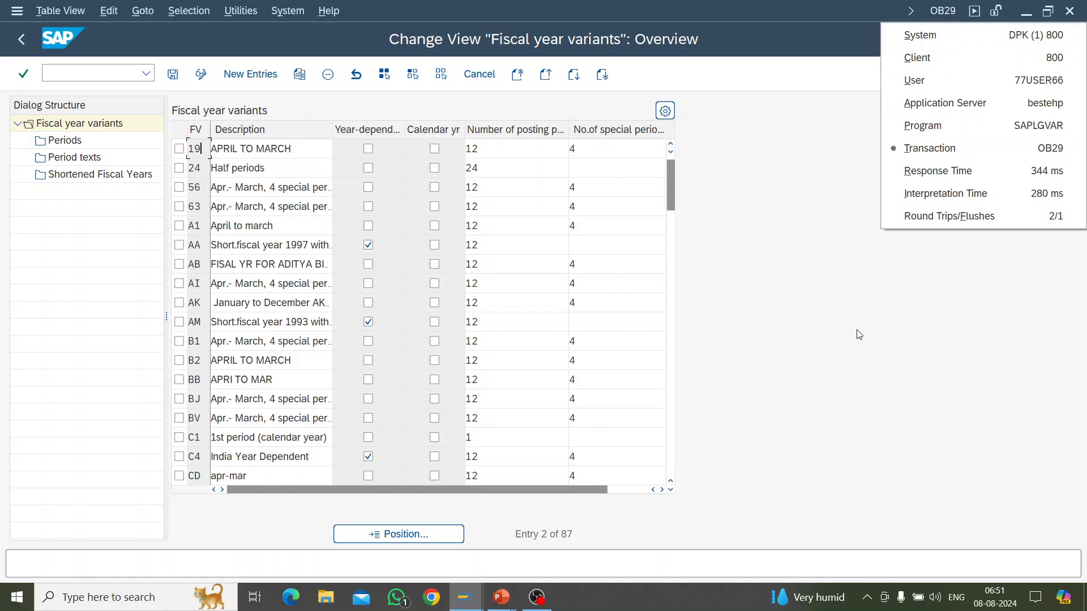
pyautogui.click(826, 349)
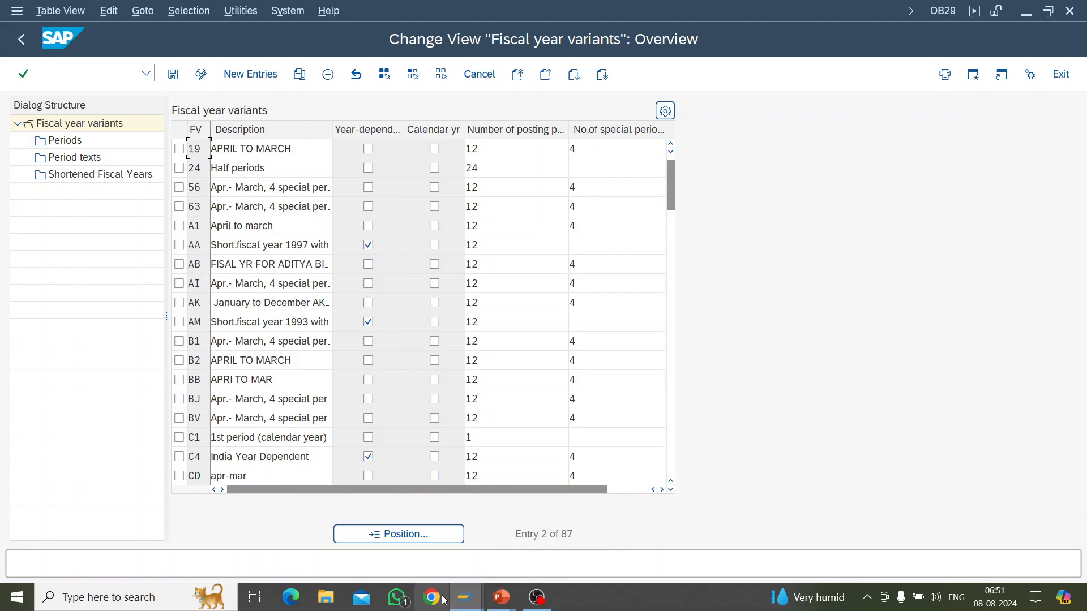
# Step: Switch to the S/4HANA session, leave the new entries of variant R1 for the variants overview and check the system information
pyautogui.click(463, 602)
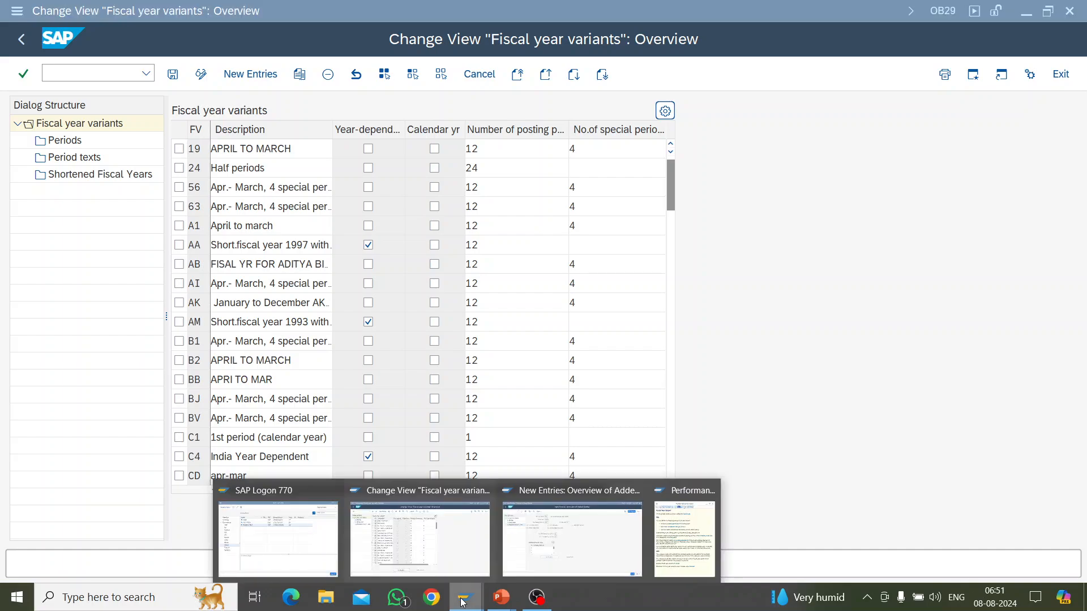
pyautogui.click(562, 566)
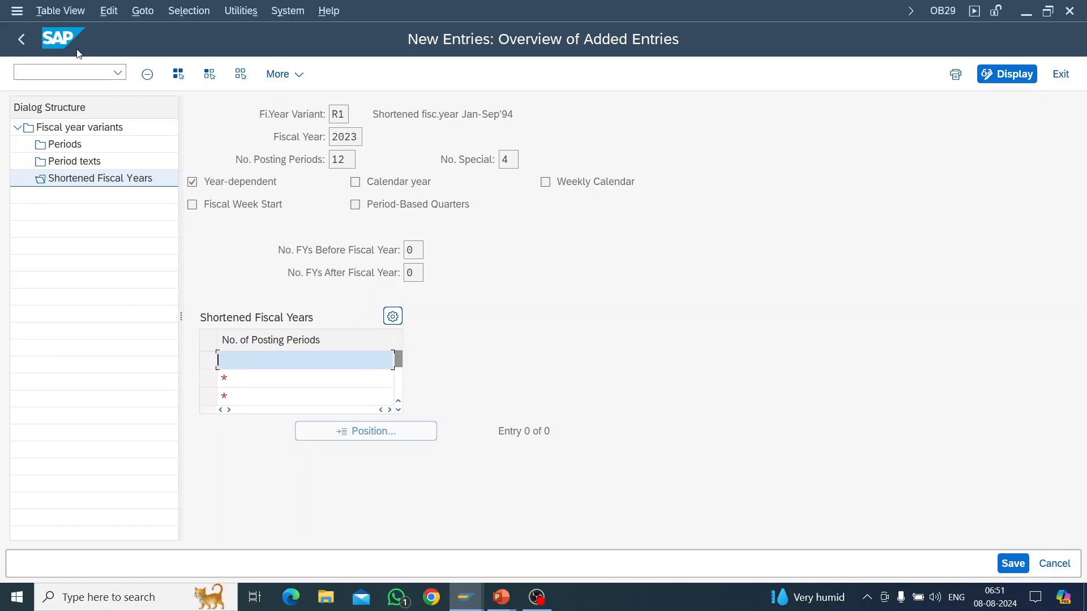
pyautogui.click(22, 40)
pyautogui.click(22, 41)
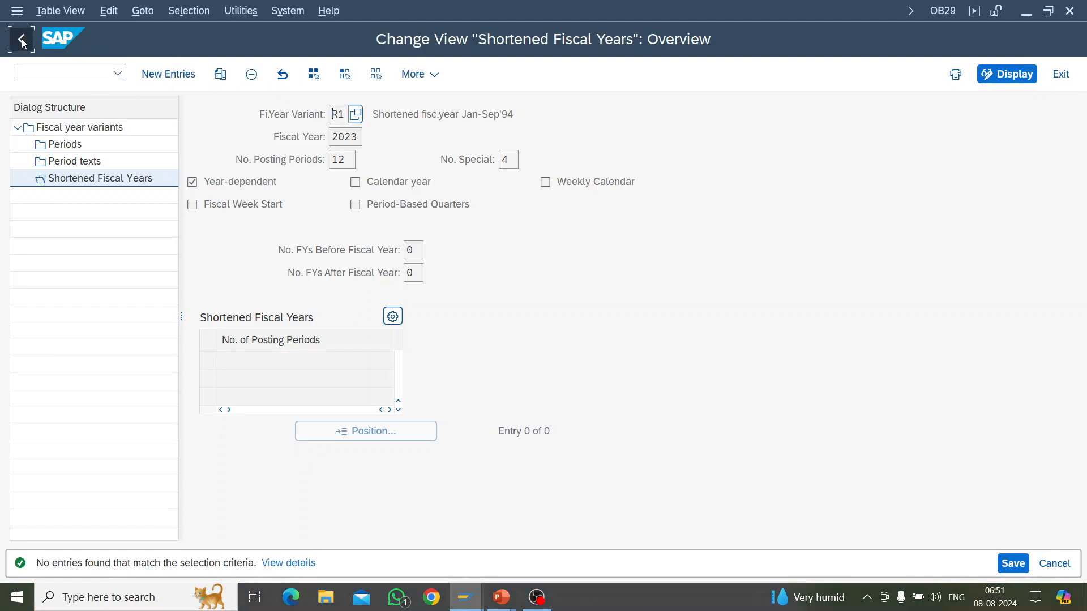
pyautogui.click(943, 10)
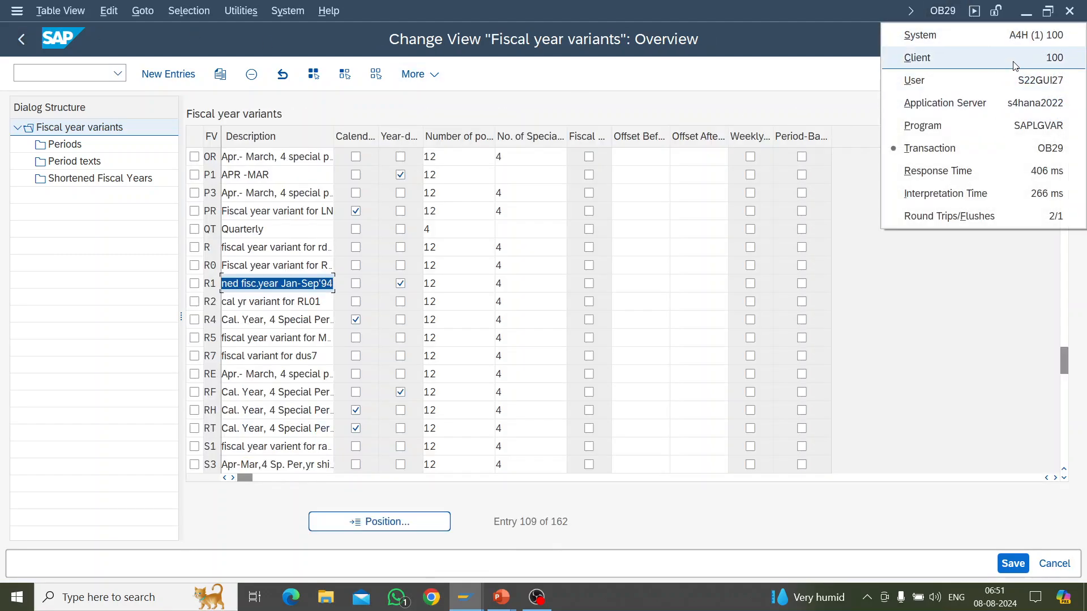
pyautogui.click(901, 372)
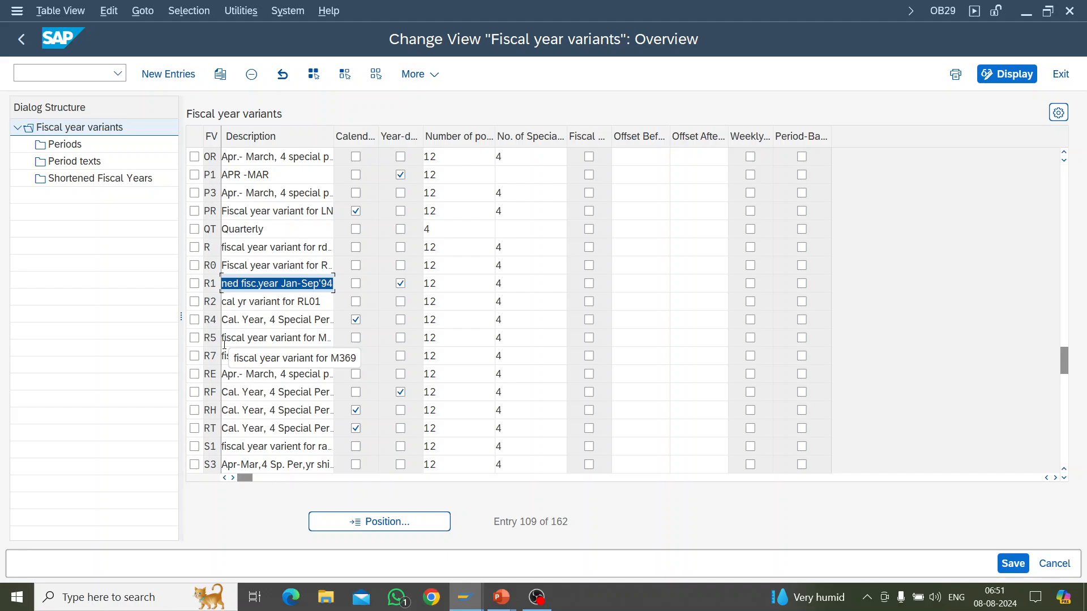
# Step: Start copying fiscal year variant V3 (Apr.- March, 4 special periods) as a new entry with the key Z9
pyautogui.scroll(-1, 344, 416)
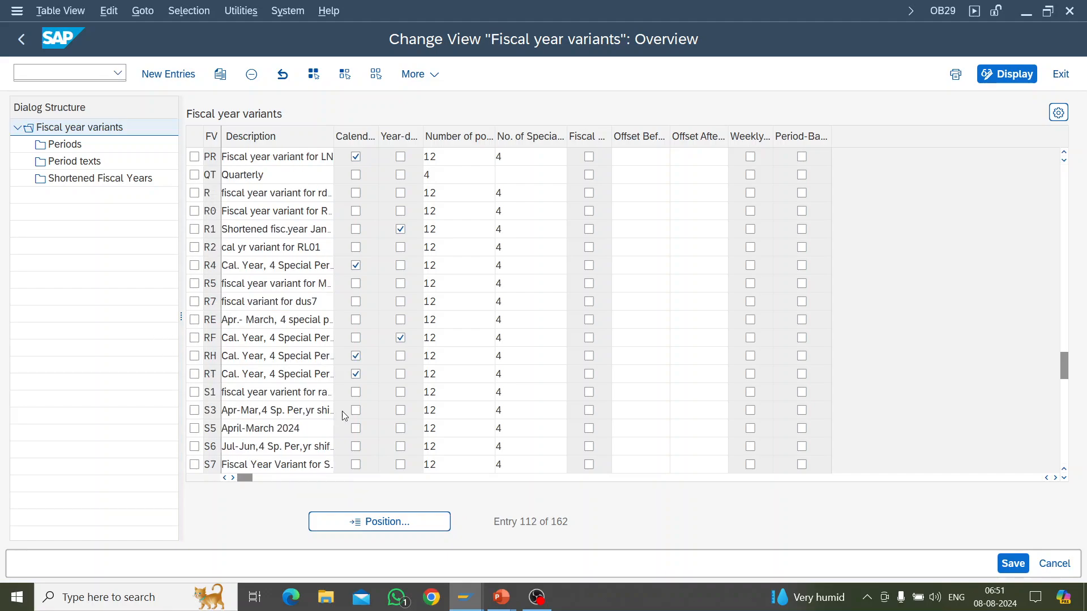
pyautogui.scroll(-4, 350, 413)
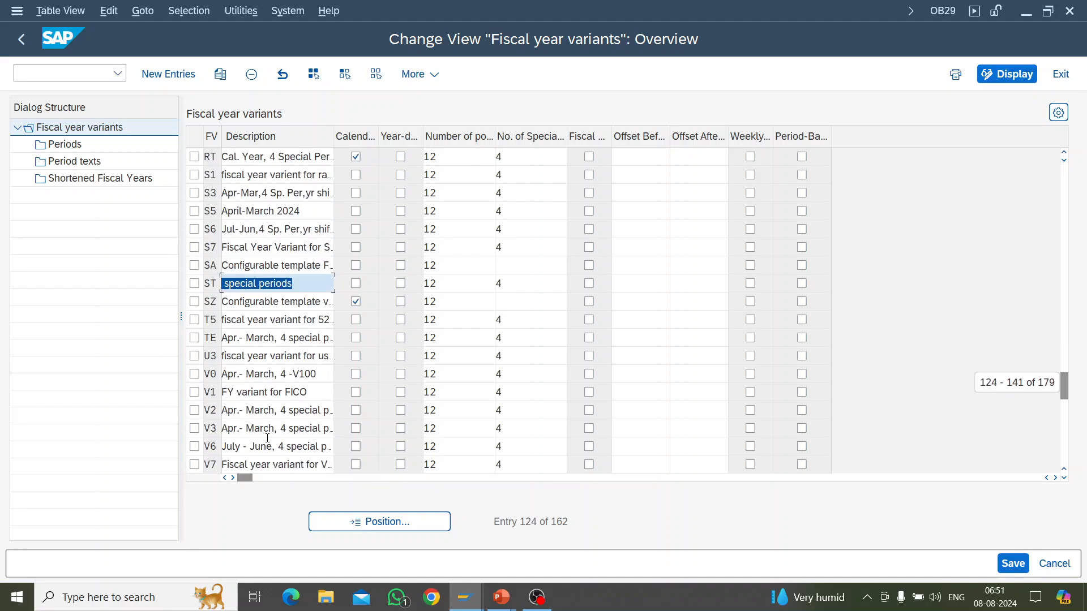
pyautogui.click(194, 429)
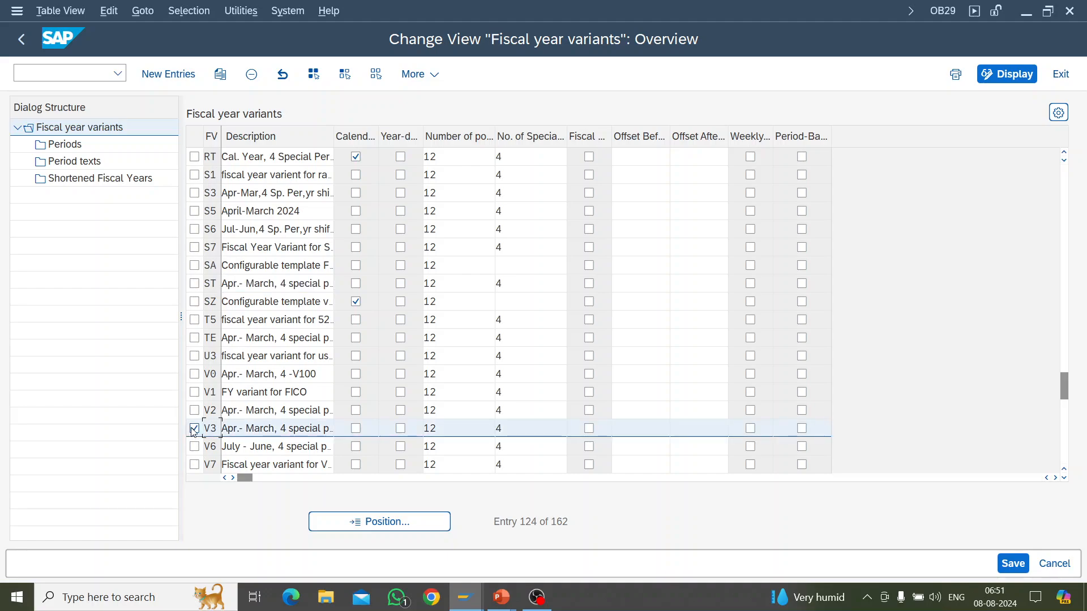
pyautogui.click(221, 74)
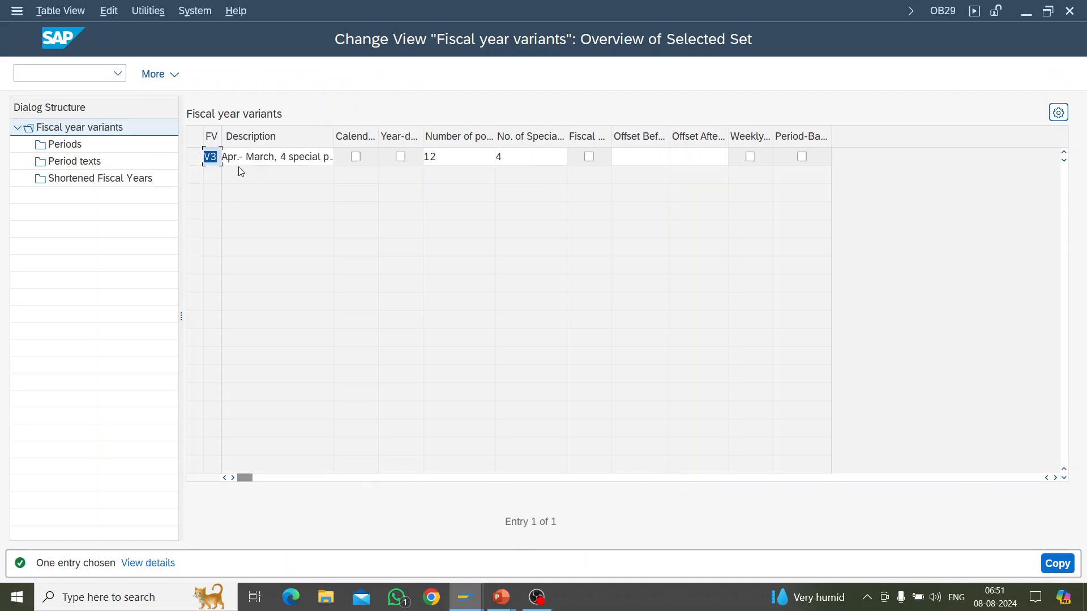
pyautogui.click(210, 156)
pyautogui.press('BackSpace')
pyautogui.press('BackSpace')
pyautogui.write('Z9')
pyautogui.press('Return')
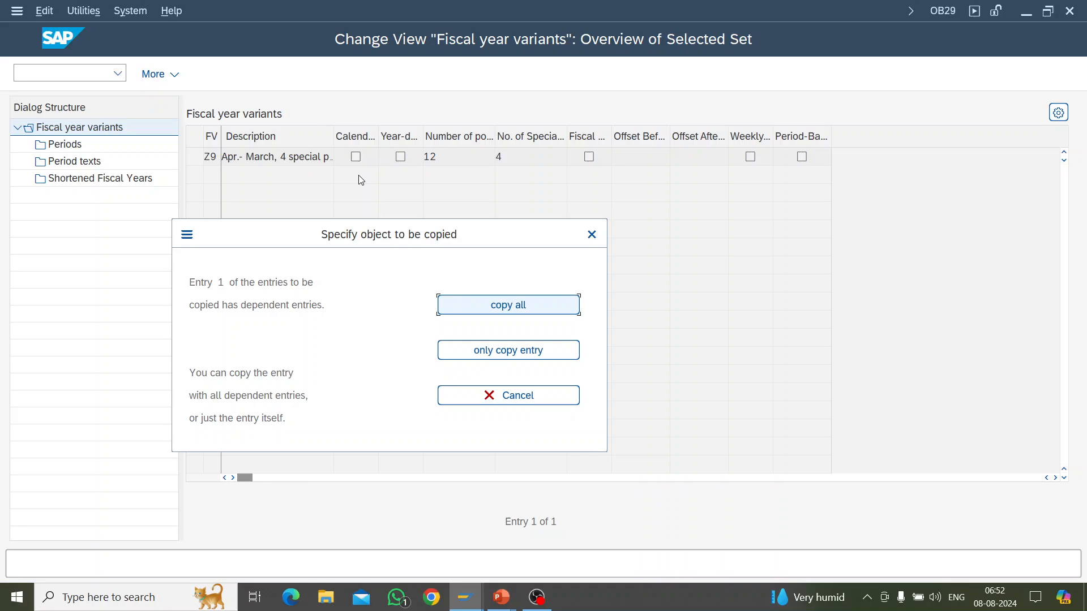
# Step: Copy all dependent entries to variant Z9 and save it in customizing request A4HK901835
pyautogui.click(486, 313)
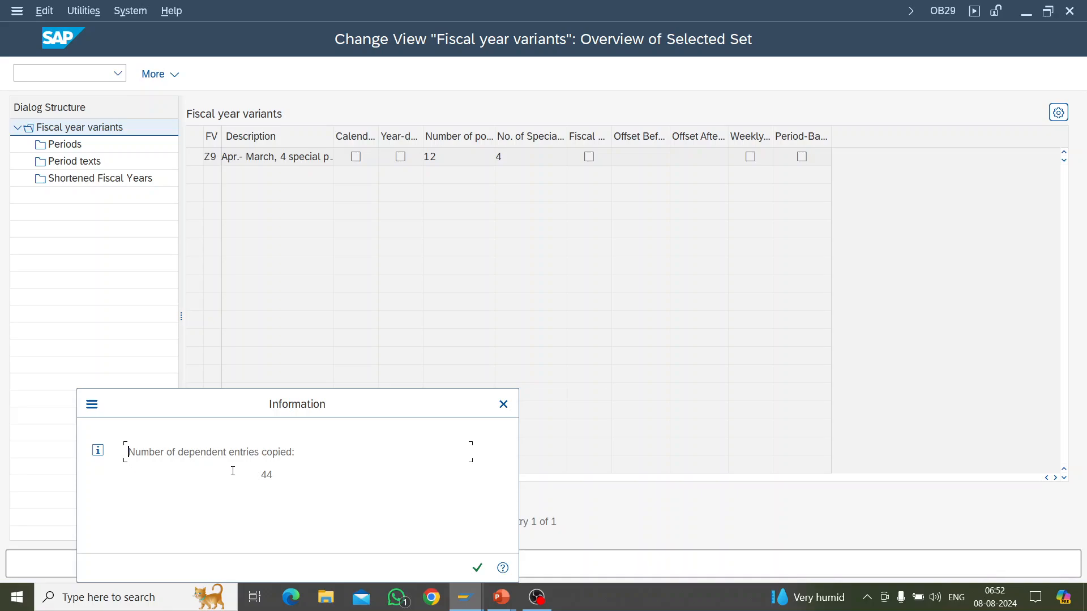
pyautogui.click(480, 573)
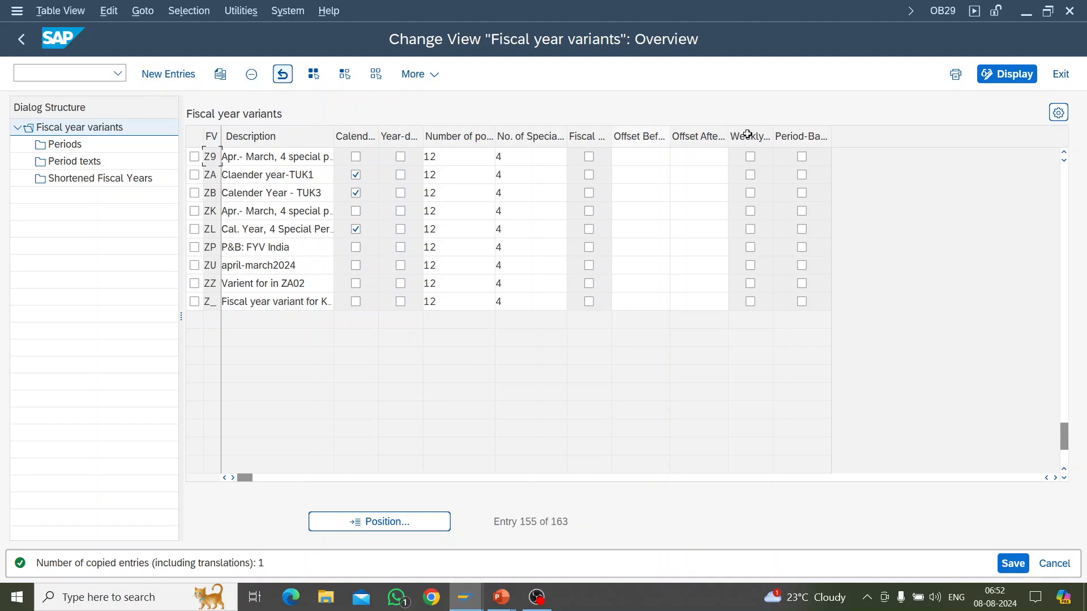
pyautogui.click(1014, 564)
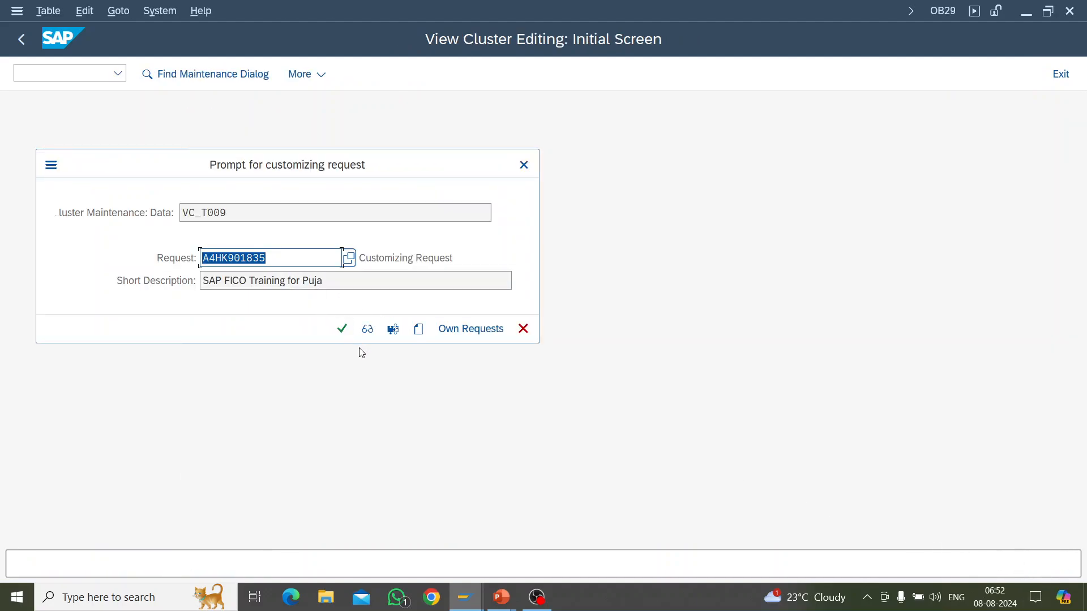
pyautogui.click(341, 330)
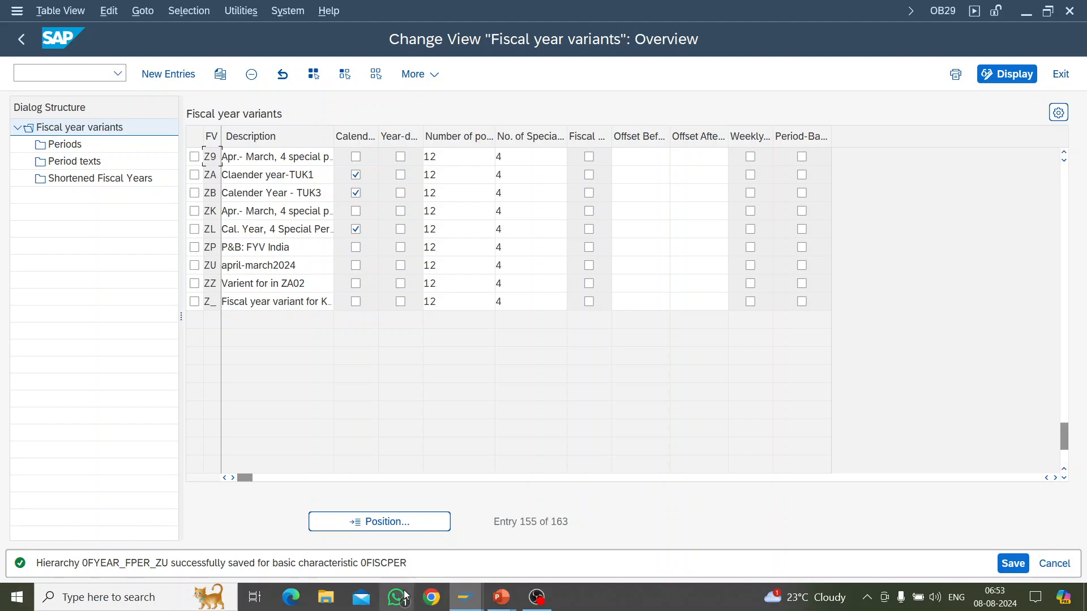
# Step: Switch to the running PowerPoint slide show and advance from the variant creation demo to the Conclusion slide
pyautogui.moveTo(501, 597)
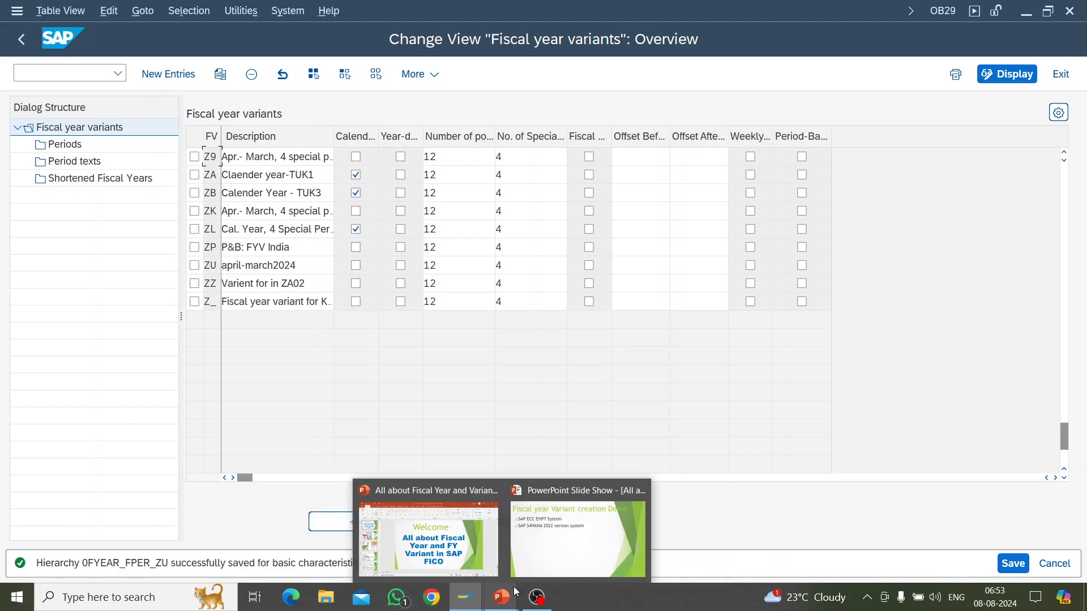
pyautogui.click(544, 557)
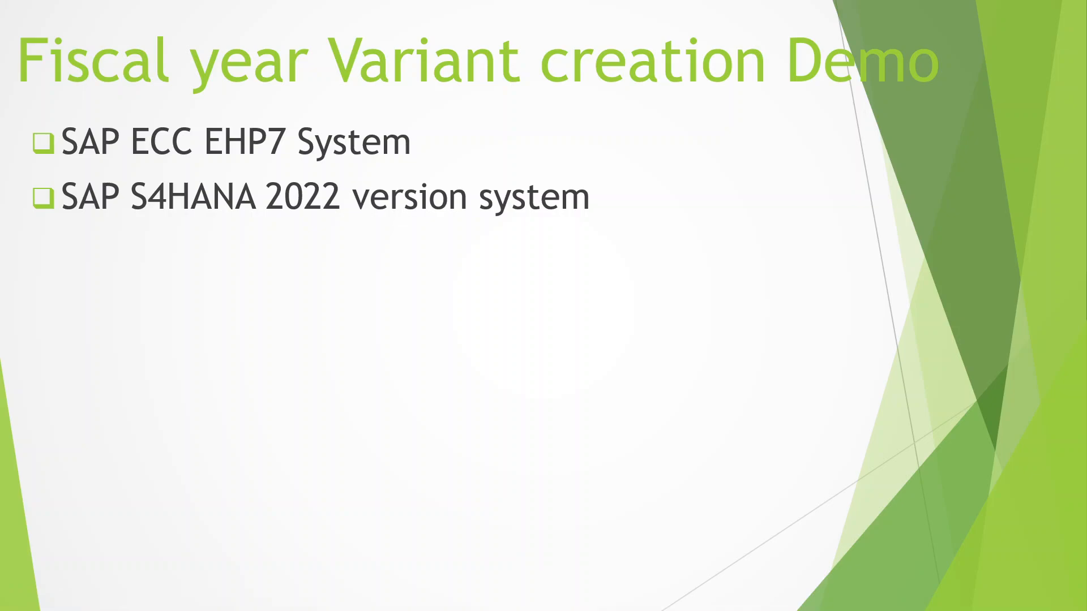
pyautogui.press('Right')
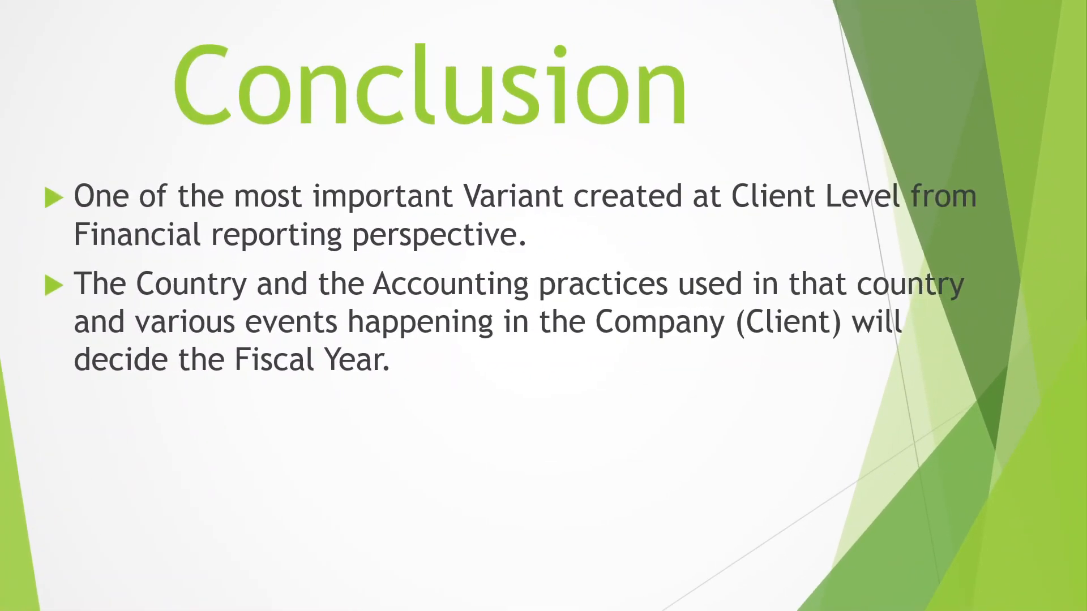